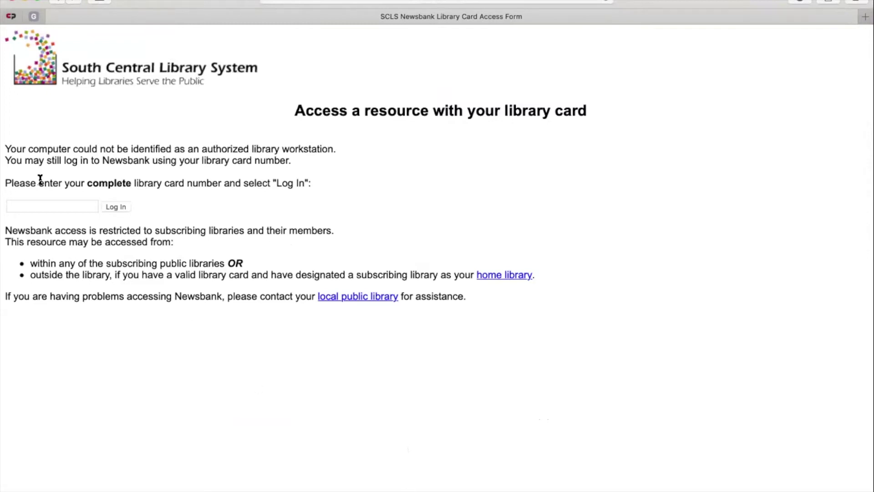
Step: Log in with the pasted library card number, then open Wisconsin State Journal and return home
left_click(32, 204)
right_click(33, 204)
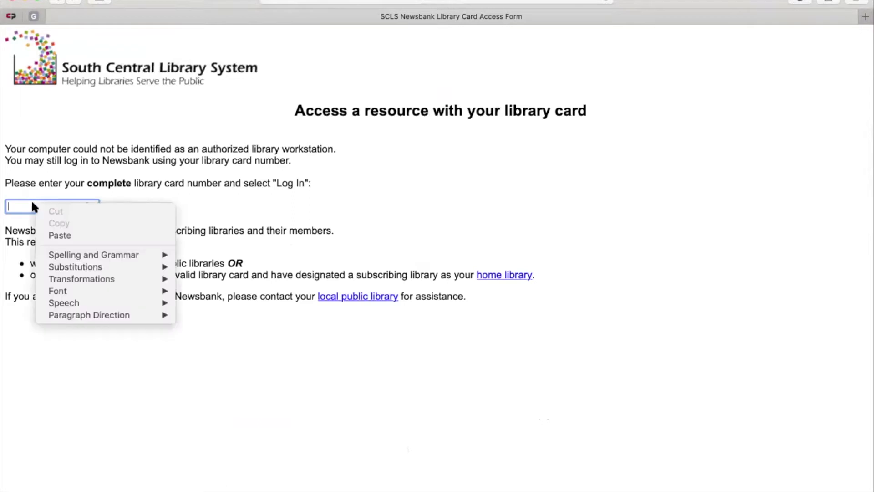
left_click(46, 233)
left_click(117, 206)
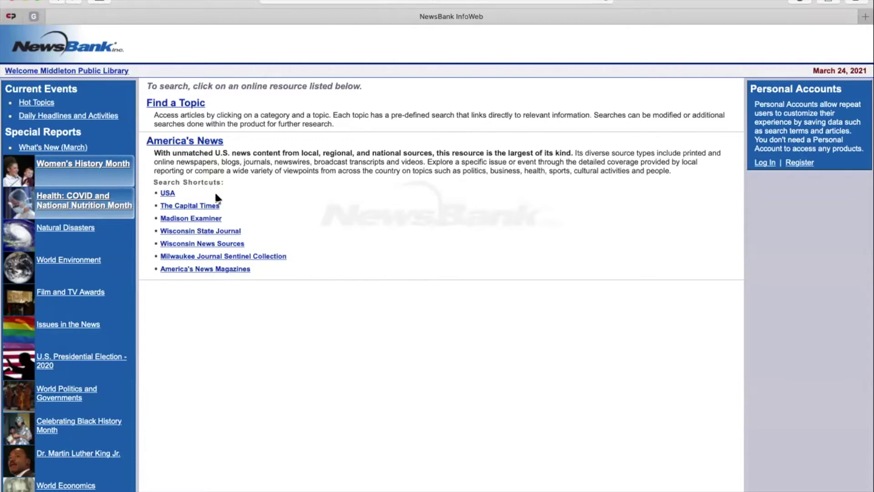
left_click(209, 231)
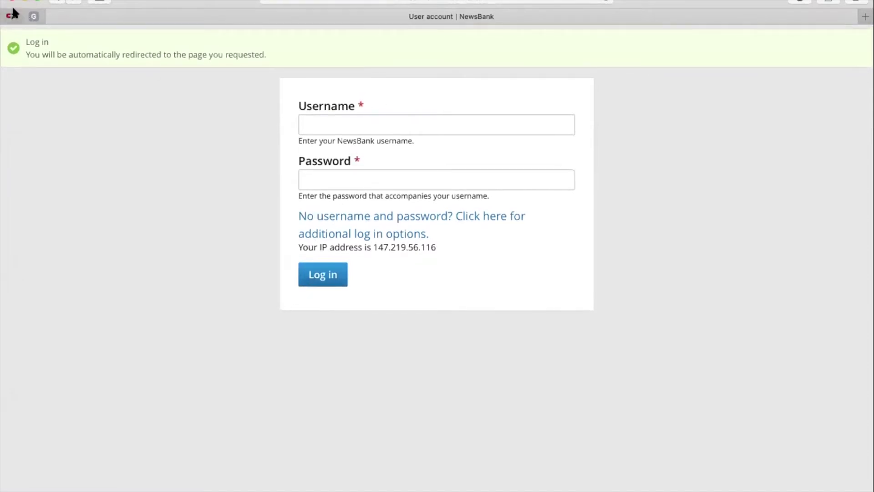
left_click(57, 1)
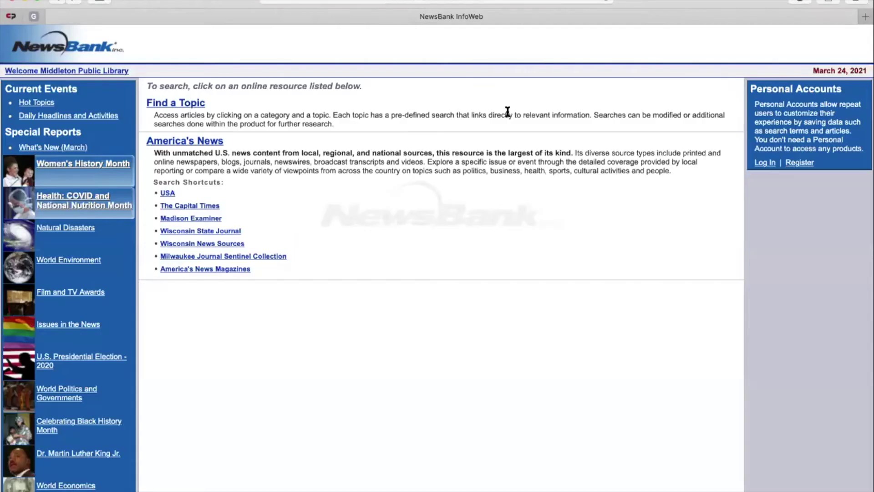
Step: On the personal account Registration Page, enter the first name, last name and a username
left_click(802, 163)
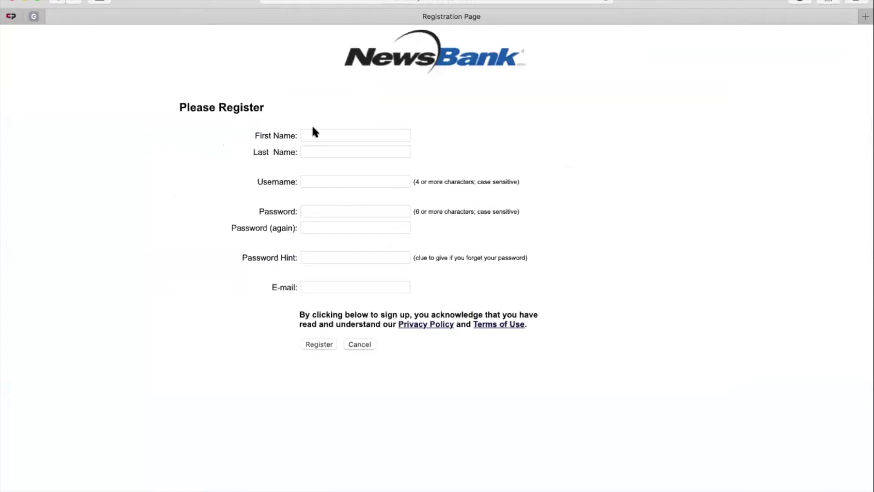
left_click(314, 132)
left_click(311, 145)
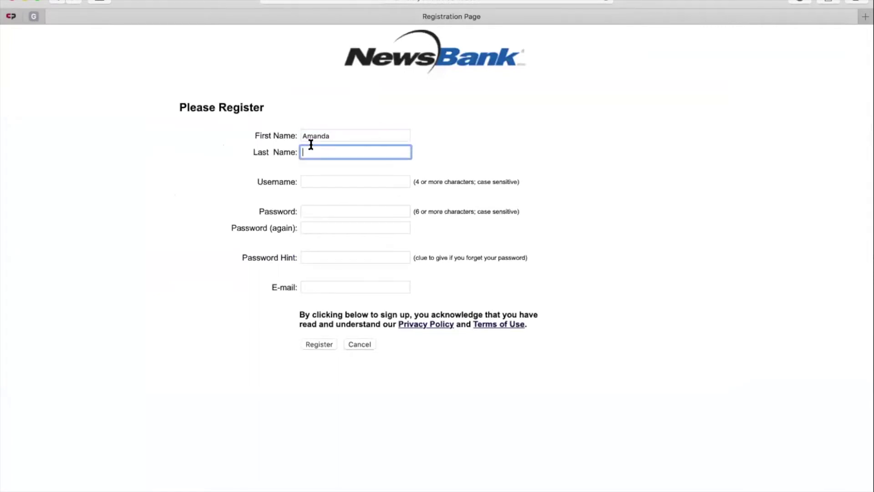
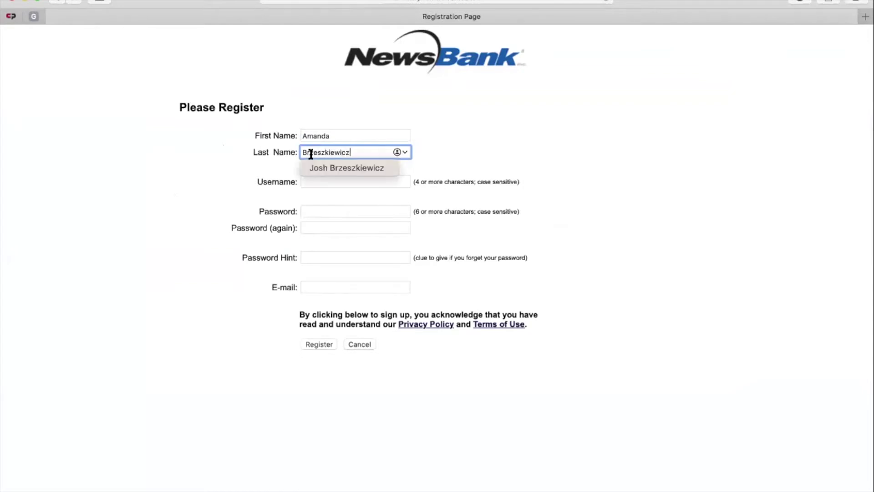
left_click(321, 182)
Step: Enter and confirm the password, add a password hint and e-mail address, and submit
left_click(322, 209)
type("•••••••••")
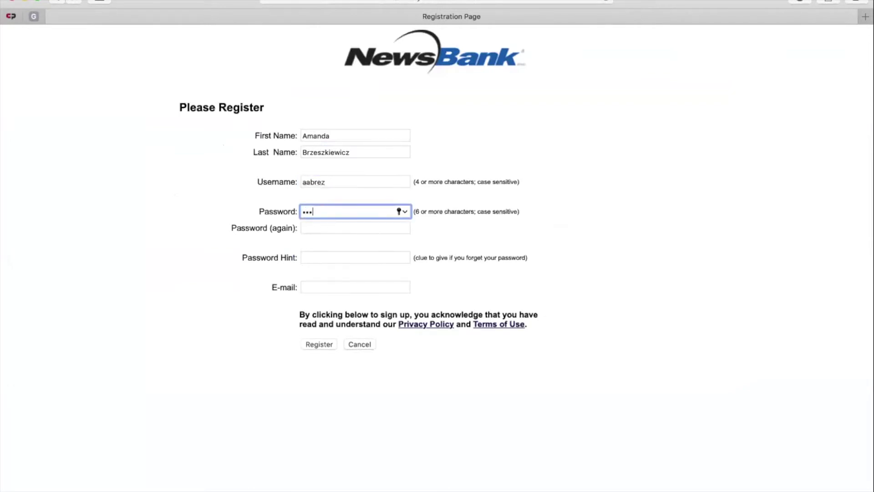
left_click(328, 230)
type("•••••••••")
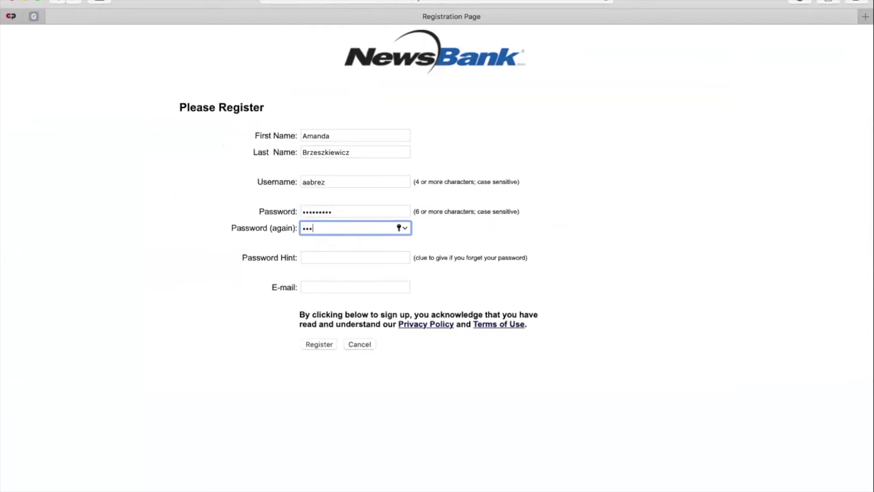
left_click(322, 253)
type("library")
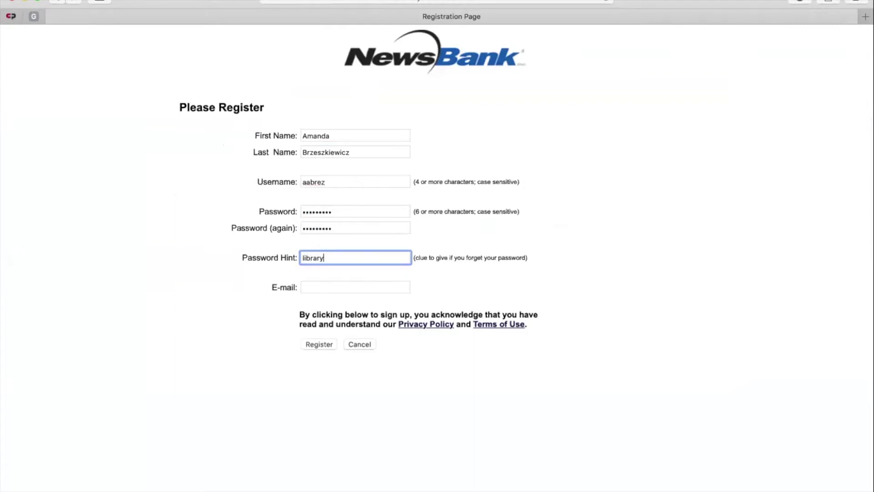
left_click(316, 286)
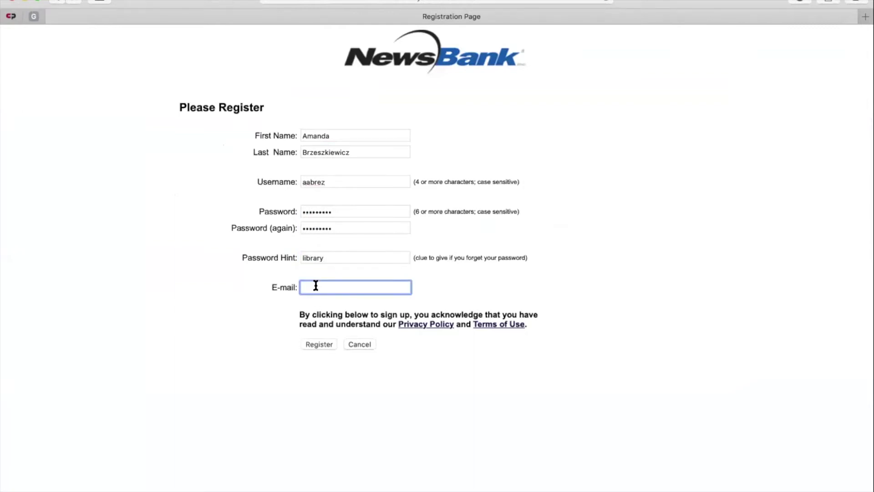
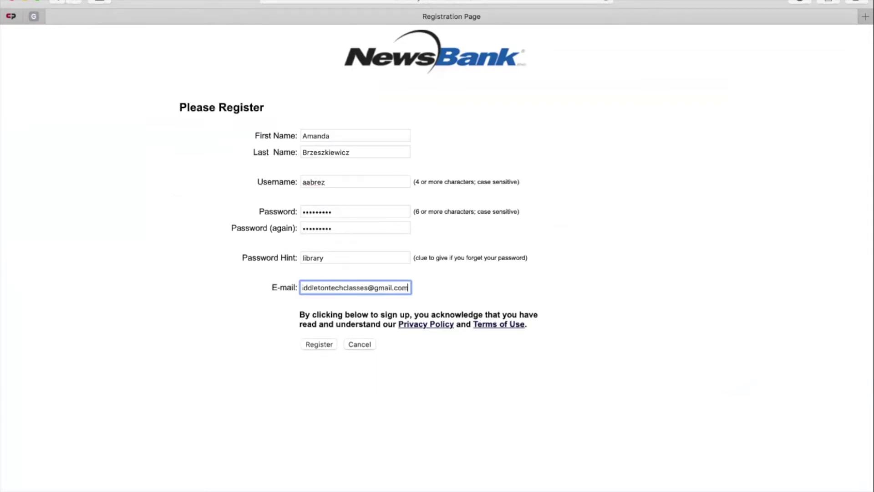
left_click(313, 344)
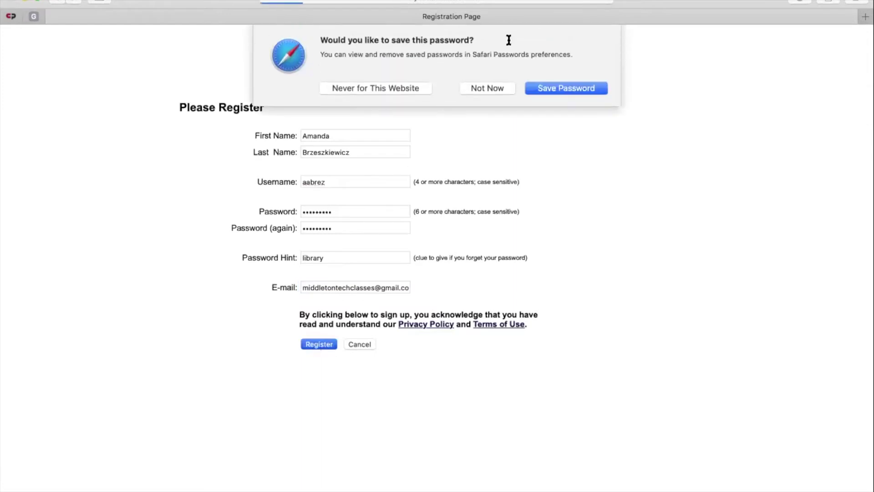
Step: Save the password, sign in to the new account with Remember me ticked, and dismiss the warning
left_click(548, 89)
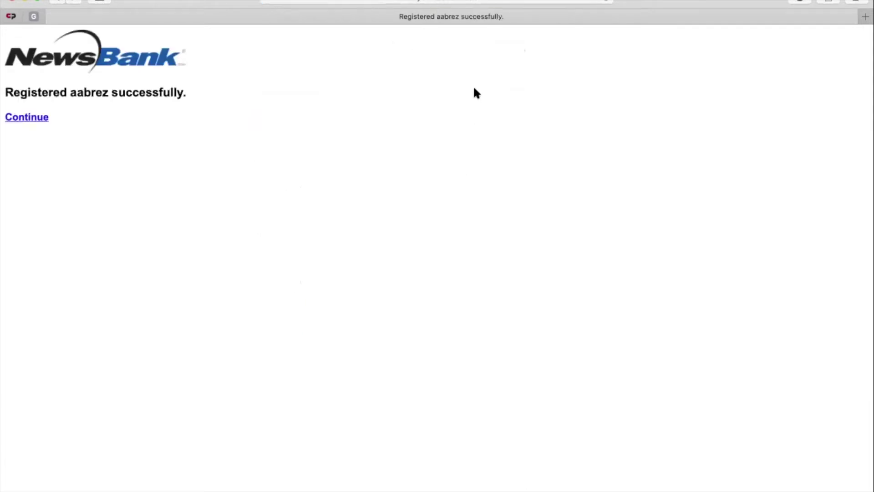
left_click(27, 116)
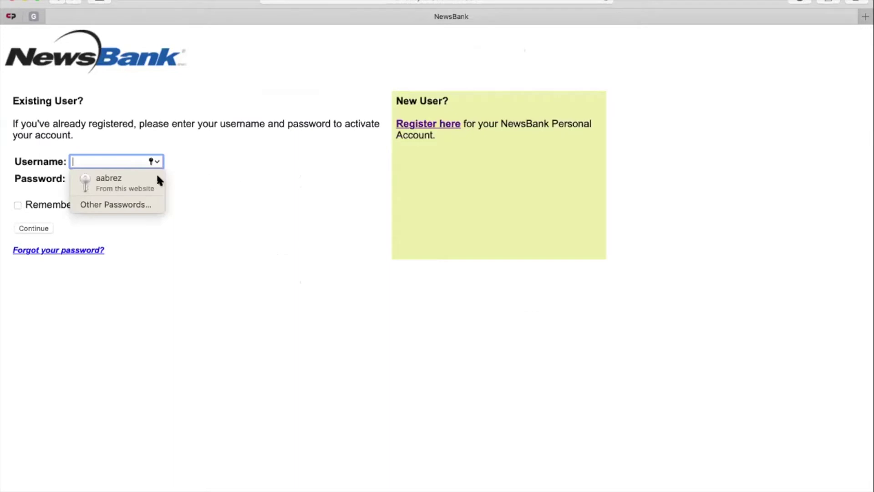
left_click(112, 179)
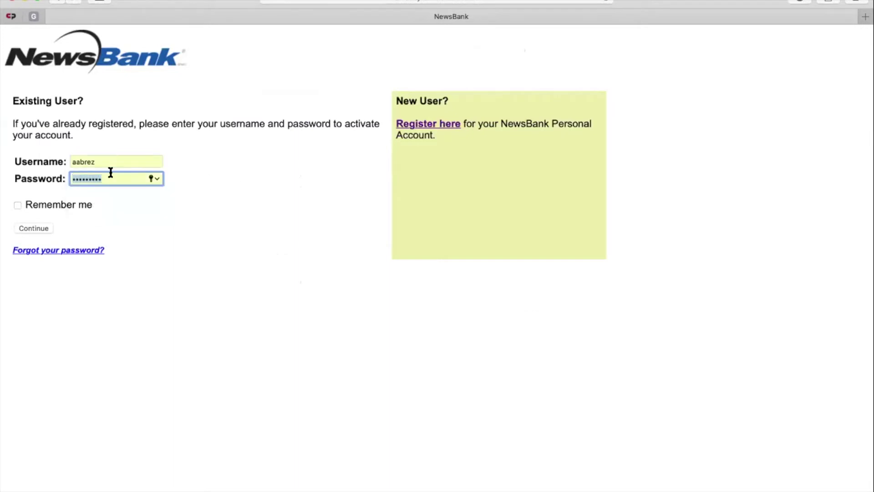
left_click(17, 205)
left_click(33, 228)
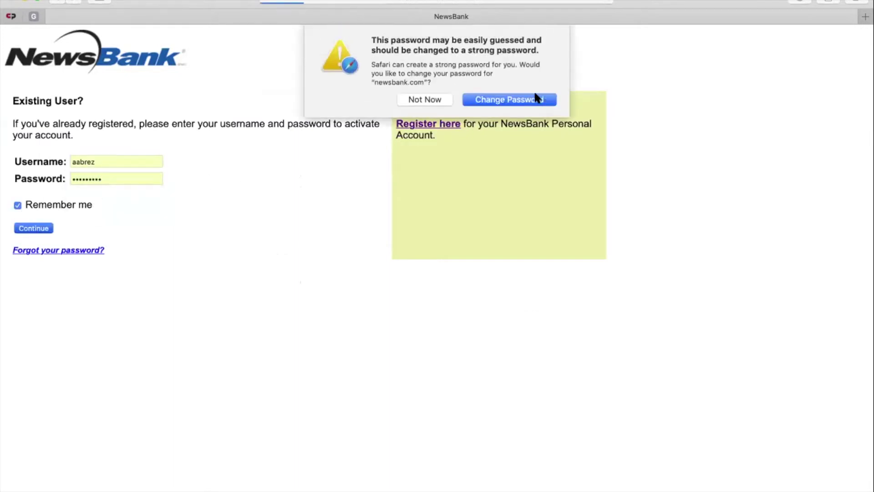
left_click(434, 98)
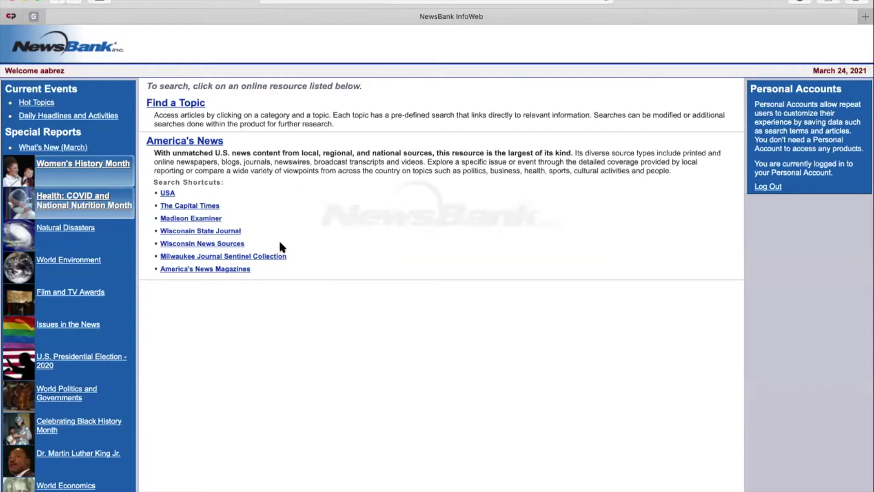
left_click(211, 231)
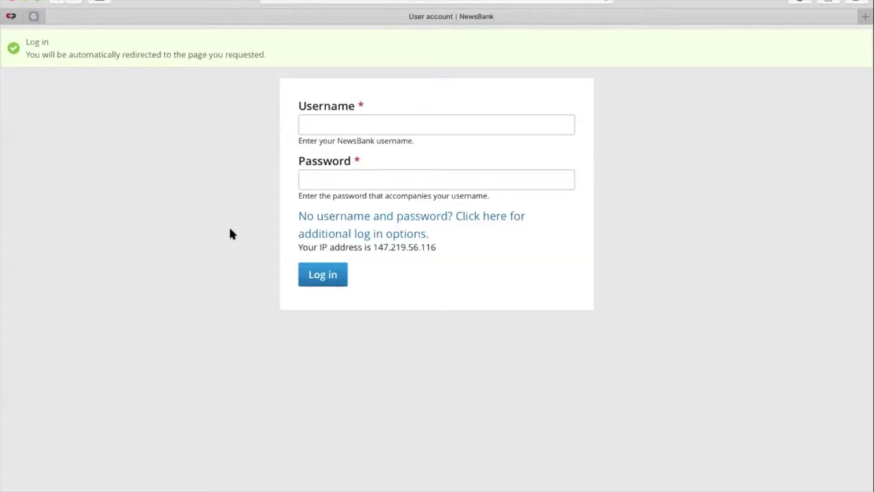
left_click(348, 123)
left_click(346, 137)
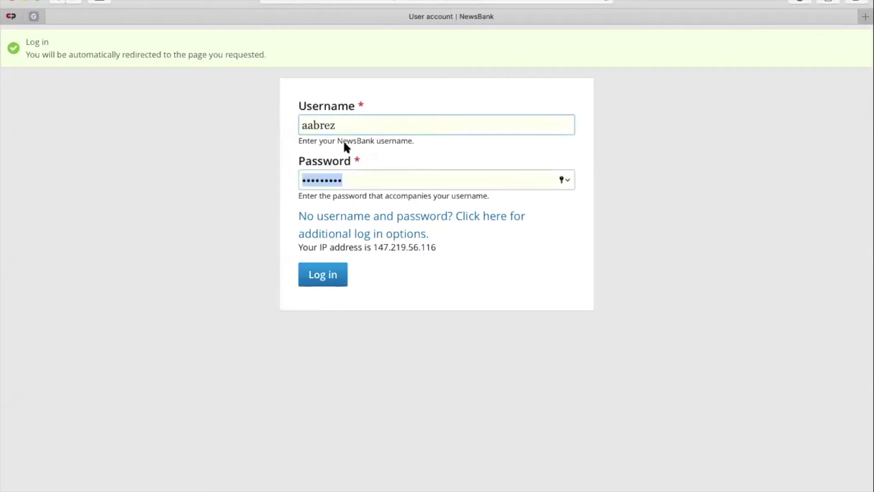
left_click(333, 270)
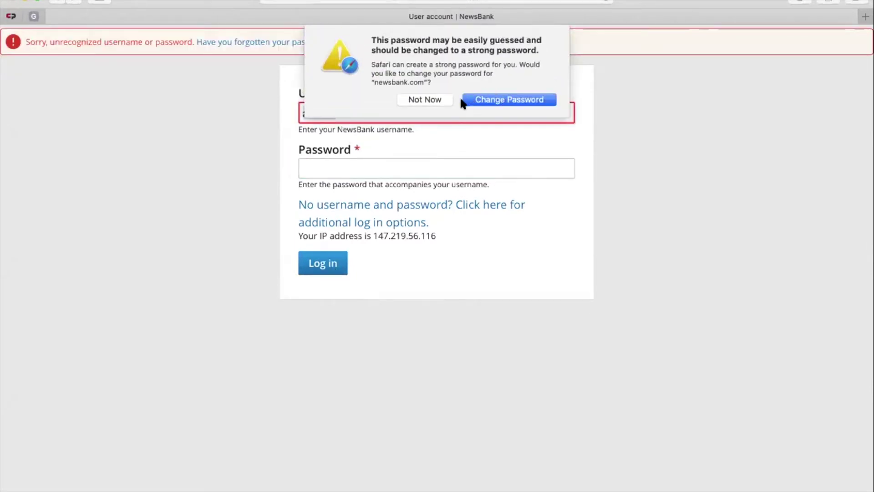
left_click(431, 102)
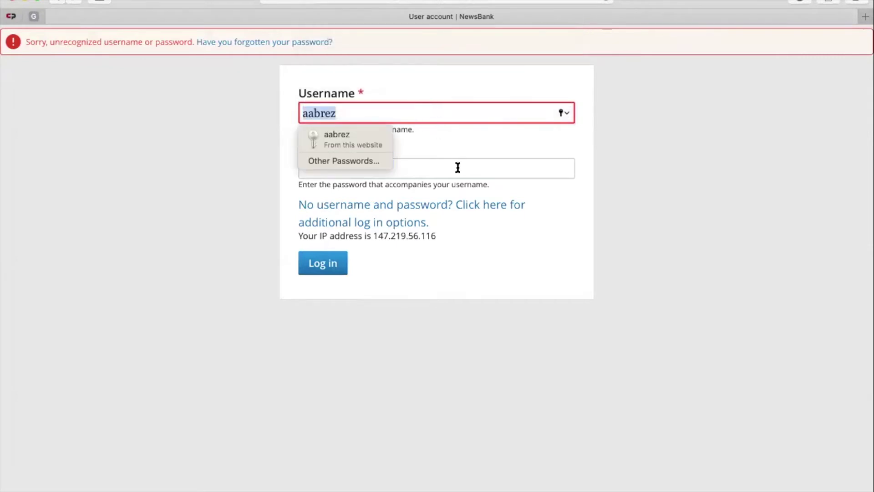
key("Tab")
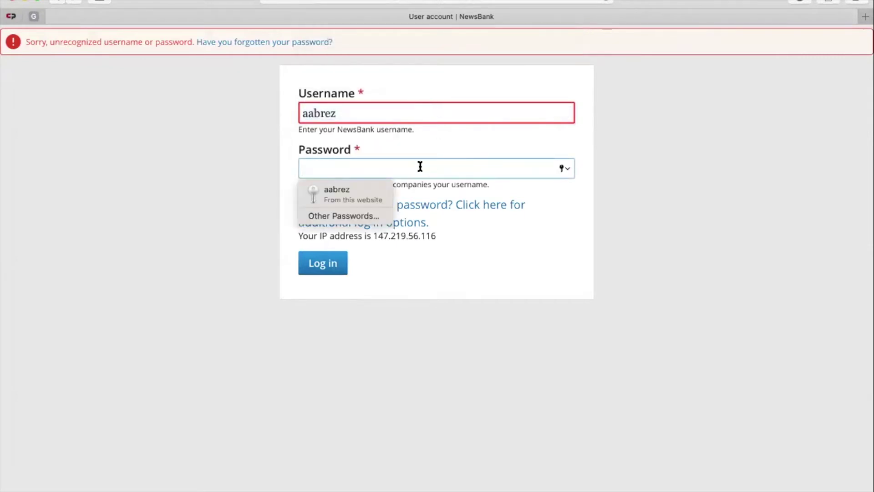
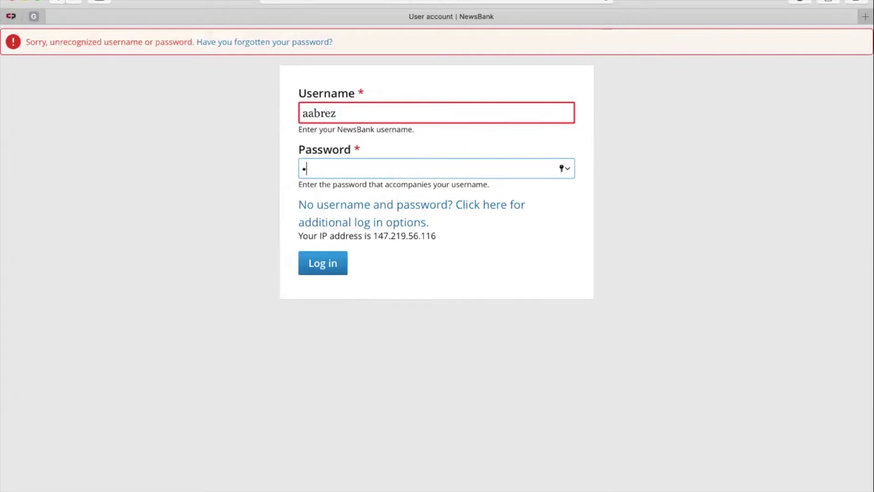
left_click(324, 264)
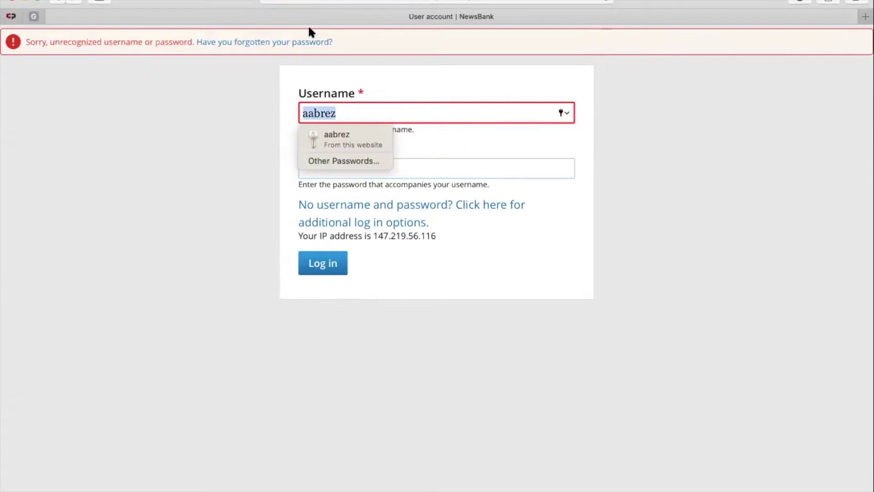
left_click(54, 2)
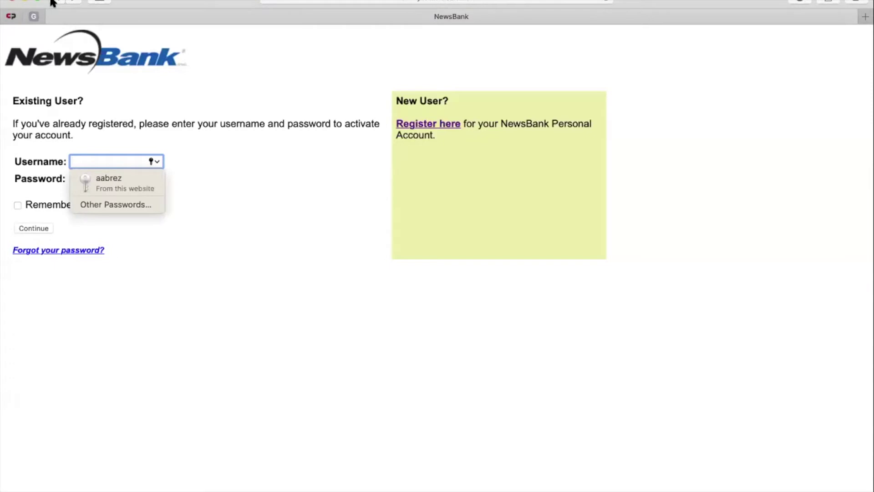
left_click(53, 2)
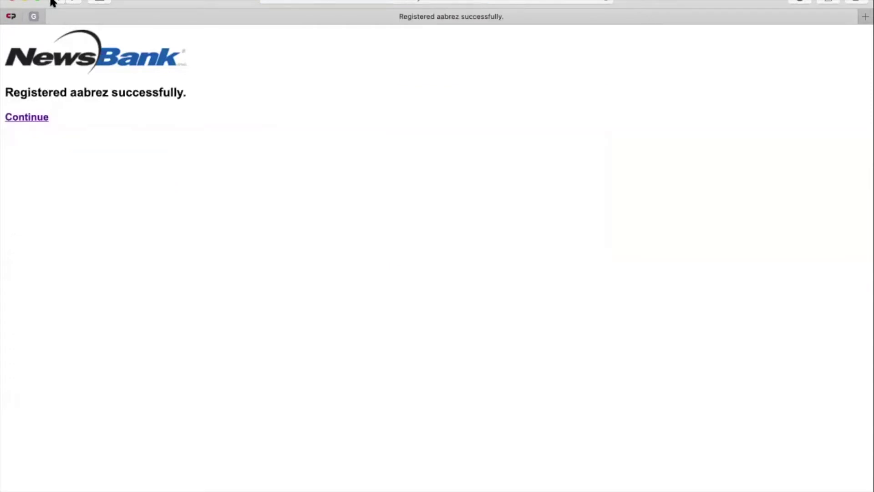
left_click(53, 2)
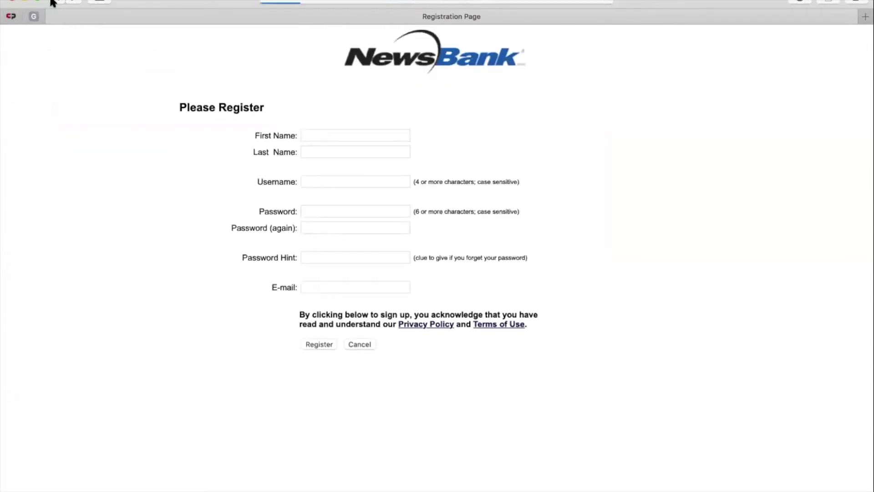
left_click(62, 2)
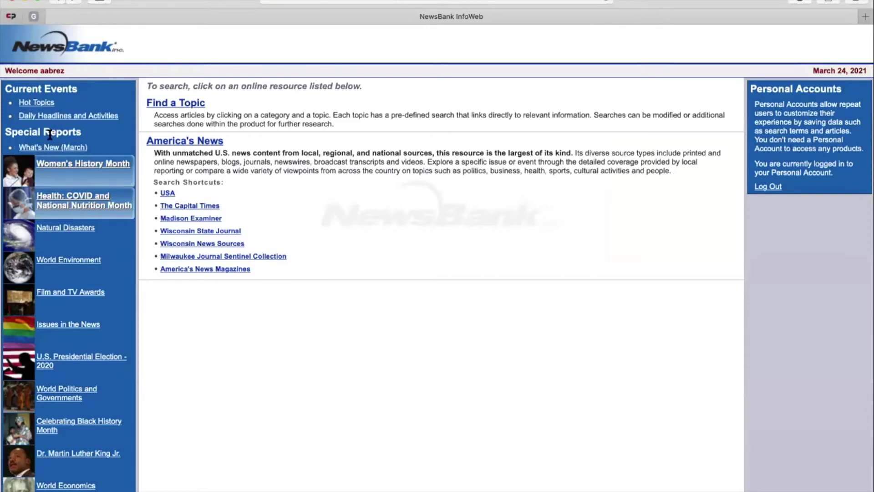
left_click(34, 103)
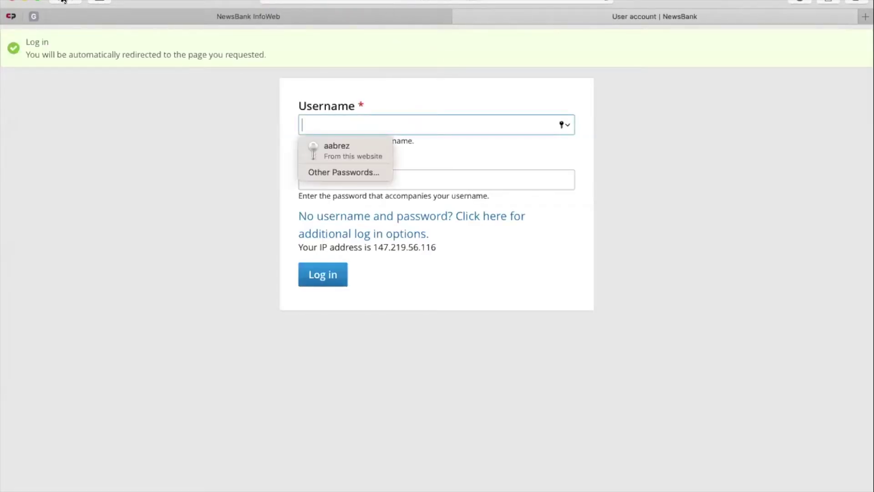
left_click(64, 1)
left_click(43, 118)
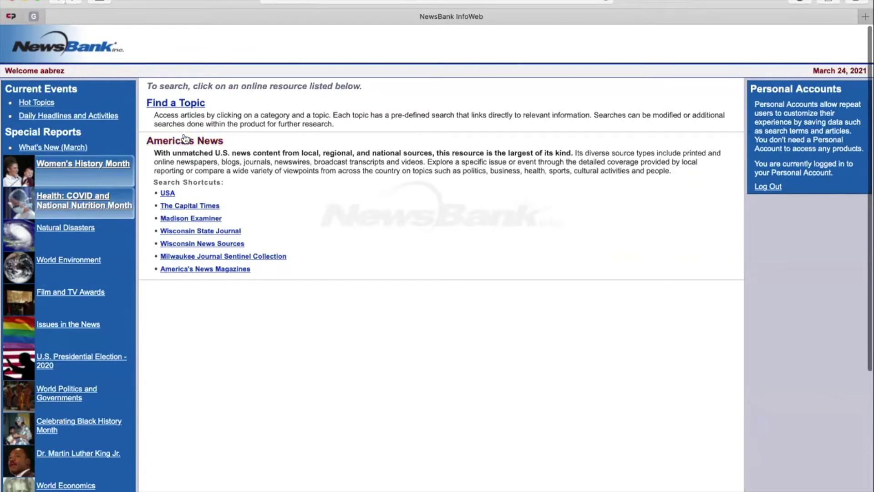
left_click(184, 105)
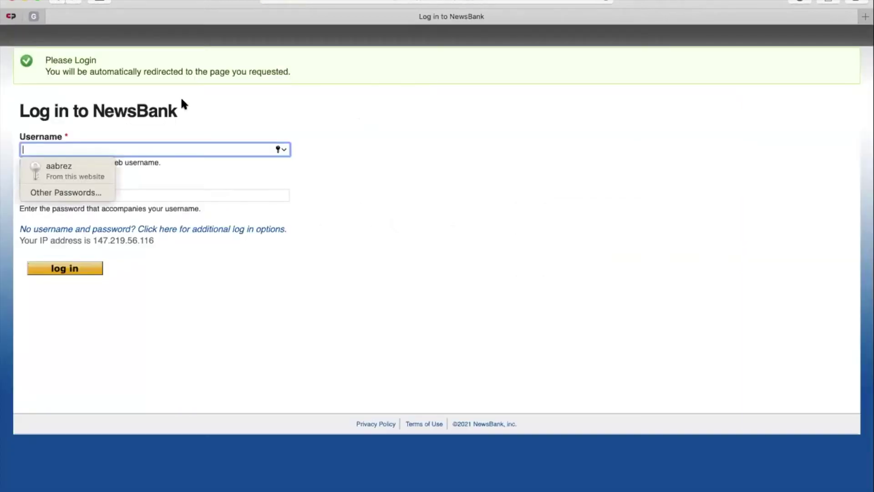
left_click(62, 178)
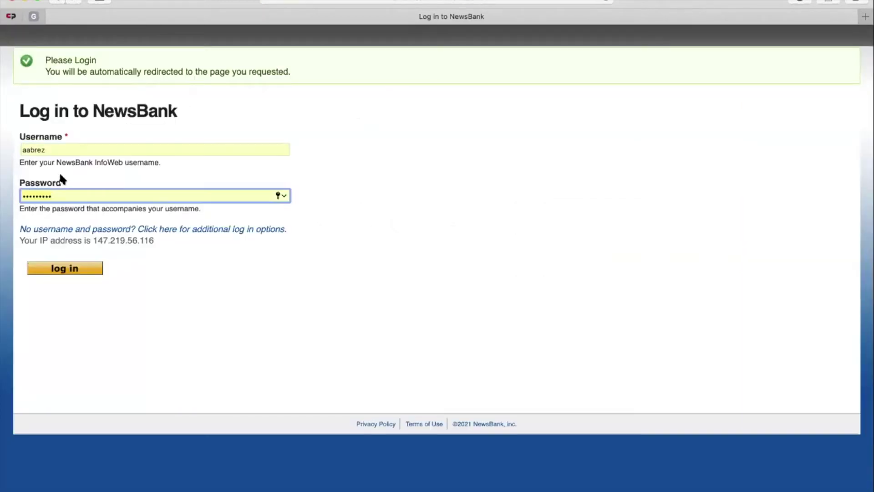
left_click(63, 269)
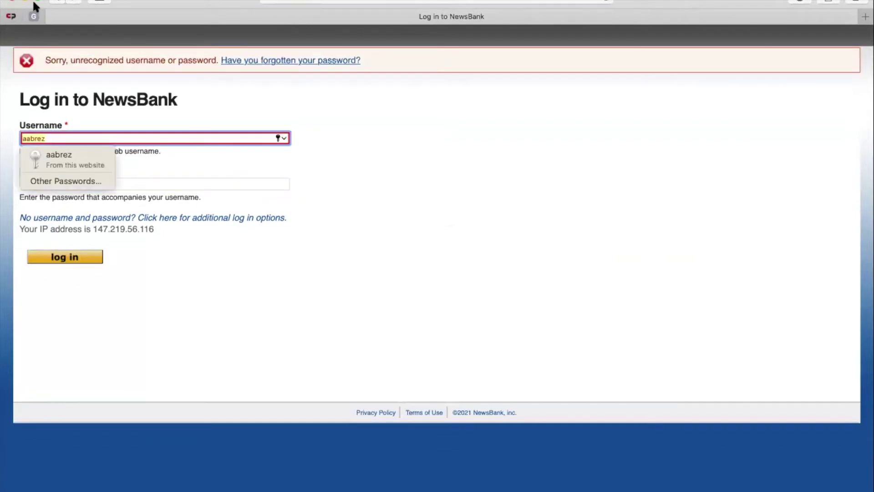
left_click(57, 1)
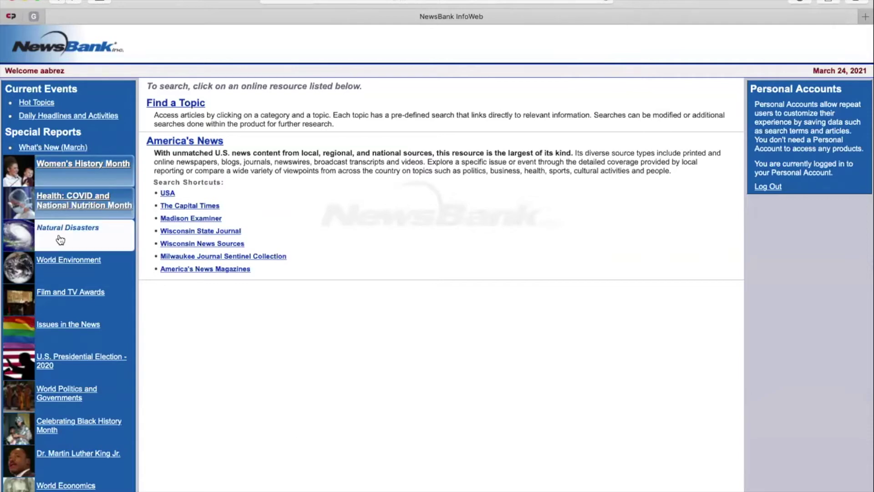
Step: Open the Women's History Month special report and look through its sections
left_click(62, 162)
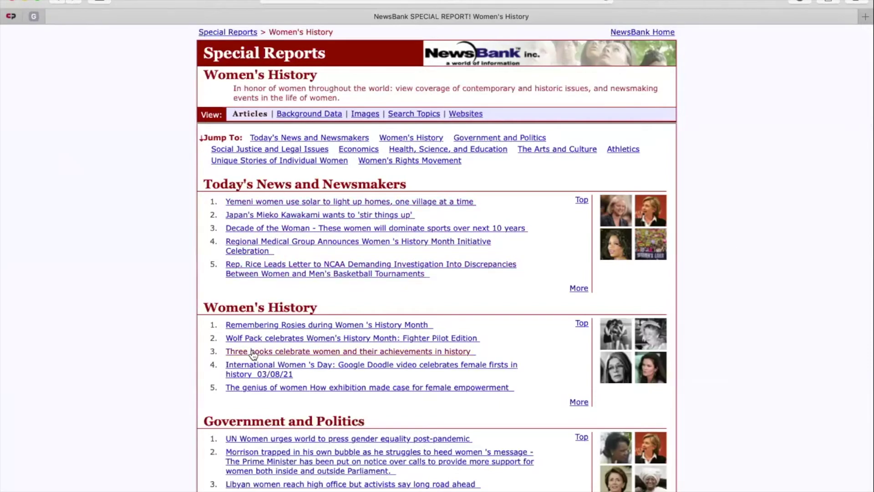
scroll(253, 355, "down", 3)
scroll(253, 356, "down", 6)
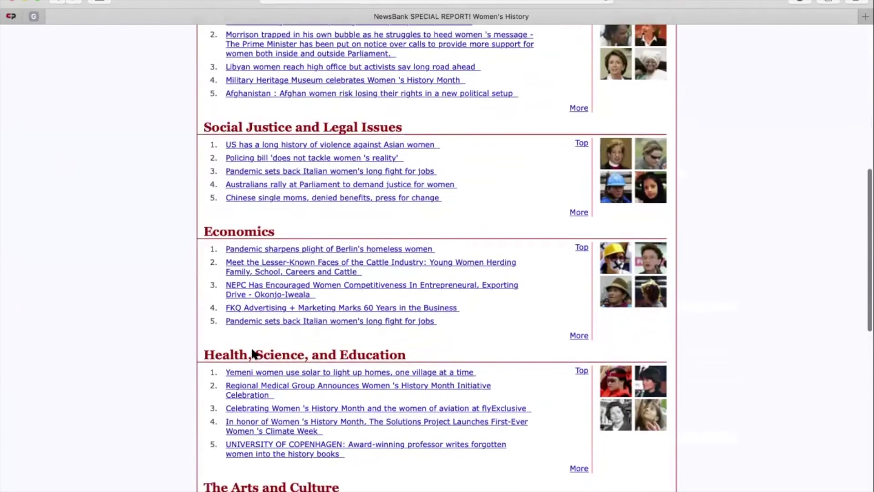
scroll(254, 355, "down", 4)
scroll(269, 358, "down", 5)
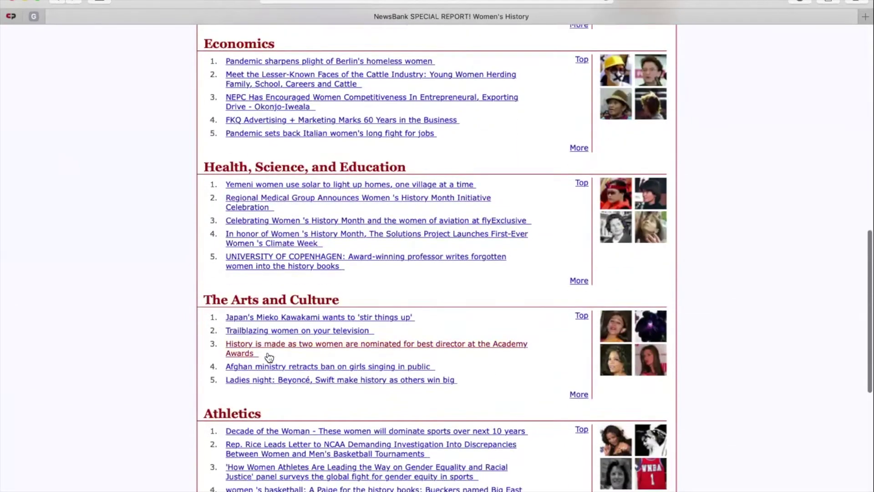
scroll(269, 357, "down", 5)
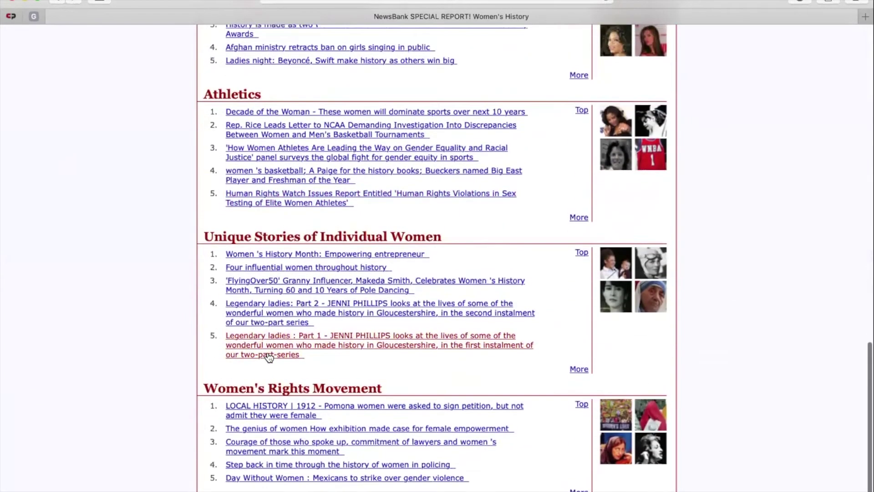
scroll(268, 357, "up", 11)
scroll(268, 358, "up", 15)
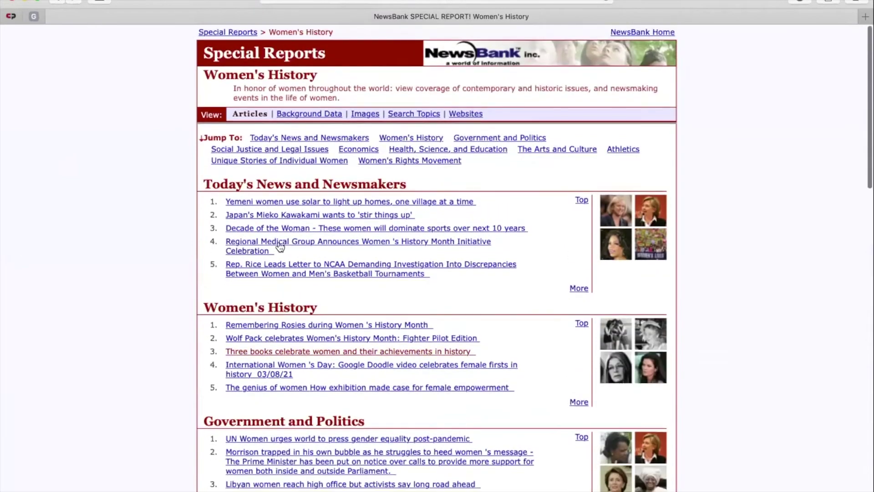
Step: Read the article 'Japan's Mieko Kawakami wants to stir things up'
left_click(298, 213)
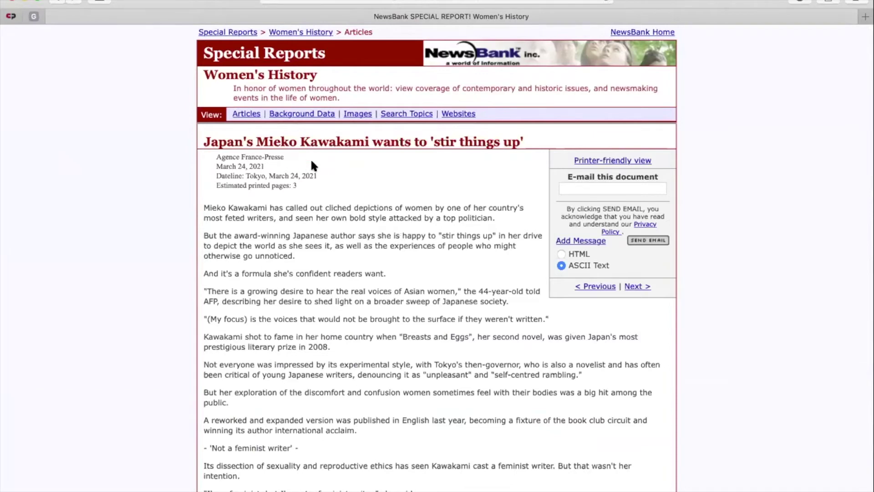
scroll(312, 162, "down", 12)
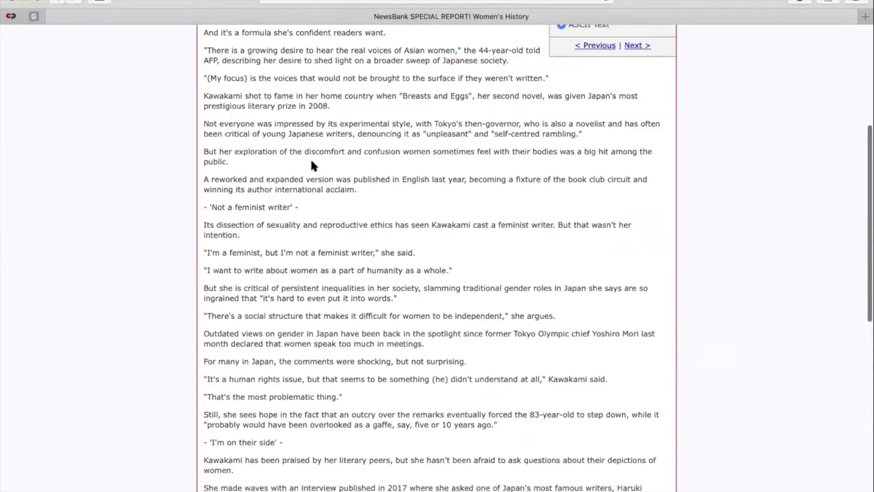
scroll(311, 164, "down", 2)
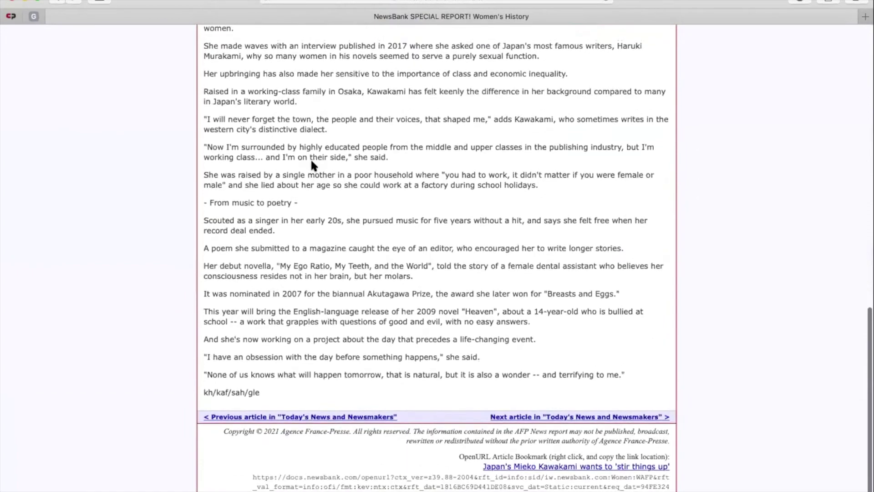
scroll(312, 155, "up", 3)
scroll(313, 142, "up", 12)
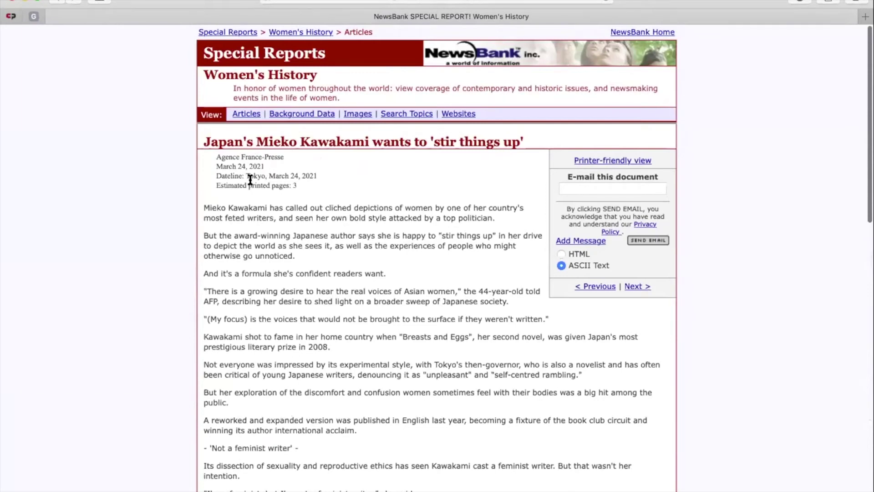
scroll(239, 177, "down", 3)
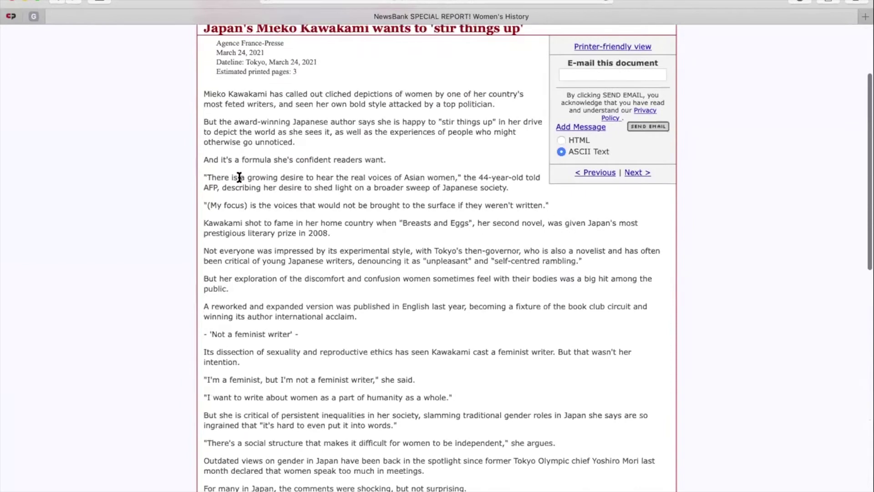
scroll(239, 176, "down", 2)
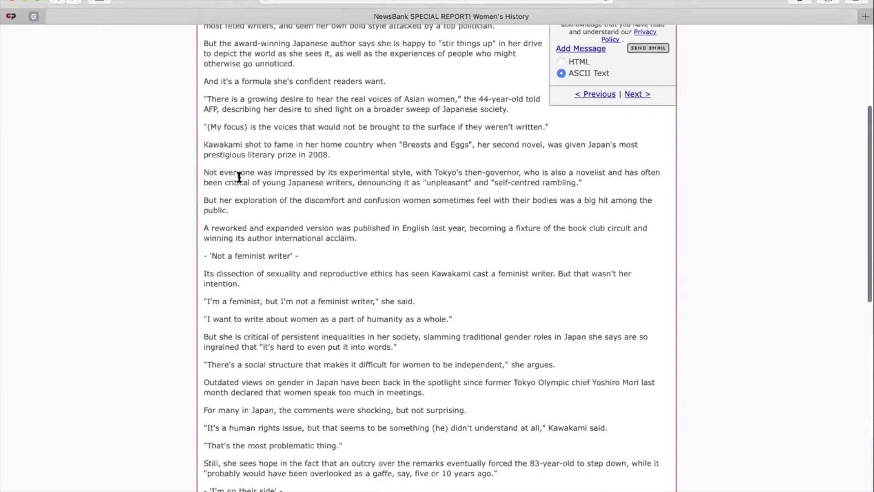
scroll(237, 175, "up", 5)
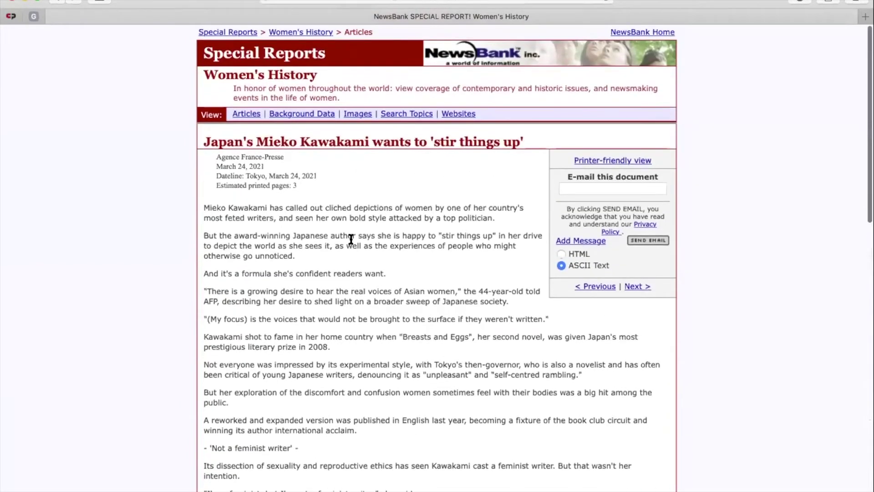
Step: Return to the Women's History list and open the International Women's Day Google Doodle article
left_click(57, 1)
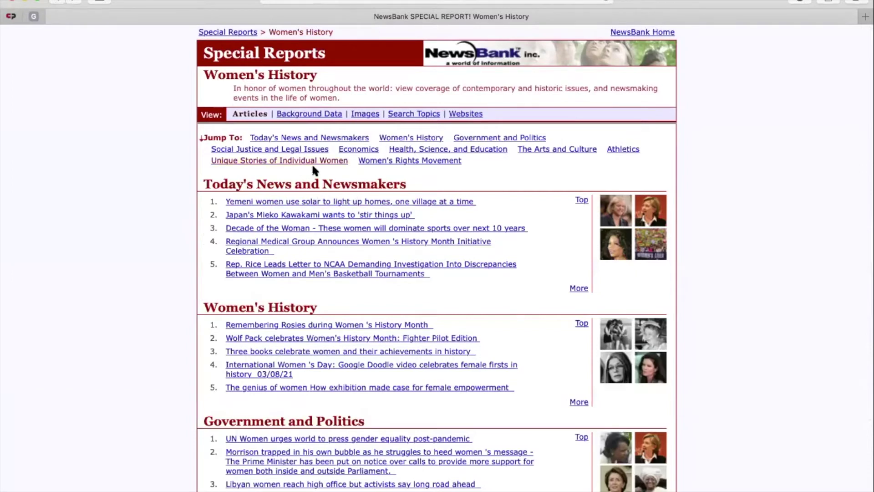
scroll(311, 163, "down", 2)
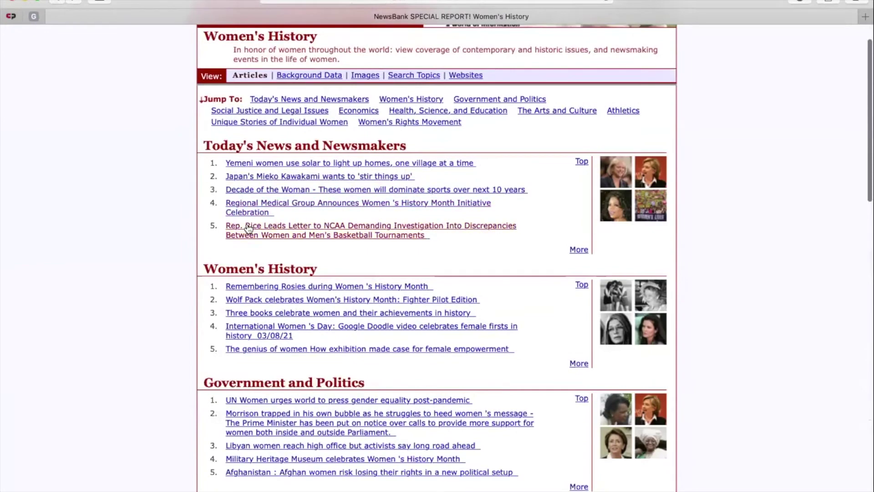
scroll(283, 287, "down", 3)
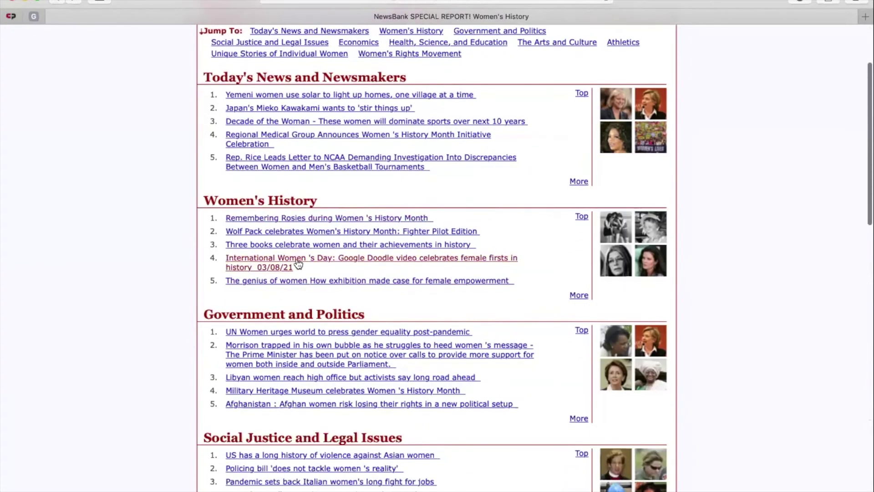
left_click(297, 262)
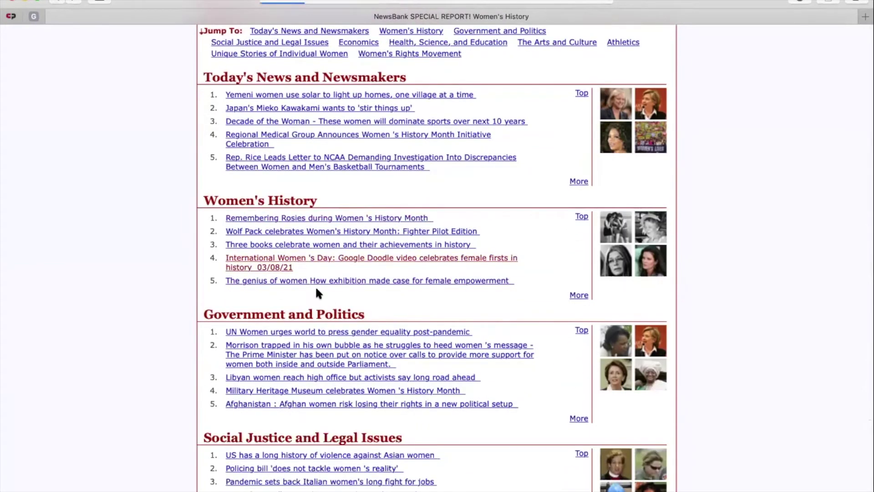
Step: Read through the Google Doodle article, then go to the Articles listing
scroll(423, 309, "down", 3)
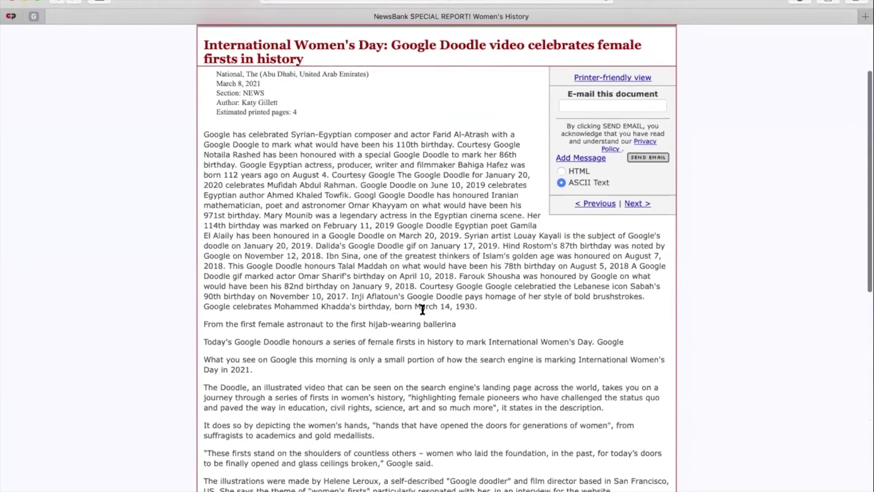
scroll(423, 309, "down", 15)
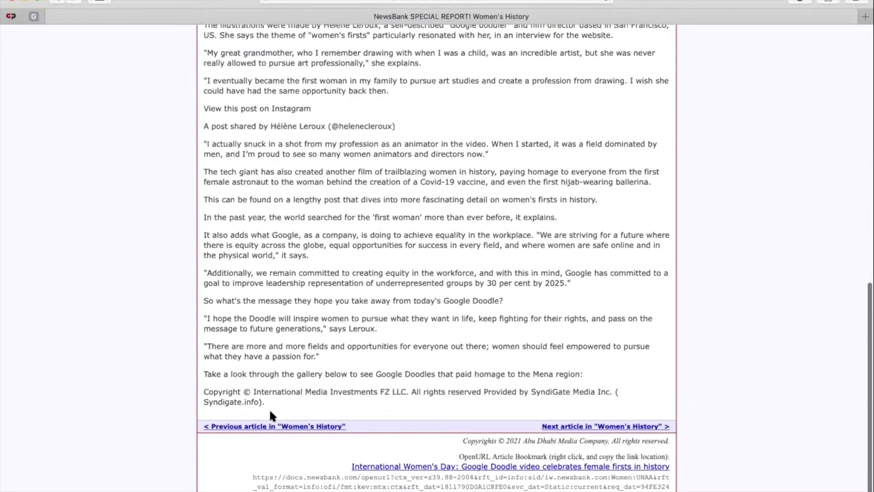
scroll(269, 410, "up", 15)
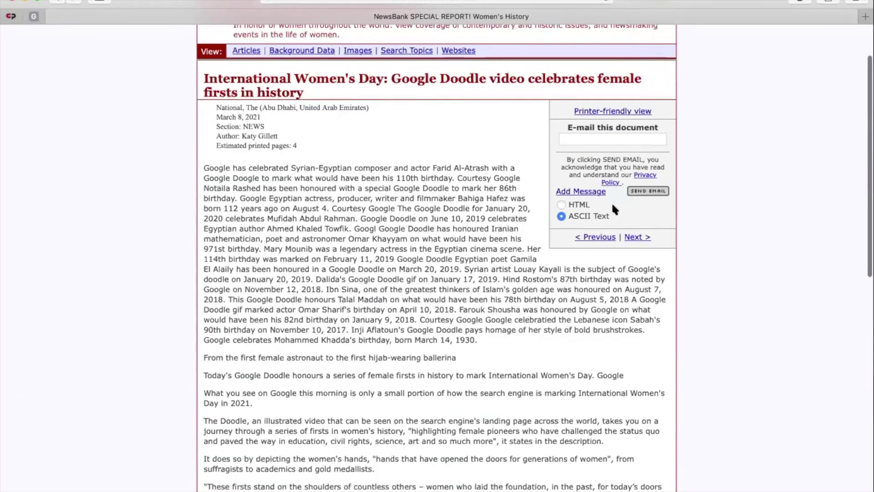
scroll(635, 198, "up", 1)
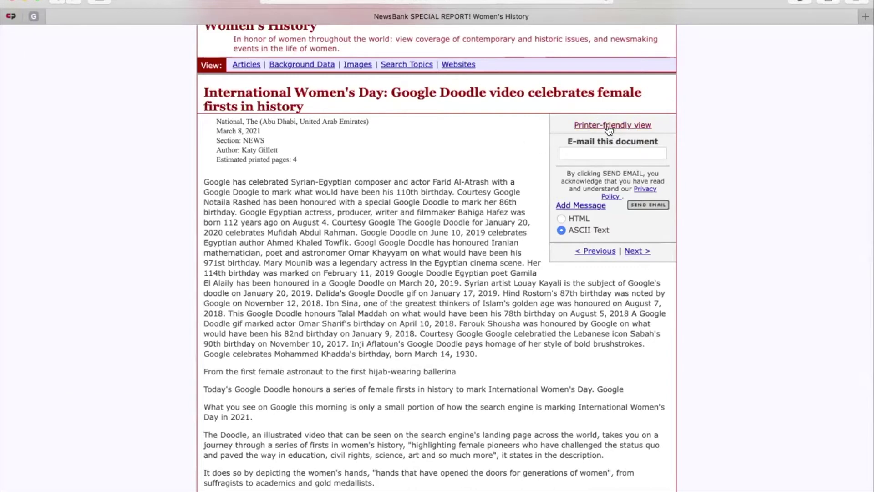
scroll(522, 201, "up", 2)
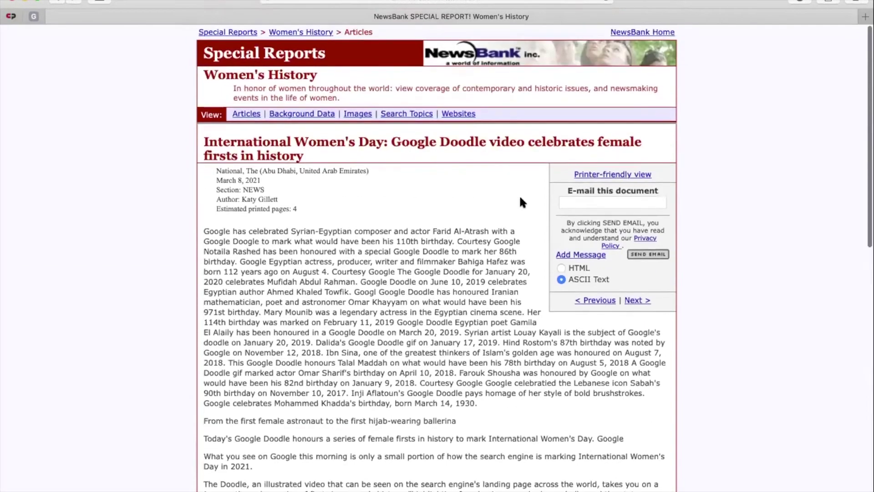
scroll(520, 198, "down", 15)
scroll(521, 197, "down", 2)
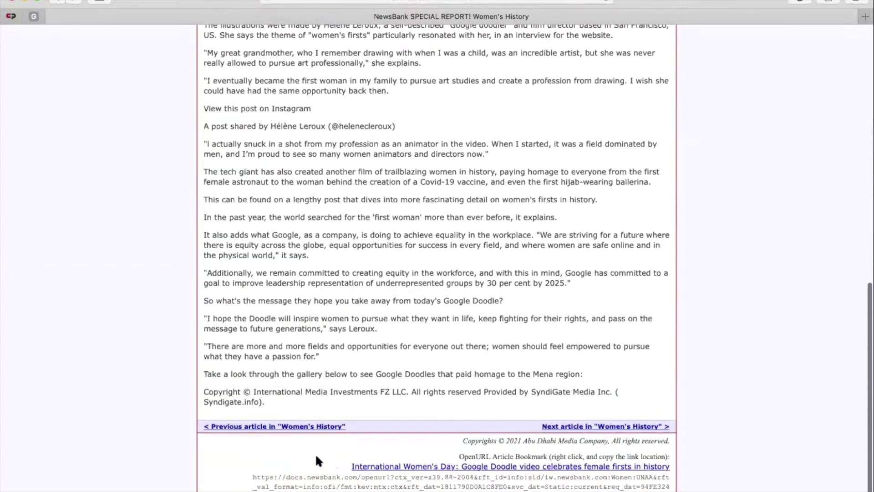
scroll(481, 307, "down", 1)
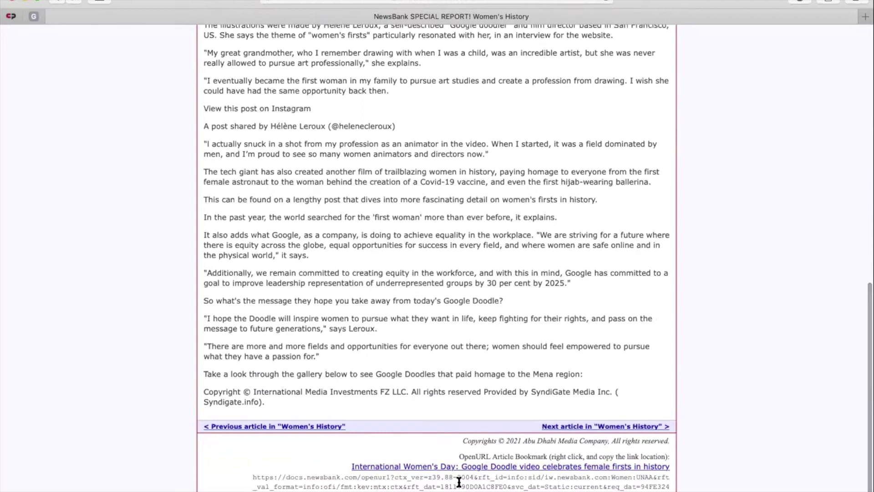
scroll(334, 489, "down", 3)
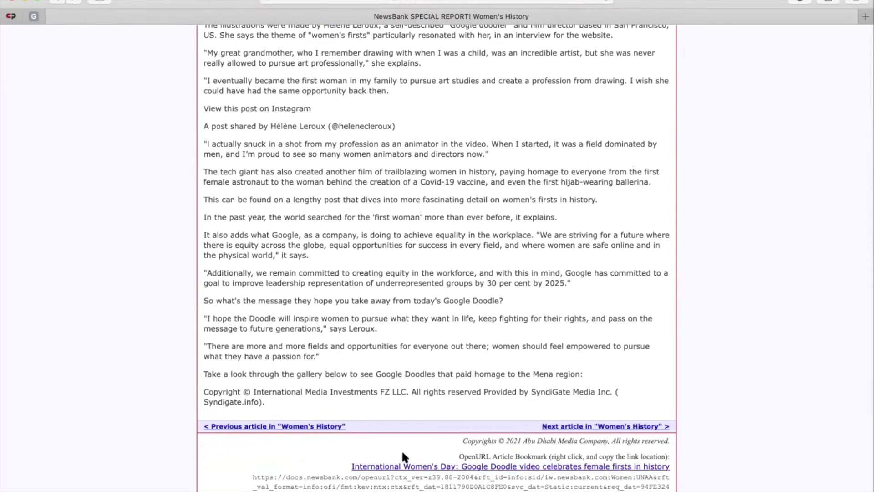
scroll(459, 331, "up", 15)
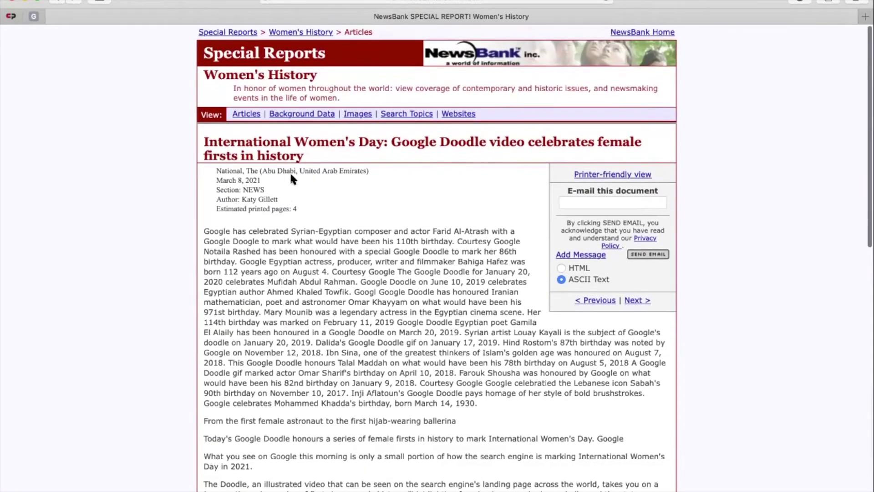
left_click(247, 114)
Step: Go back to the NewsBank InfoWeb home page with the Back shortcut (Cmd+[)
key("super+bracketleft")
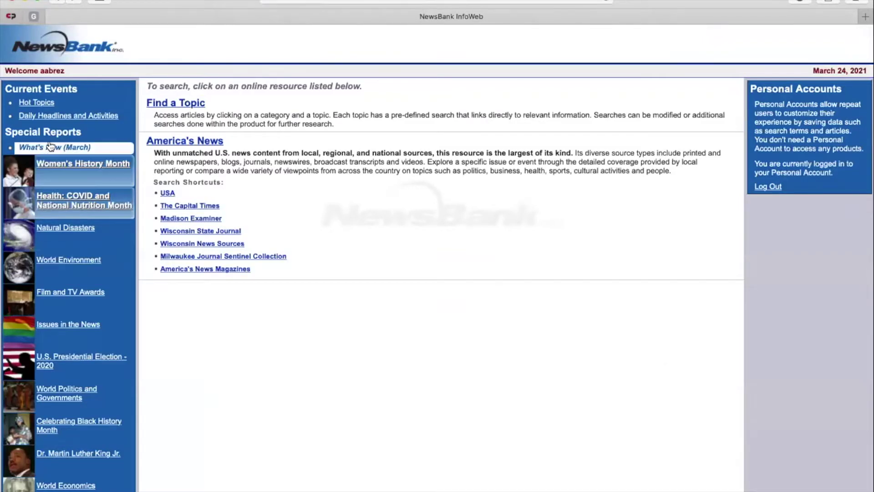
left_click(58, 148)
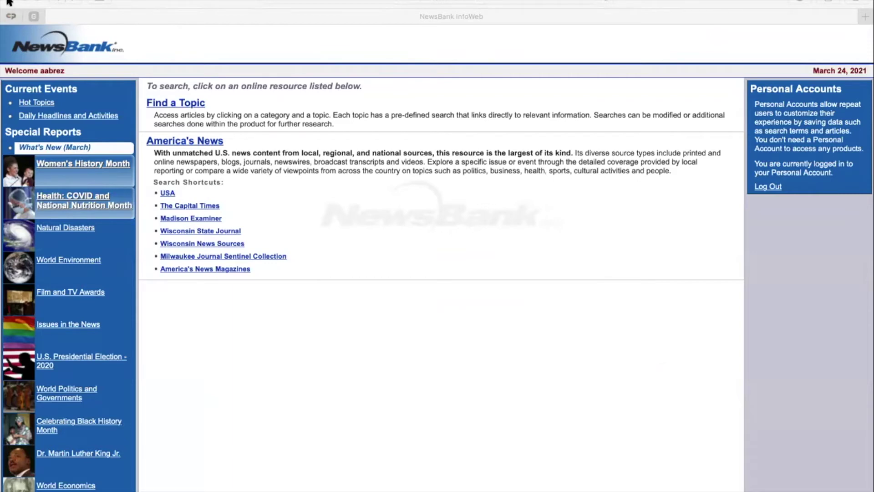
left_click(148, 84)
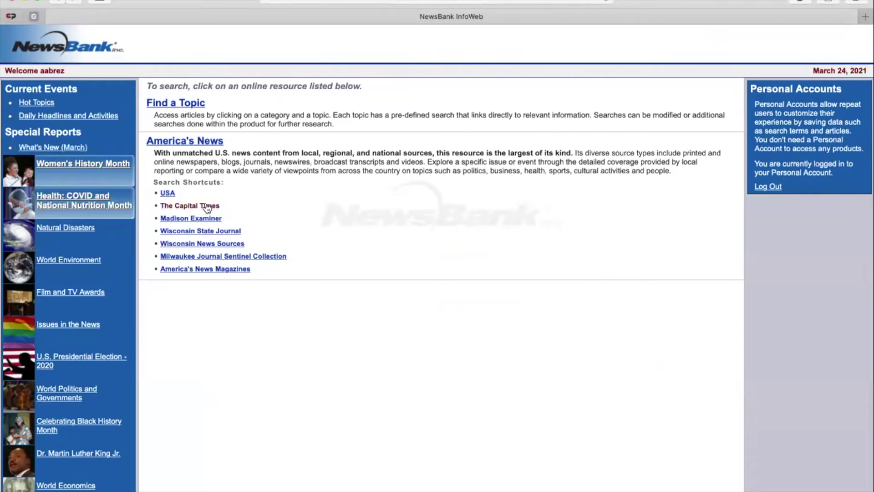
left_click(215, 242)
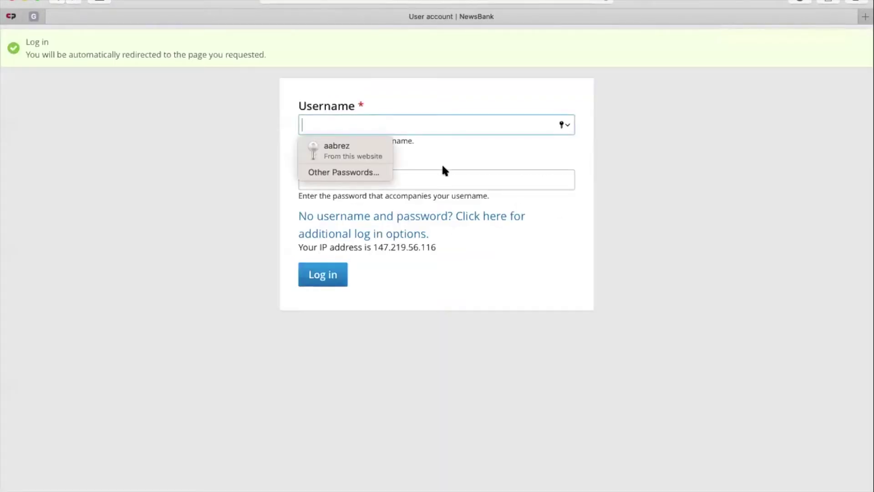
key("Tab")
left_click(403, 120)
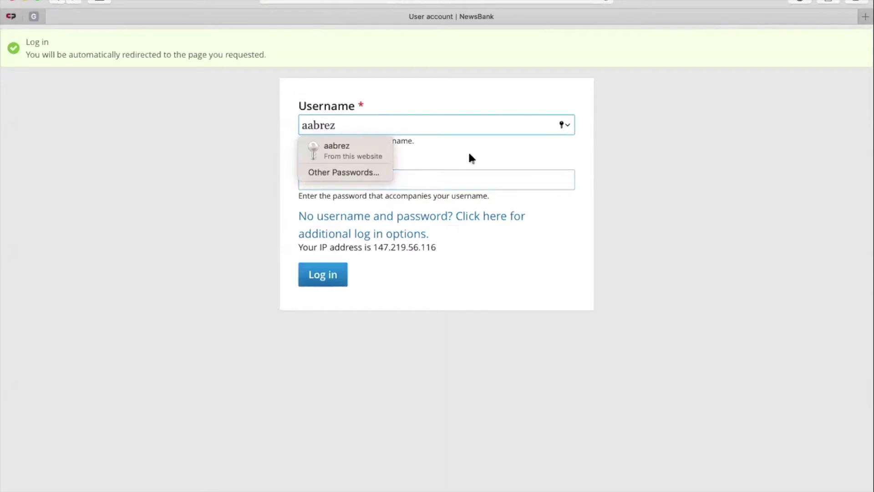
left_click(419, 178)
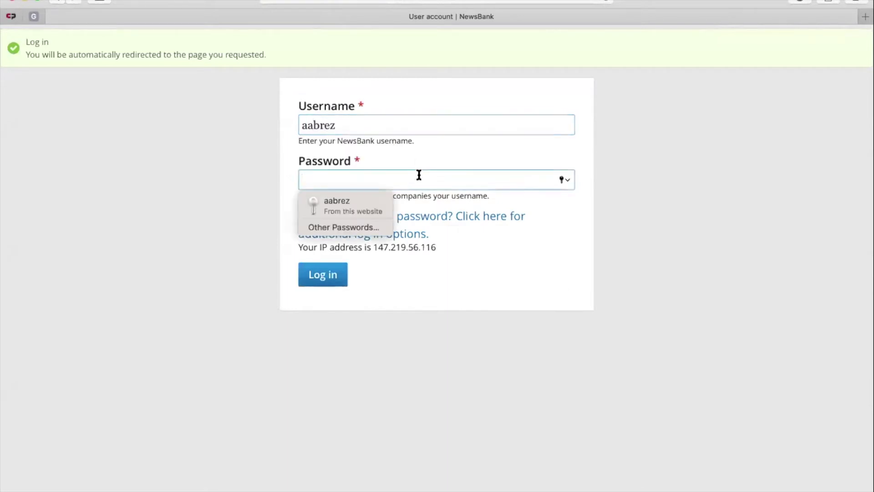
type("•••••••••")
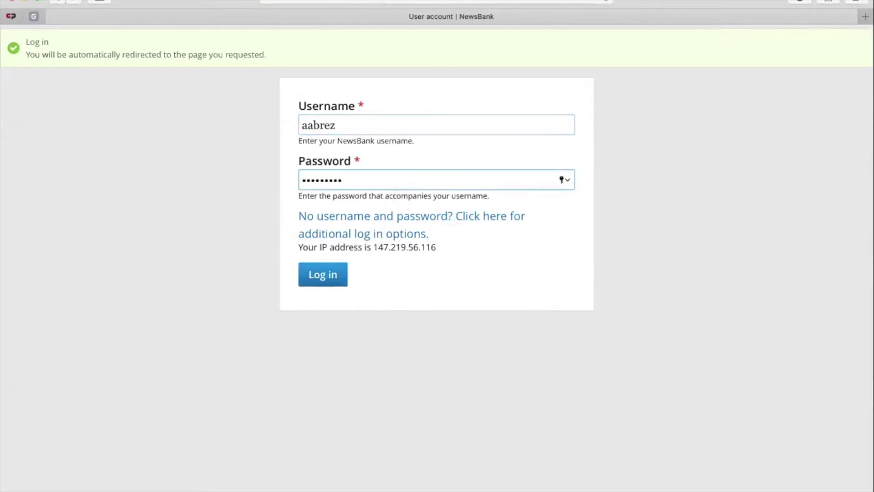
left_click(326, 276)
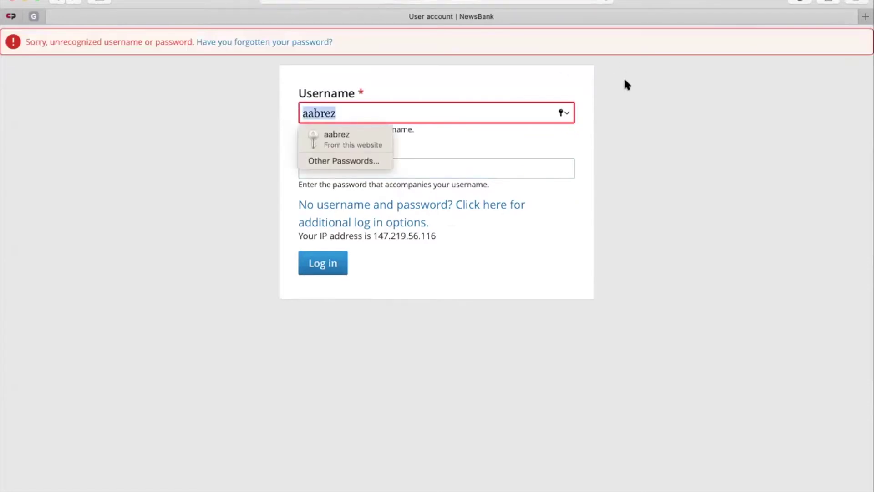
key("Escape")
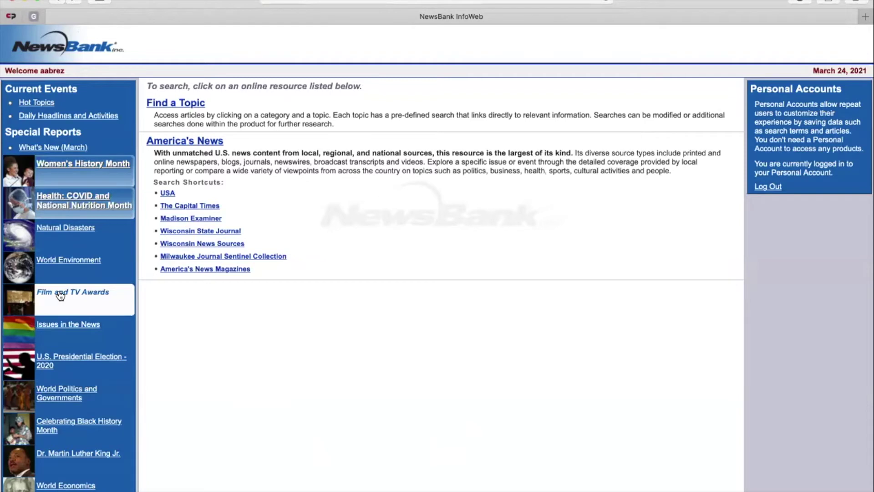
scroll(60, 295, "down", 5)
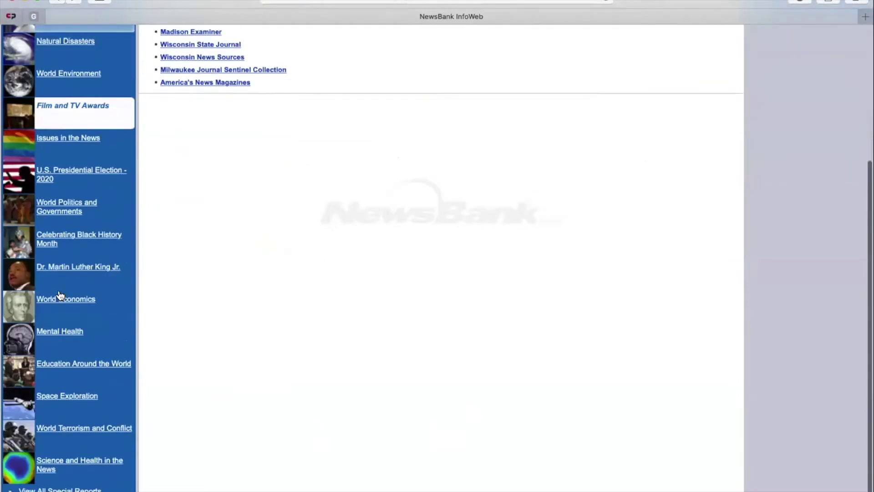
scroll(59, 295, "up", 5)
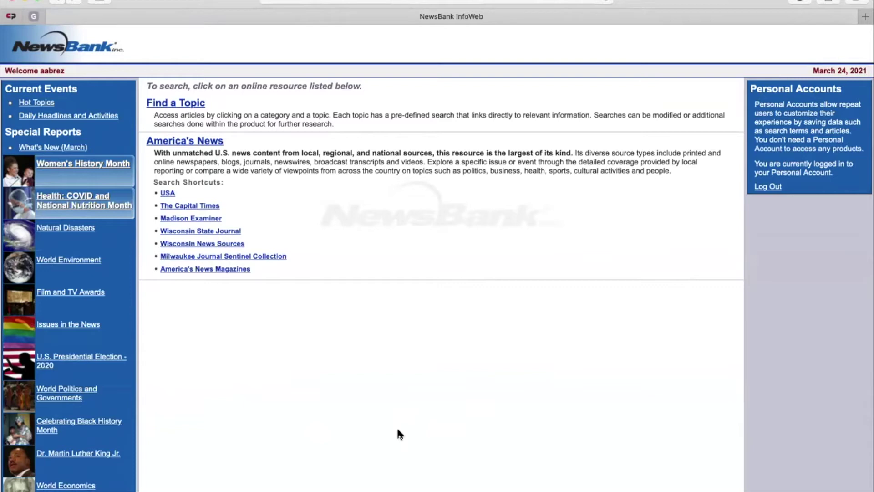
left_click(240, 269)
Step: Return to the library's Databases page and open Newspaper Source Plus
left_click(58, 0)
left_click(58, 1)
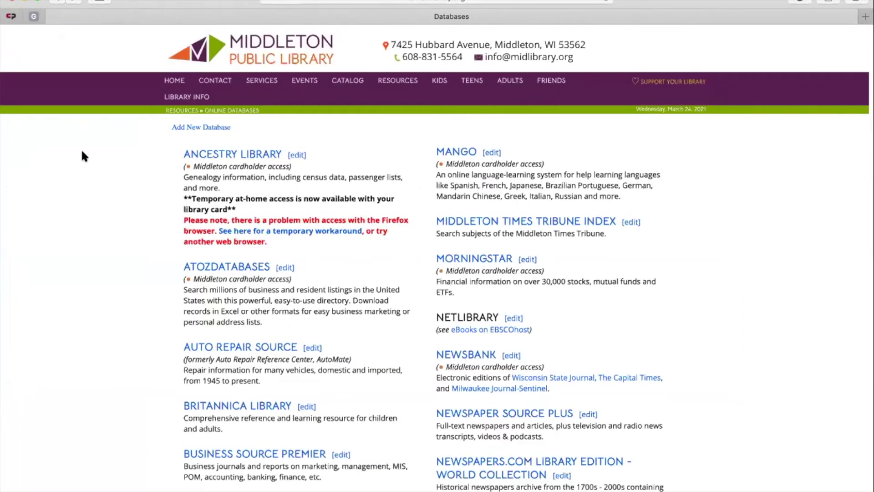
scroll(351, 283, "down", 3)
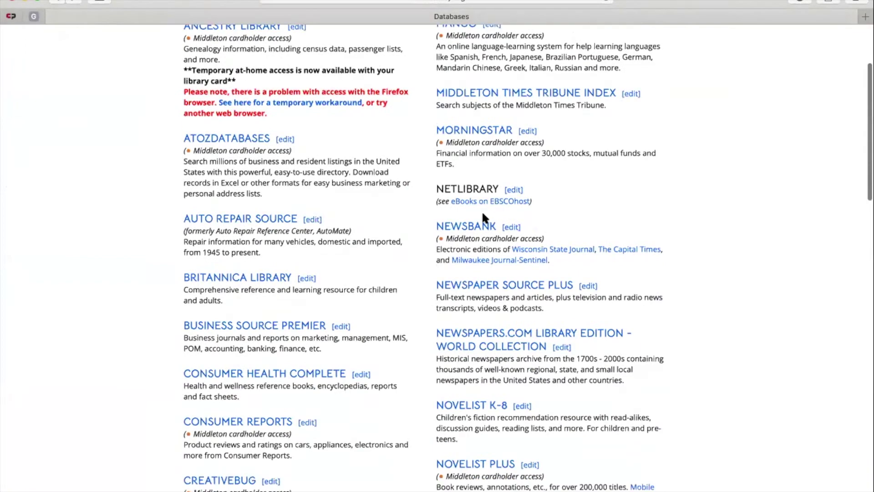
scroll(483, 214, "down", 2)
left_click(535, 222)
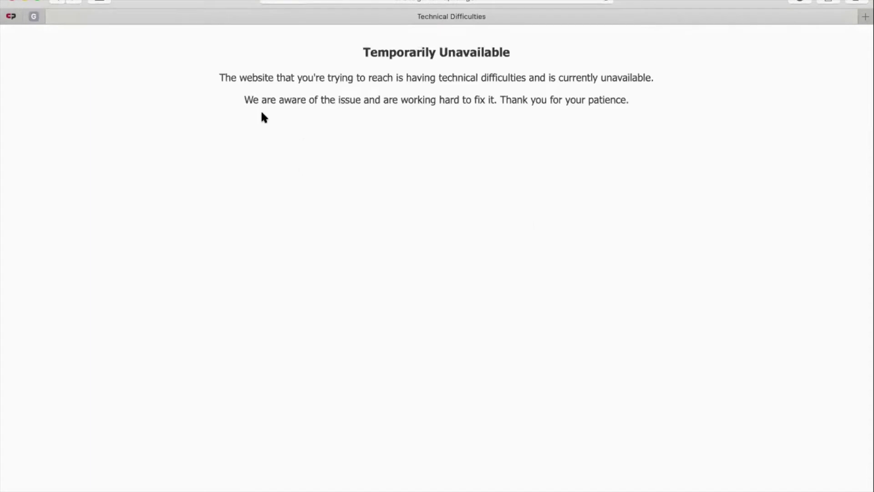
Step: Retry the Newspaper Source Plus link twice until BadgerLink's page loads
left_click(58, 2)
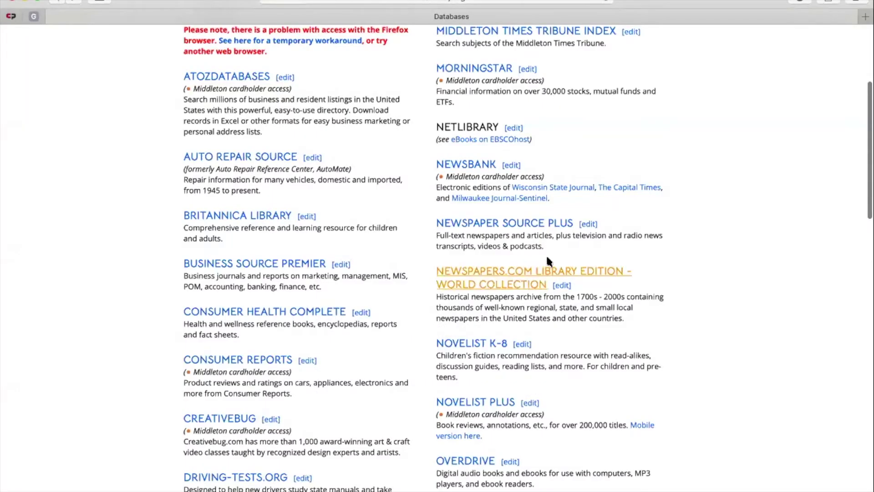
left_click(524, 222)
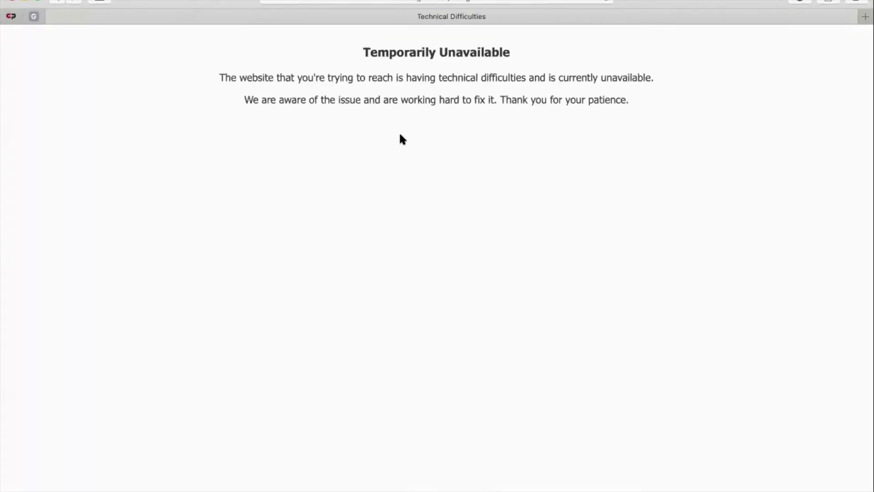
left_click(58, 2)
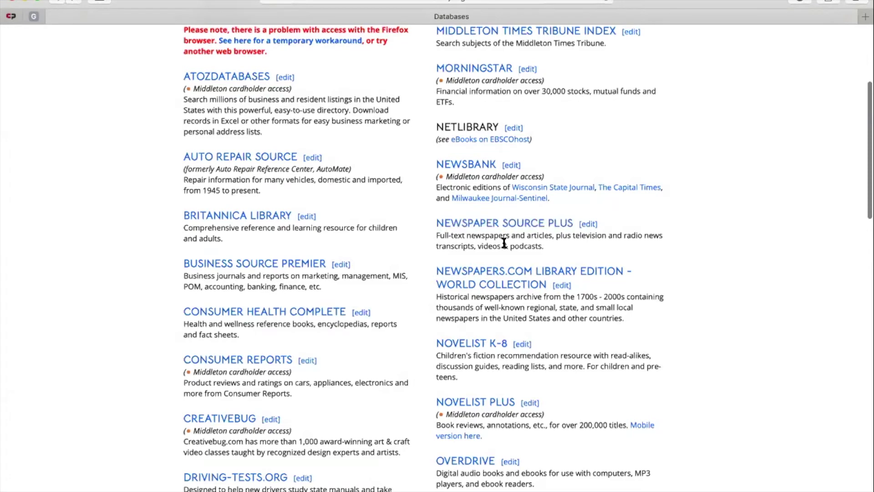
left_click(492, 225)
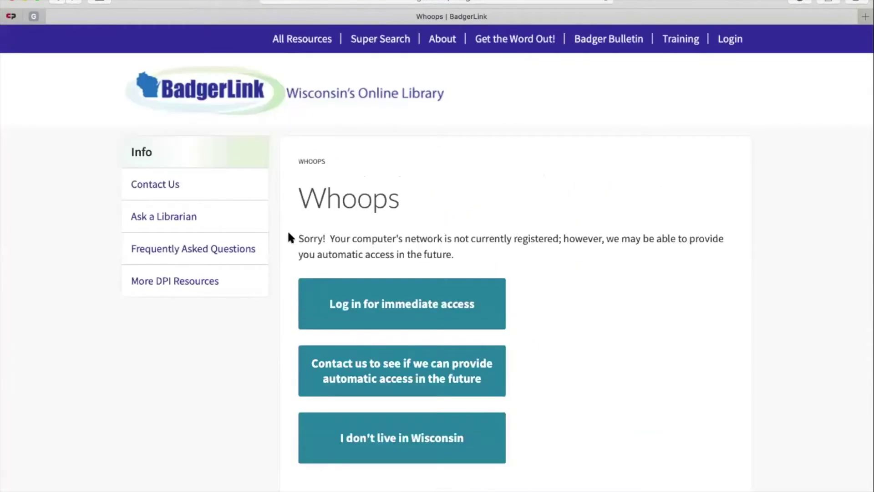
Step: Choose to log in and select Middleton - Middleton Public Library as the home library
scroll(514, 278, "down", 3)
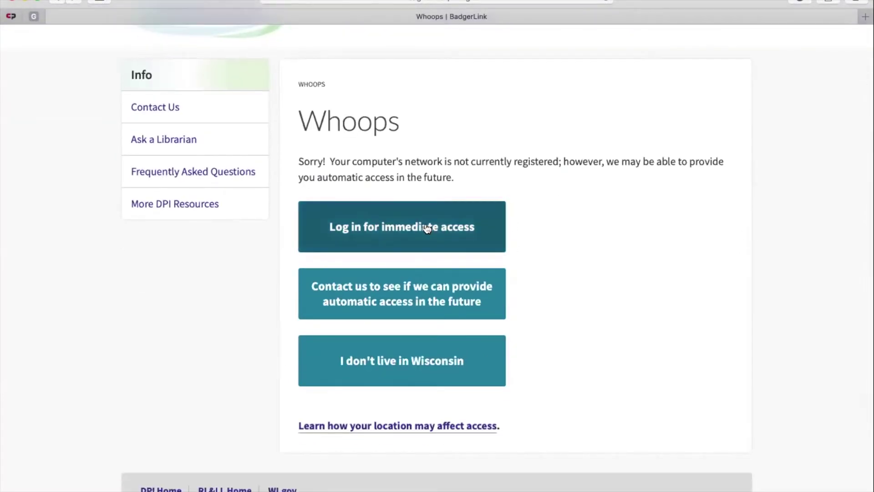
left_click(424, 227)
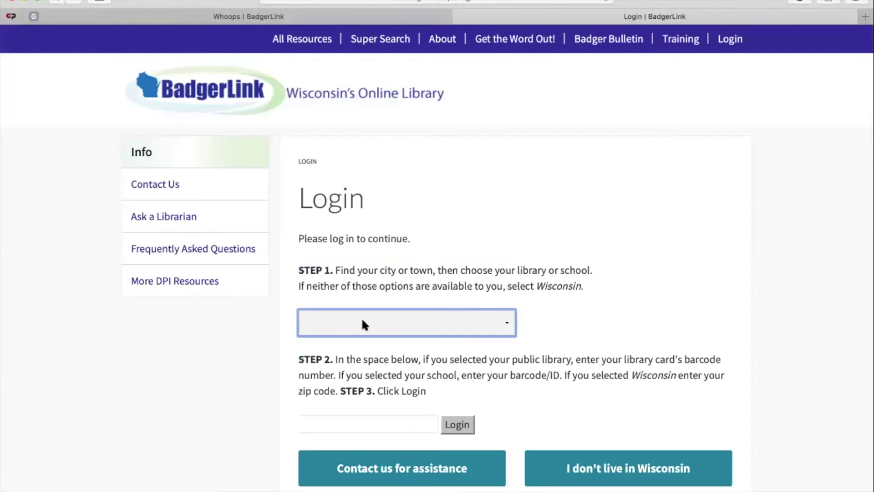
left_click(362, 319)
scroll(363, 322, "down", 15)
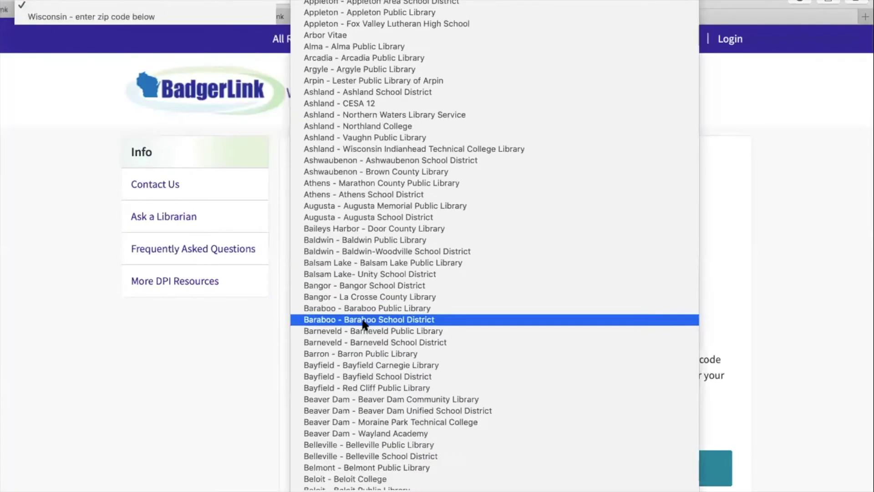
scroll(363, 321, "down", 20)
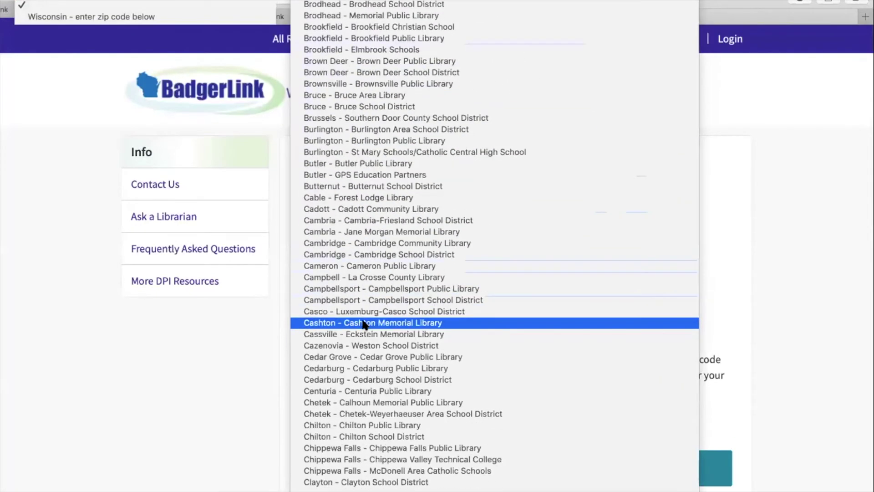
scroll(364, 323, "down", 20)
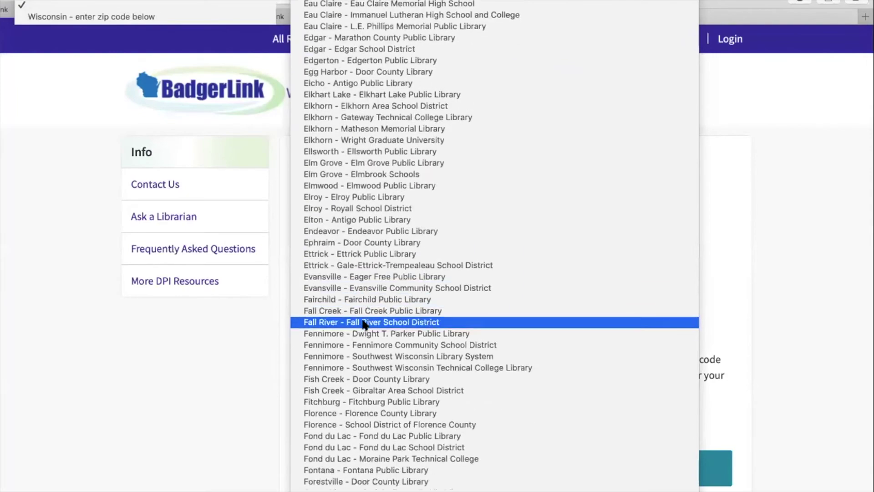
scroll(364, 323, "down", 20)
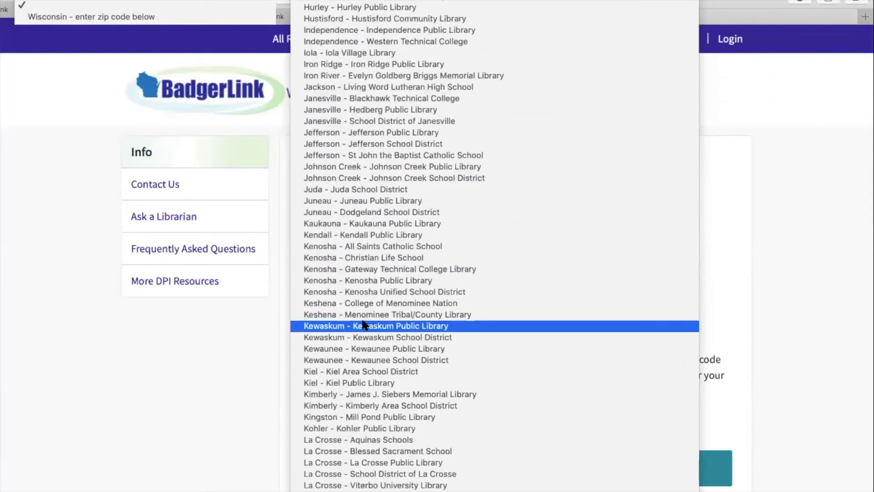
scroll(365, 323, "down", 20)
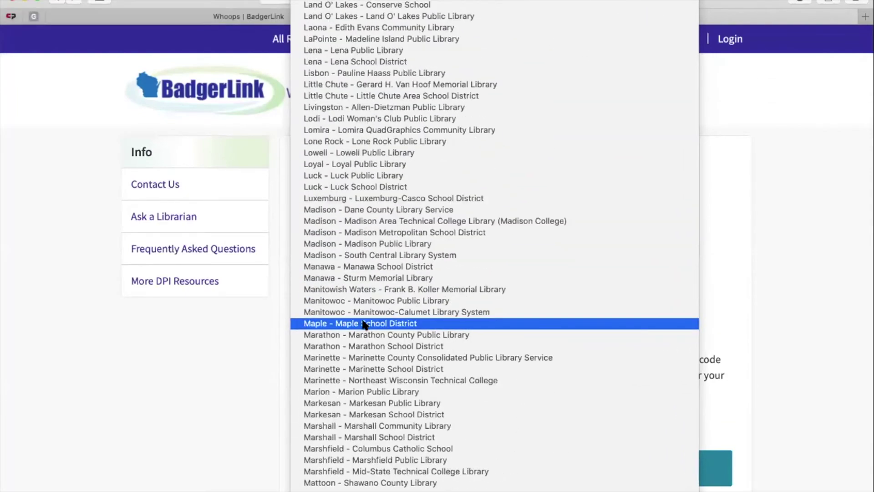
scroll(364, 321, "down", 20)
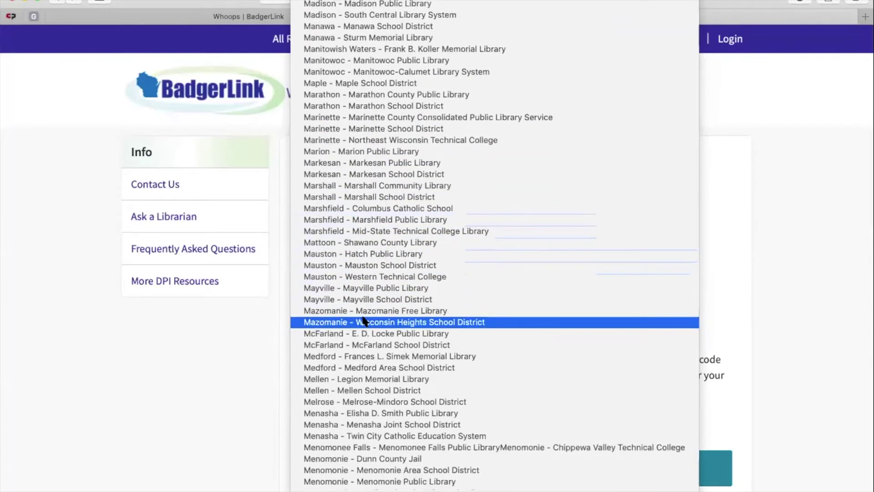
scroll(364, 321, "down", 20)
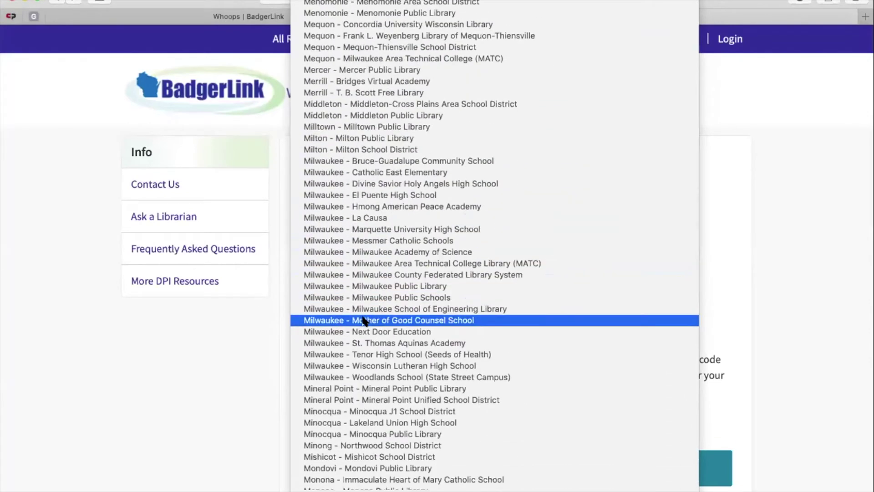
scroll(364, 321, "up", 15)
left_click(376, 152)
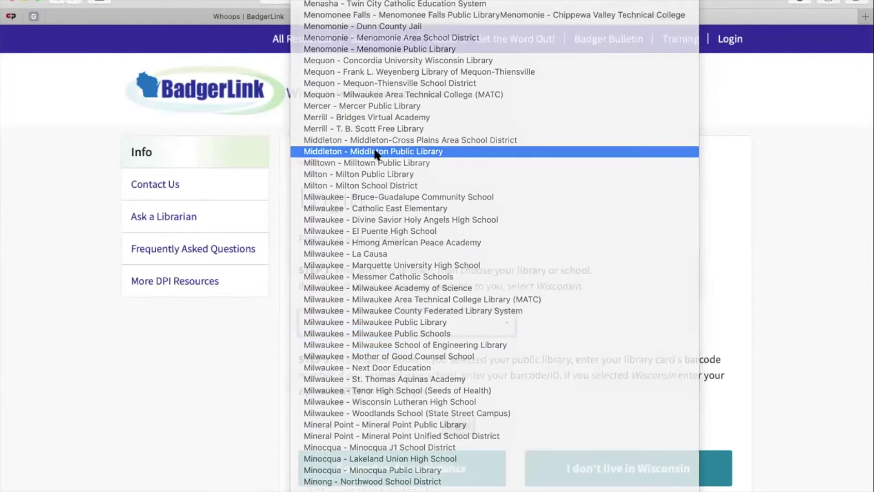
Step: Paste the library card barcode and log in
left_click(390, 423)
right_click(334, 418)
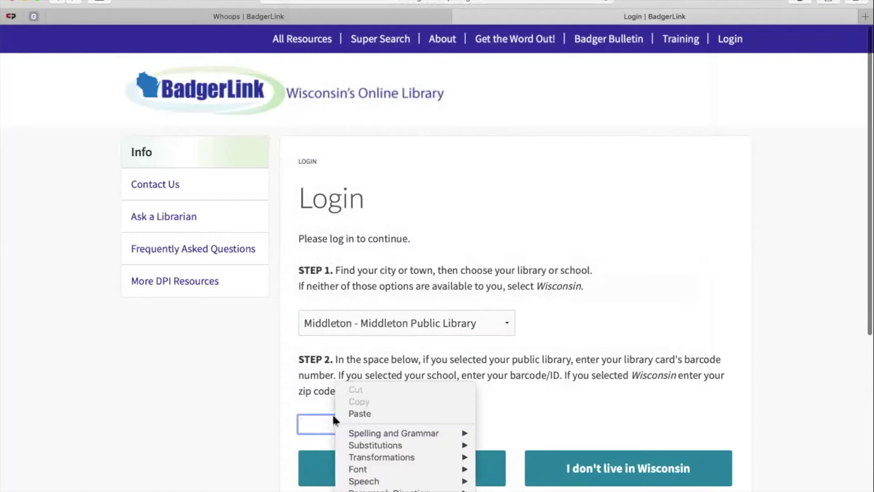
left_click(332, 412)
left_click(458, 425)
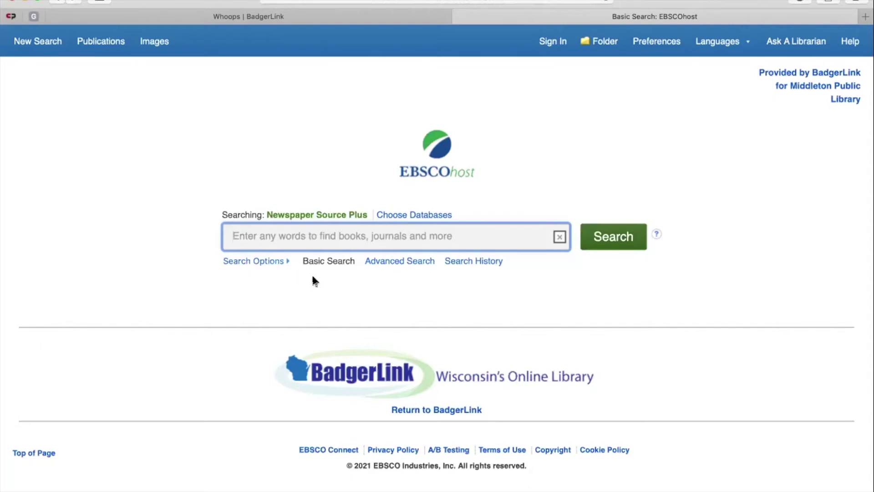
Step: Switch to Advanced Search, check the Select a Field options, and return to the first box
left_click(398, 260)
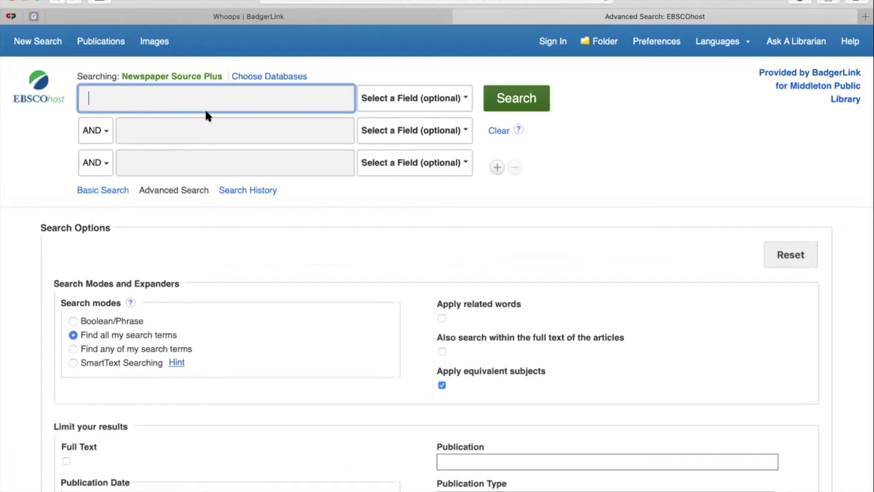
left_click(463, 101)
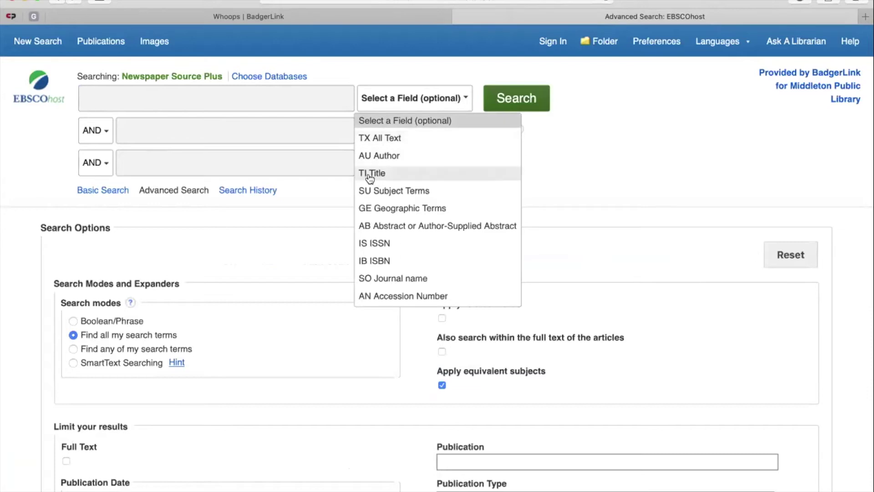
left_click(273, 95)
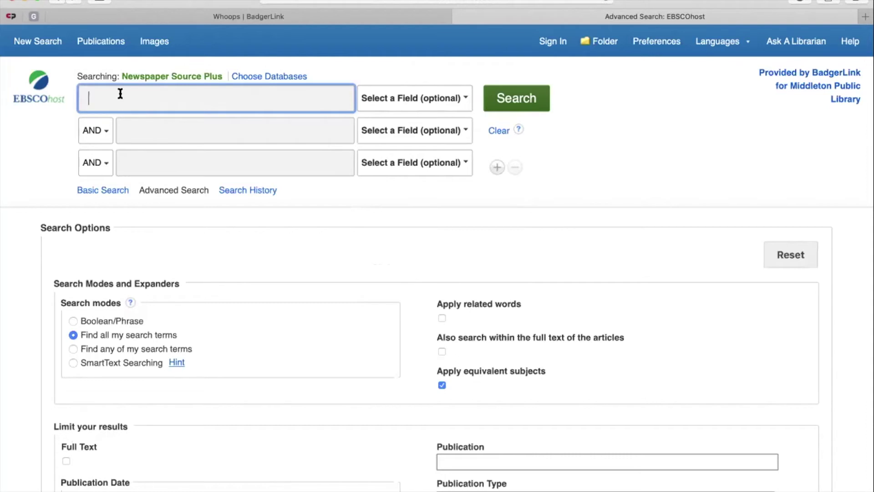
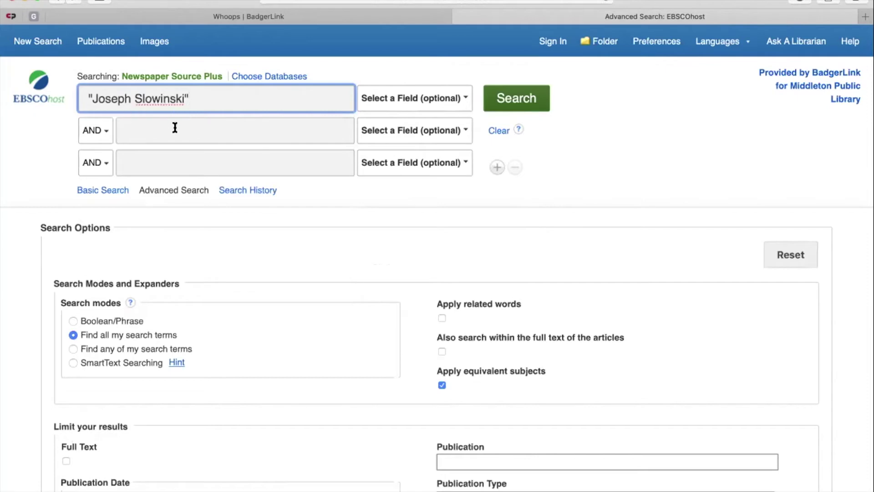
Step: Search the person's full name in quotes in row one and 'Austin Herald' in row two
left_click(175, 127)
type("Au")
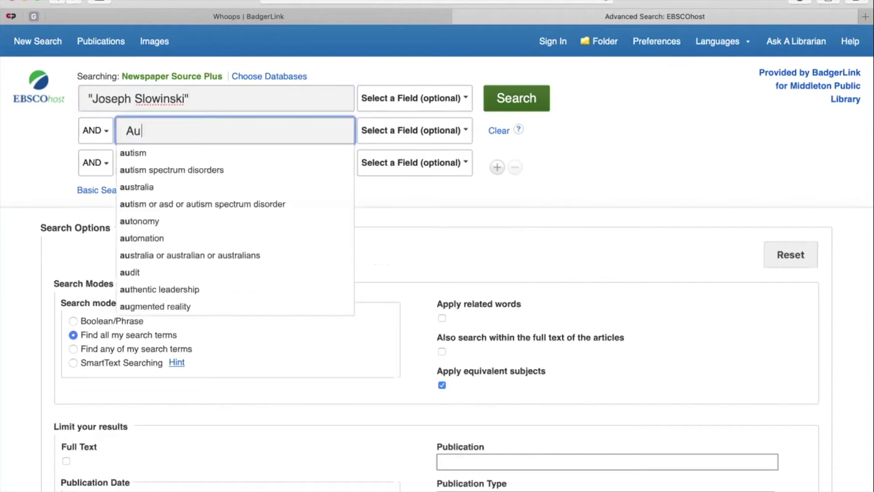
type("t")
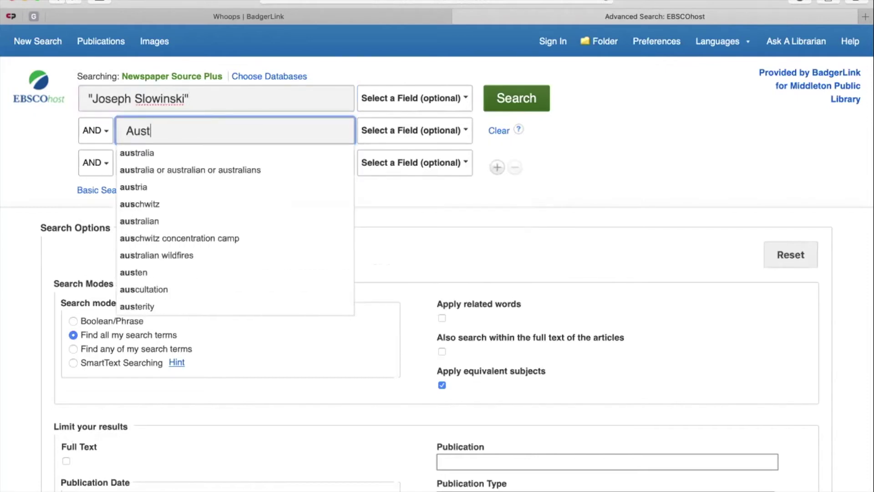
type("stin Herald")
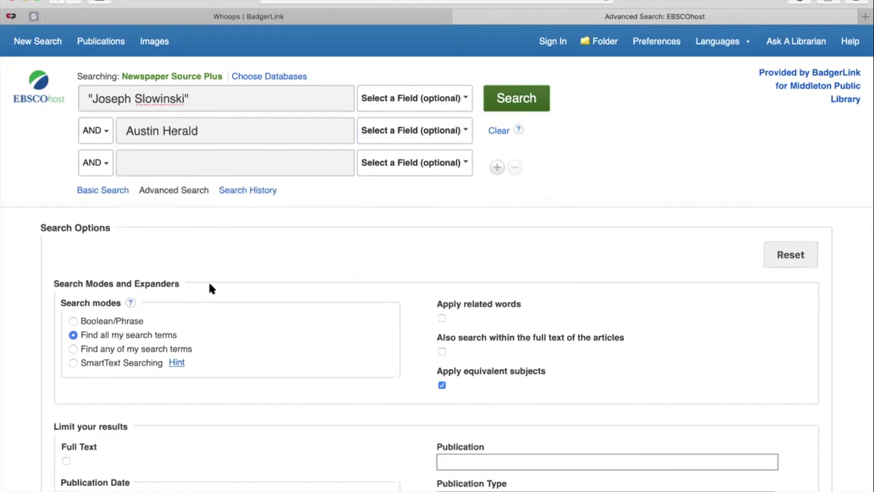
Step: Tick Full Text and run the quoted-name plus Austin Herald search, which finds nothing
scroll(170, 299, "down", 3)
scroll(177, 225, "down", 3)
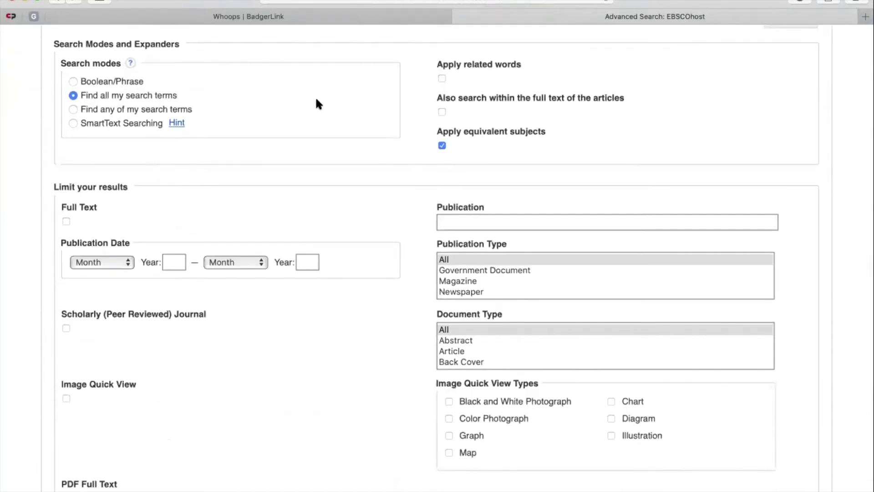
left_click(66, 221)
scroll(171, 221, "down", 3)
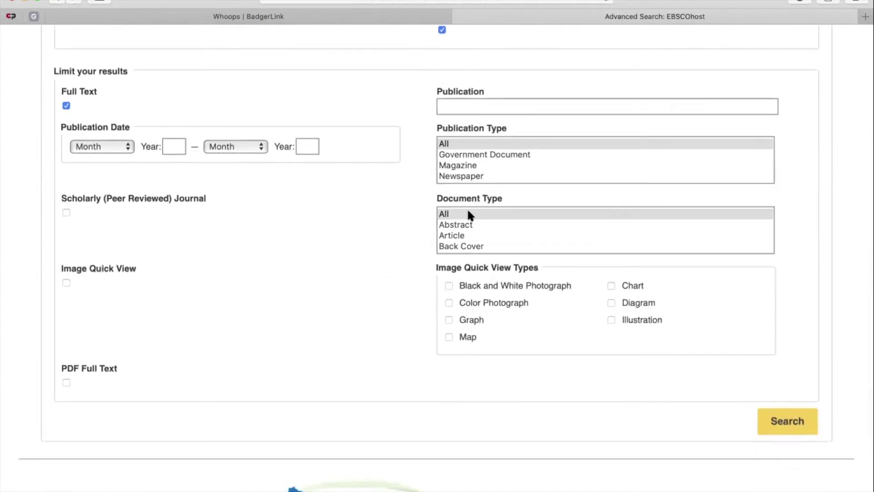
scroll(465, 154, "down", 5)
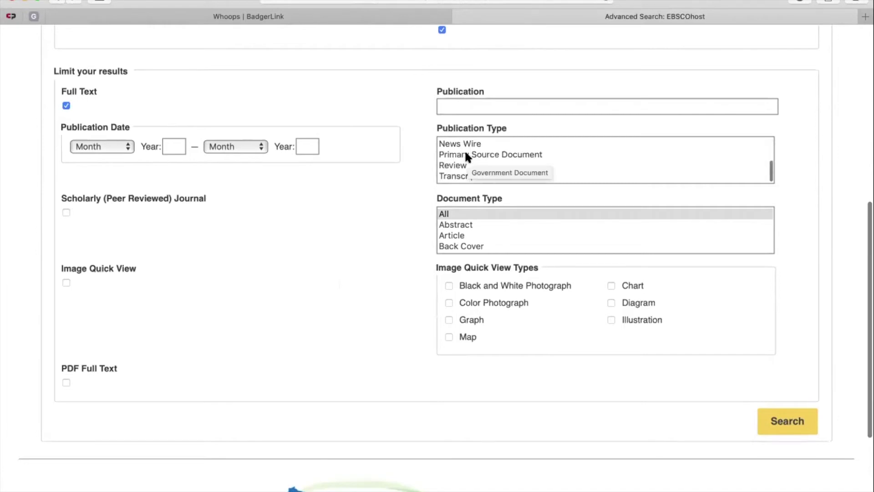
scroll(466, 154, "up", 5)
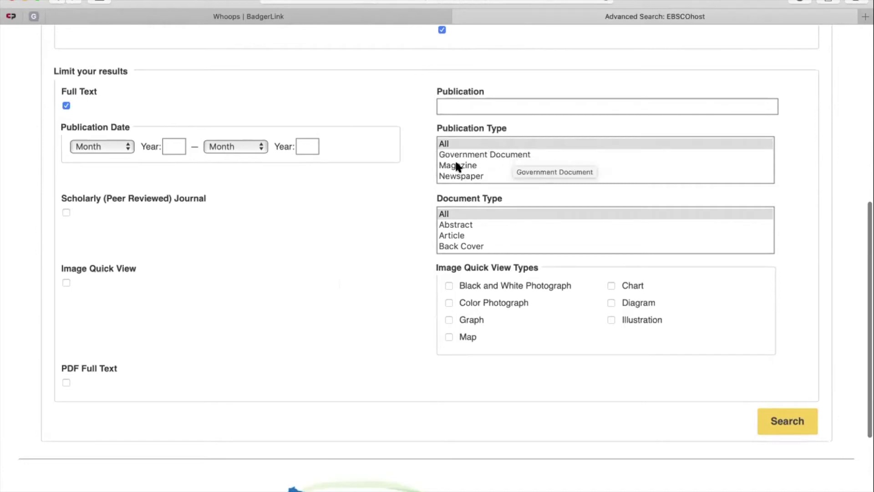
scroll(458, 166, "down", 5)
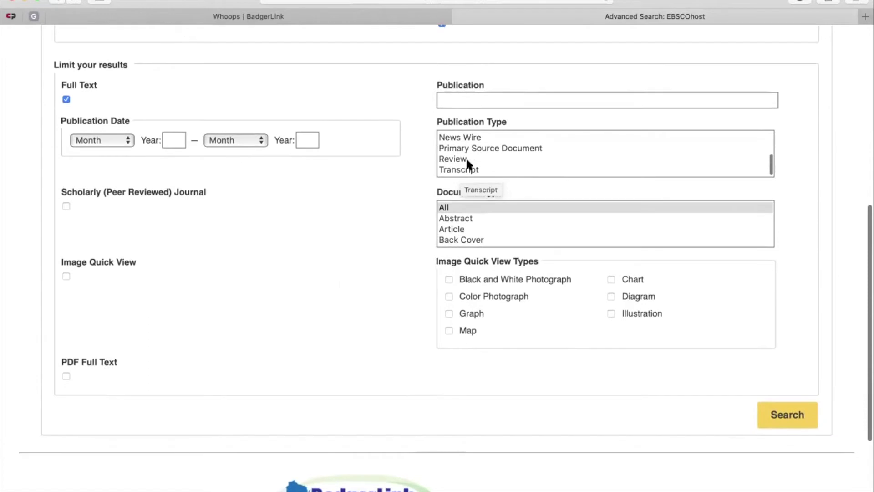
scroll(456, 159, "down", 2)
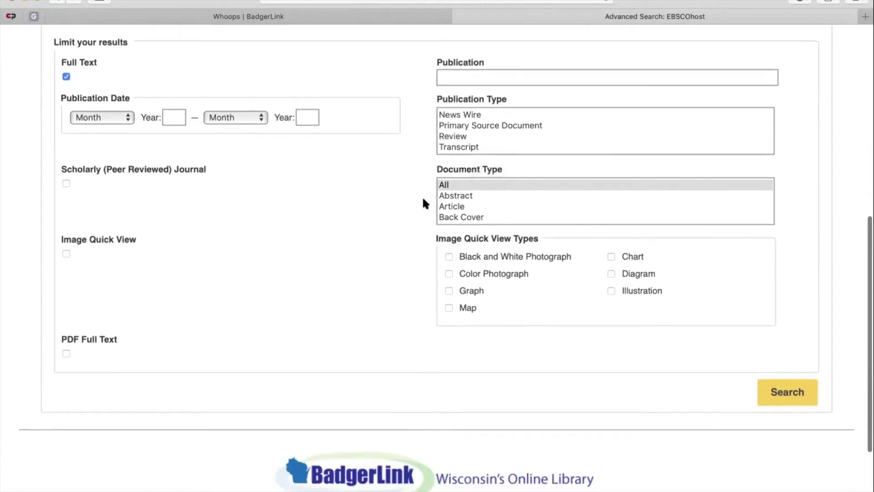
scroll(419, 197, "down", 4)
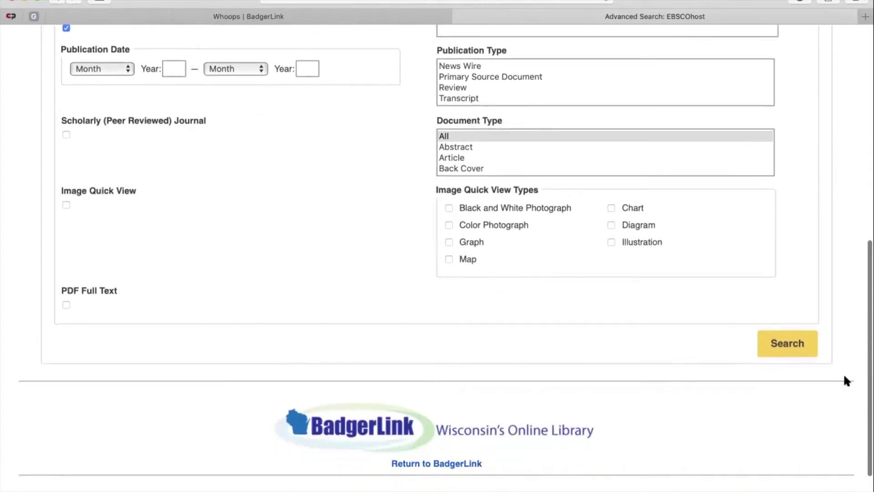
left_click(790, 341)
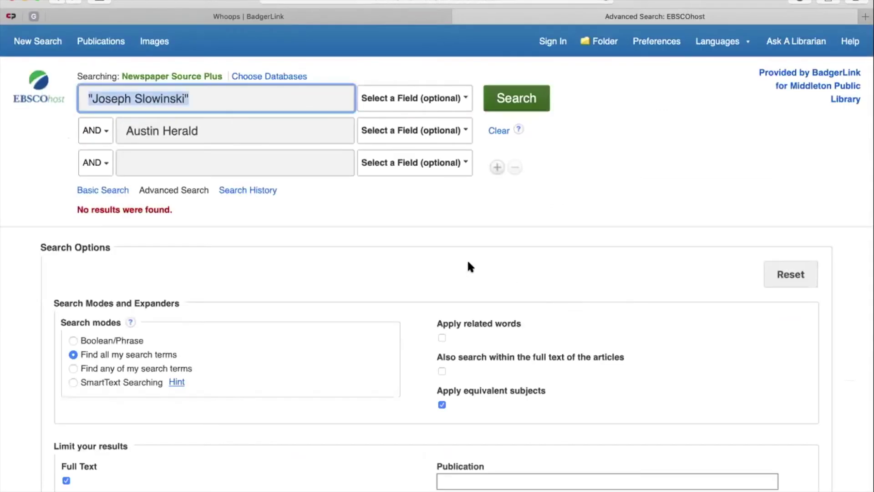
Step: Replace the query with 'new york times newspaper', delete the Austin Herald term, and search
scroll(416, 231, "down", 5)
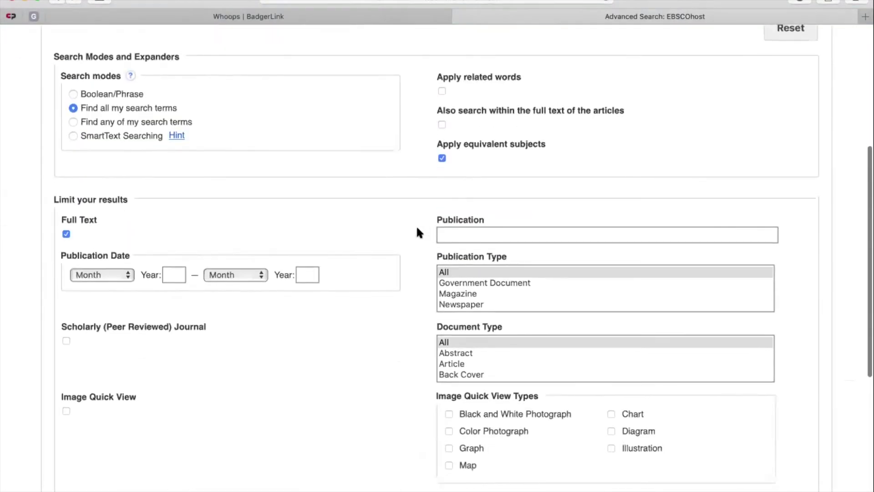
scroll(416, 230, "up", 5)
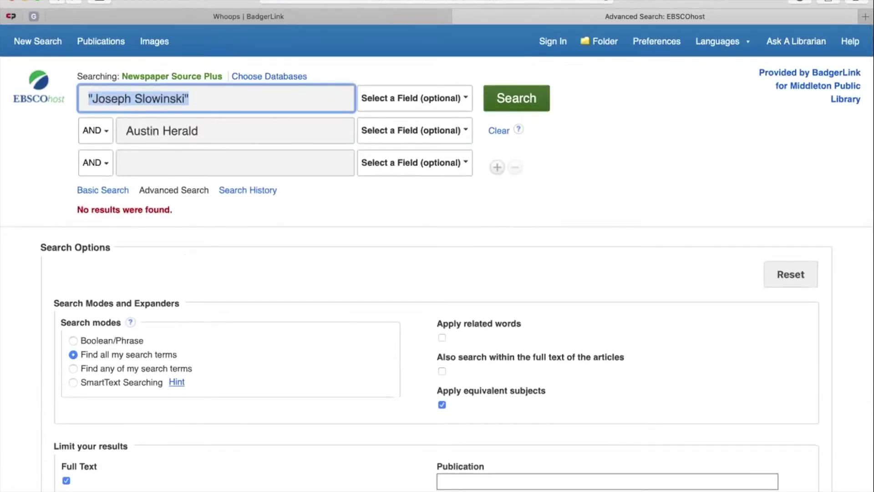
key("BackSpace")
type("New")
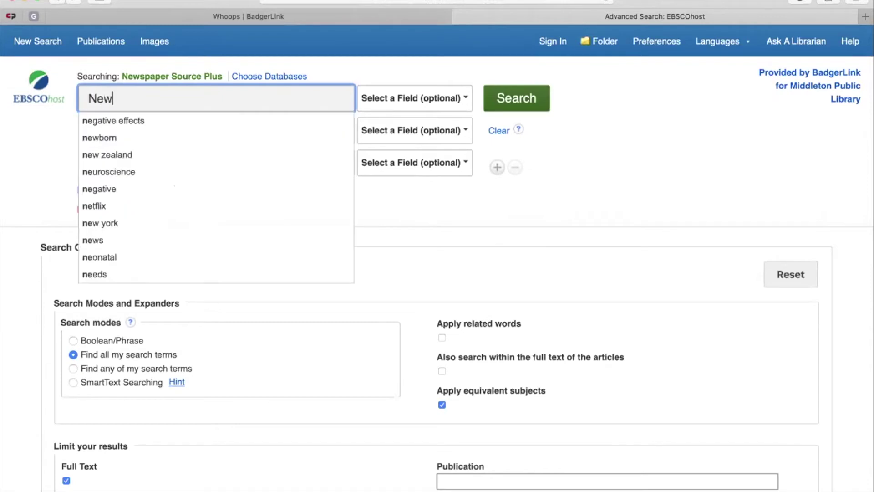
type(" York ")
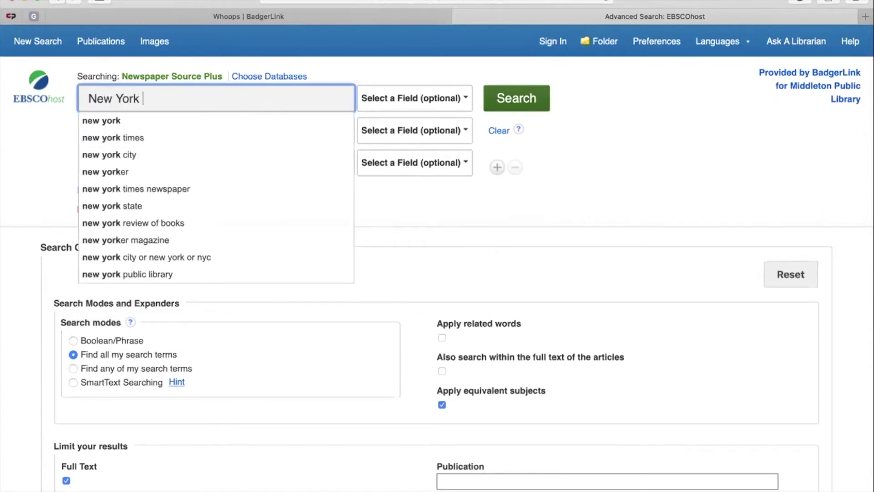
type("Times")
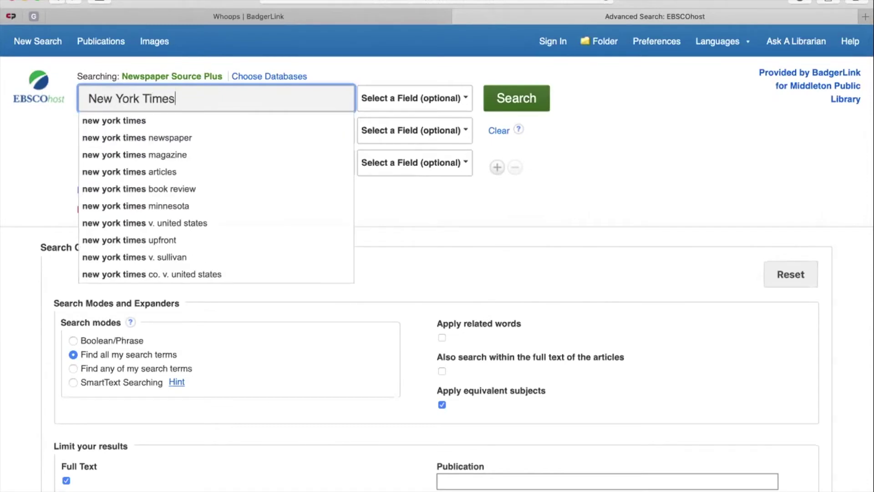
left_click(167, 137)
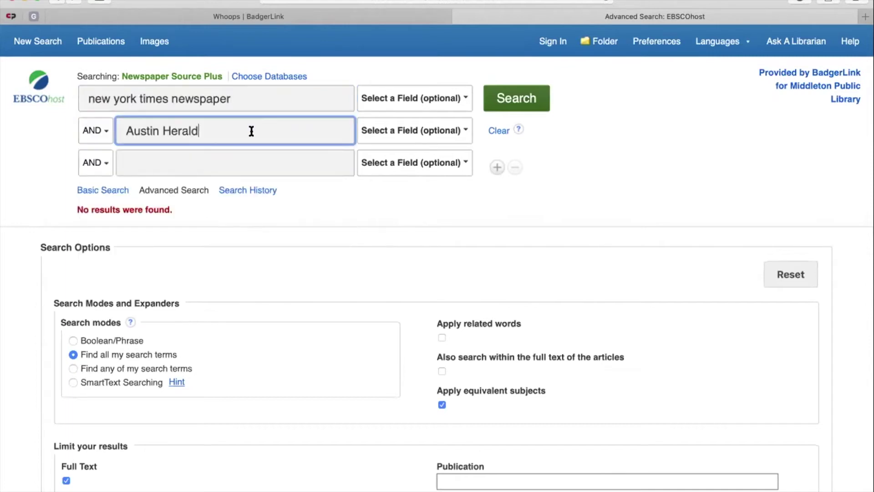
left_click_drag(250, 131, 95, 127)
key("BackSpace")
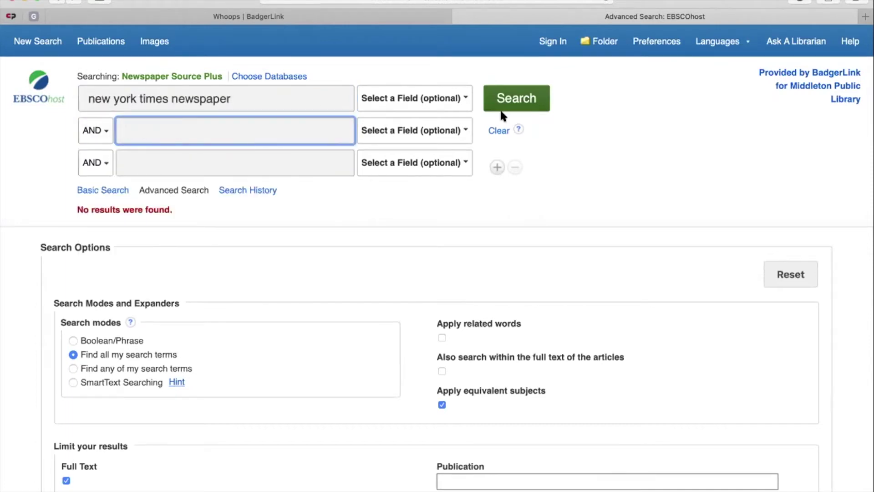
left_click(517, 104)
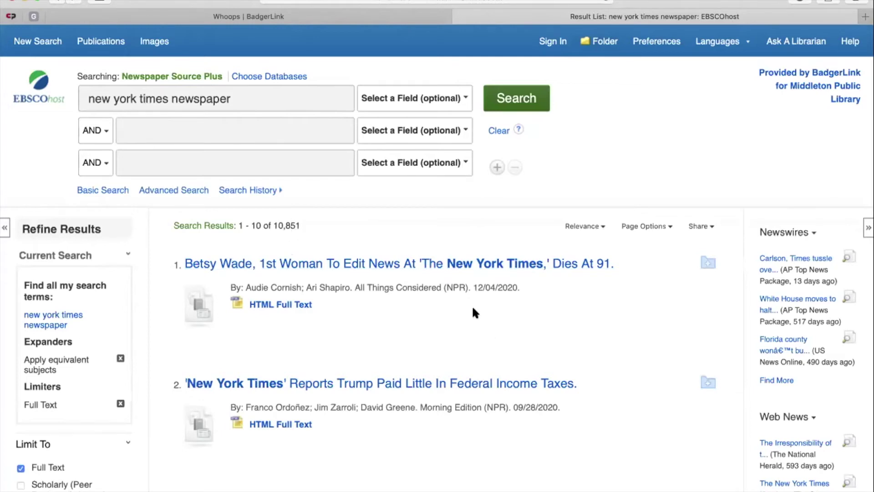
Step: Set the Publication Date range to 2016–2021, narrowing the results to 1,518
scroll(474, 309, "down", 6)
scroll(473, 310, "down", 4)
scroll(473, 309, "up", 7)
scroll(471, 306, "up", 1)
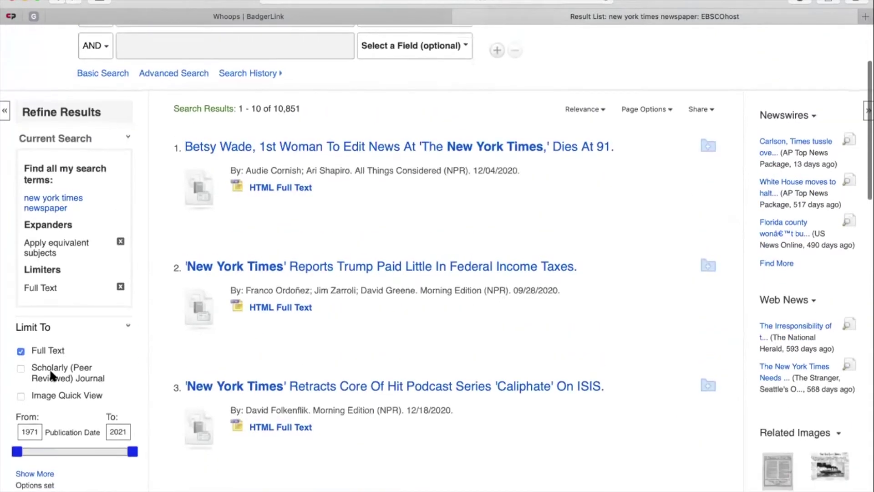
scroll(50, 371, "down", 2)
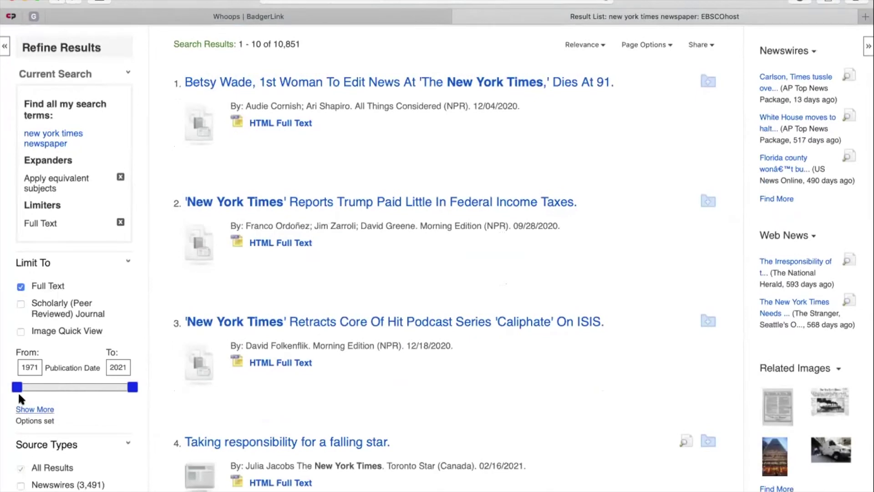
left_click_drag(17, 387, 121, 392)
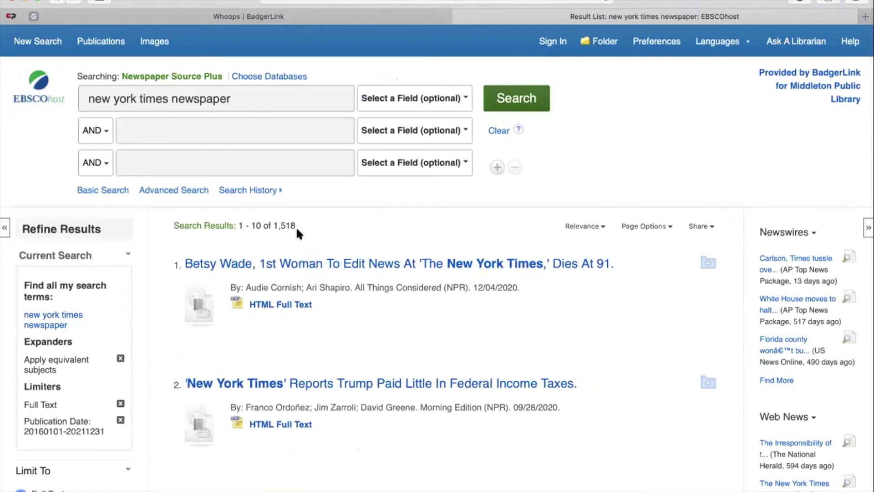
scroll(297, 225, "down", 3)
scroll(296, 232, "down", 7)
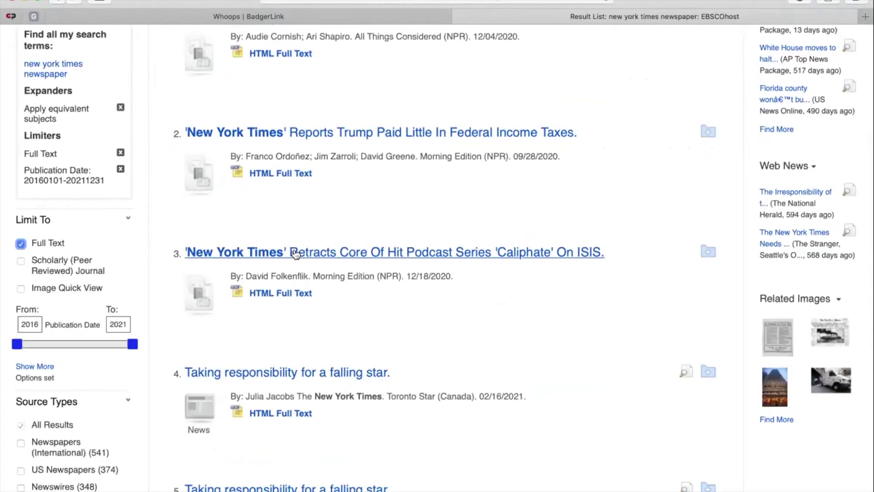
scroll(414, 301, "up", 8)
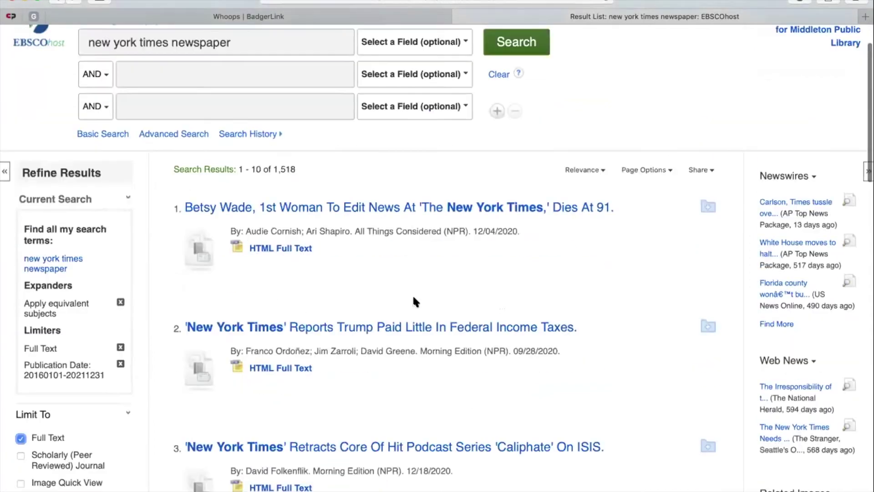
left_click(601, 170)
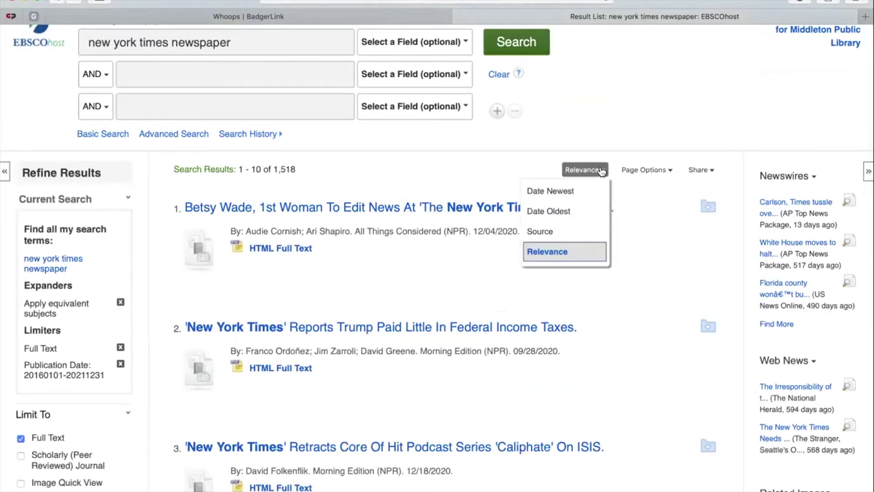
left_click(551, 191)
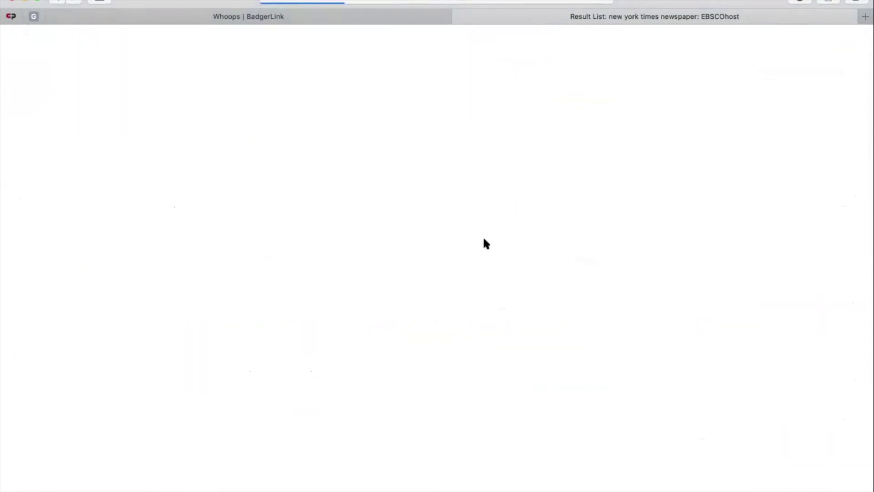
scroll(512, 289, "down", 2)
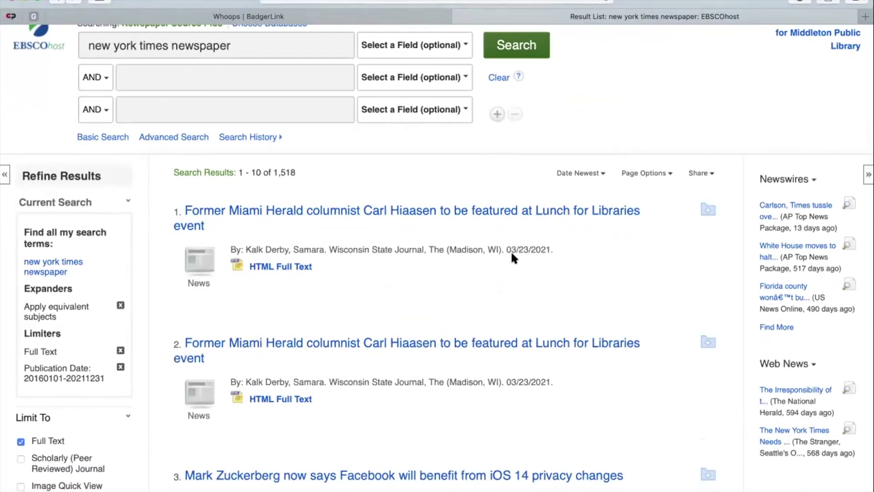
scroll(436, 264, "down", 5)
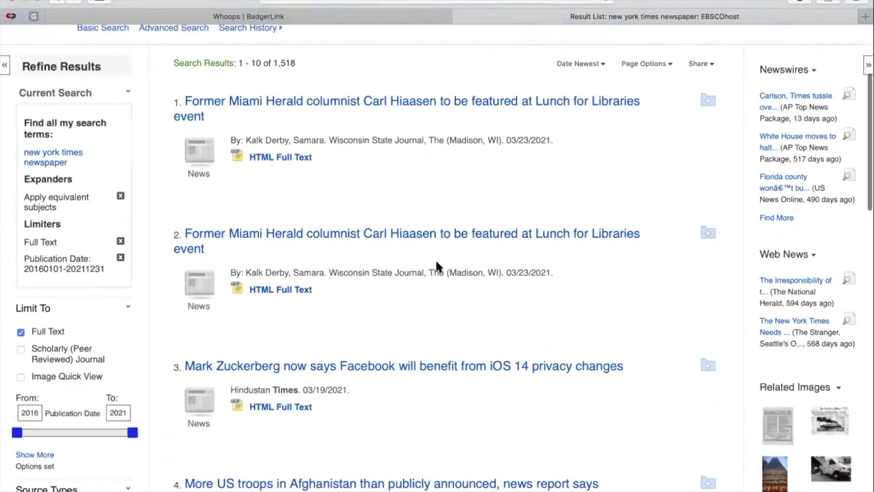
scroll(436, 262, "down", 1)
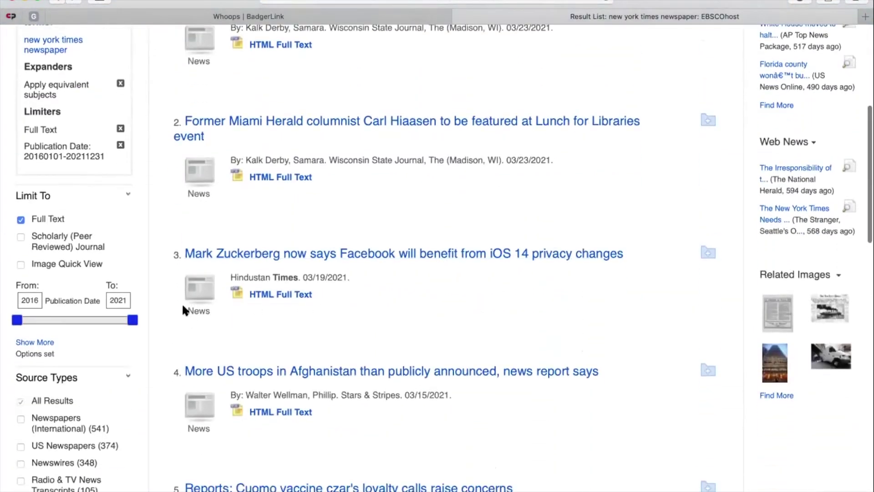
scroll(263, 276, "up", 3)
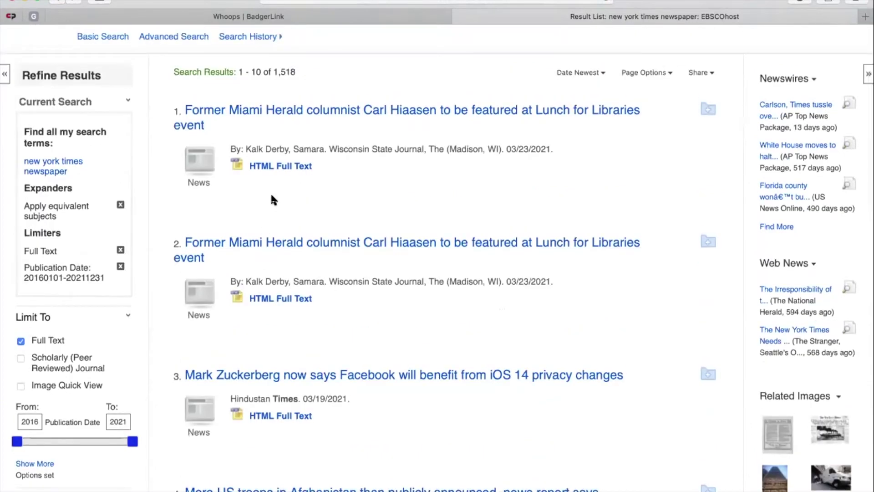
scroll(321, 195, "down", 3)
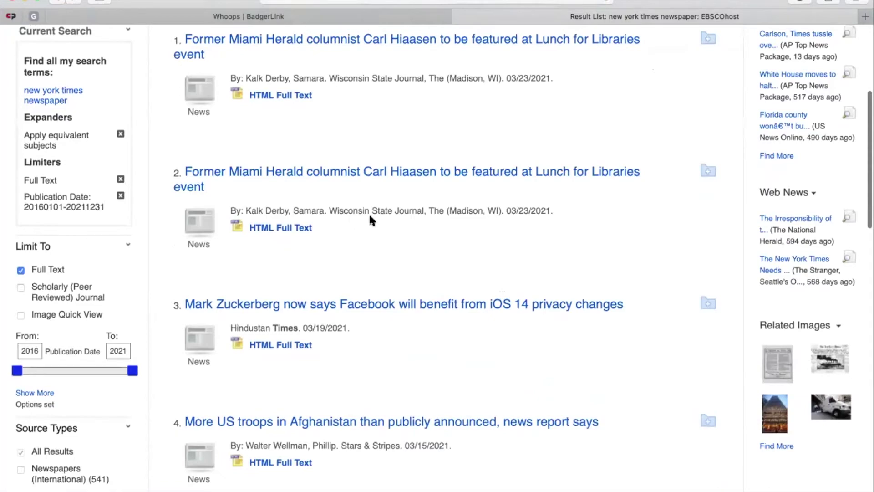
scroll(368, 220, "down", 5)
scroll(370, 221, "down", 8)
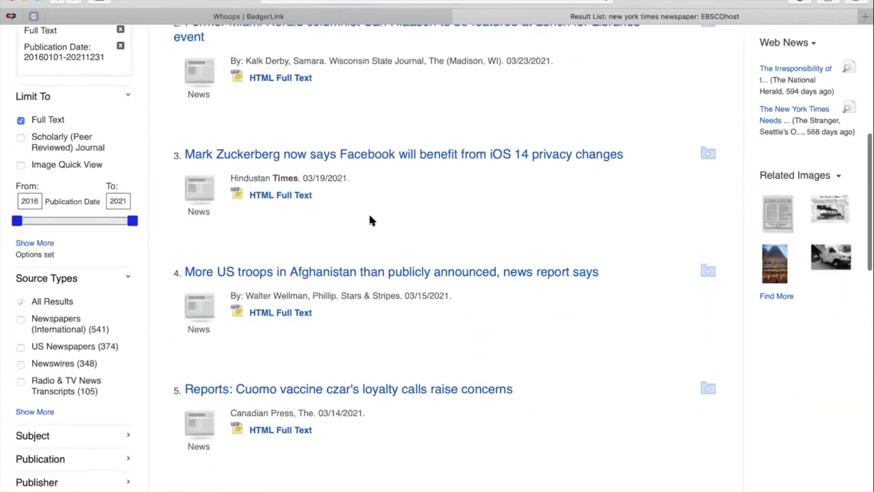
scroll(372, 222, "down", 7)
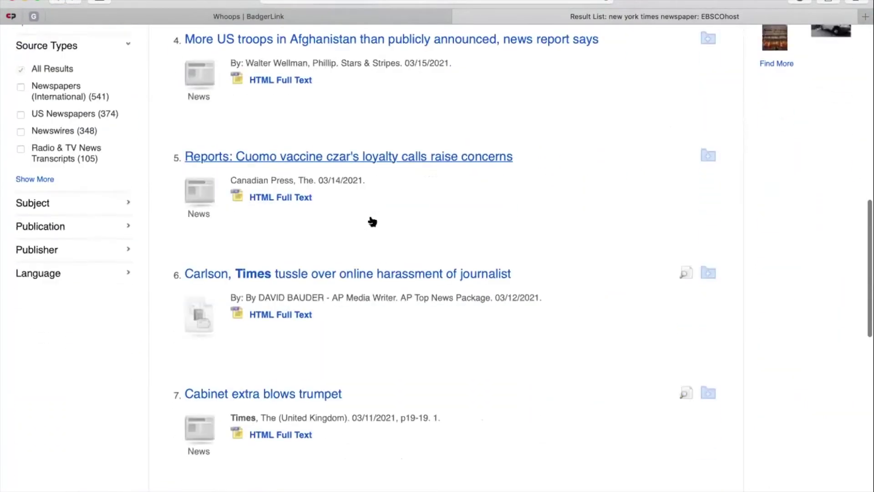
scroll(372, 221, "down", 6)
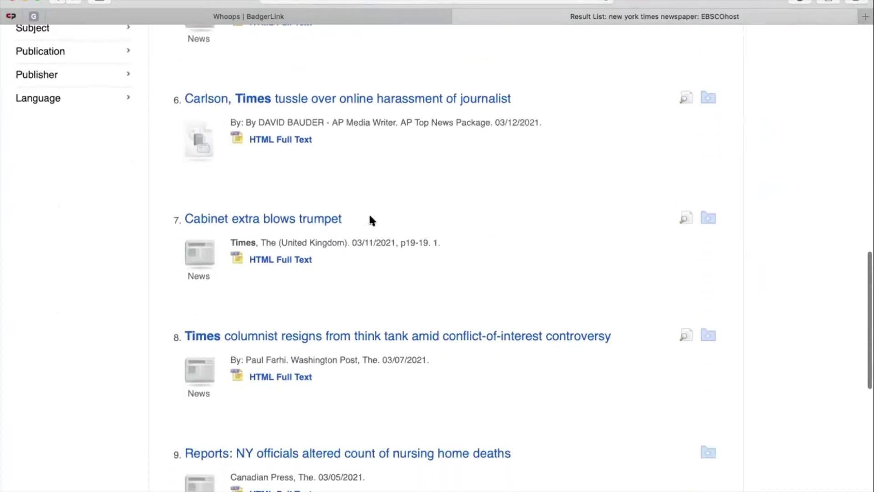
scroll(372, 221, "down", 5)
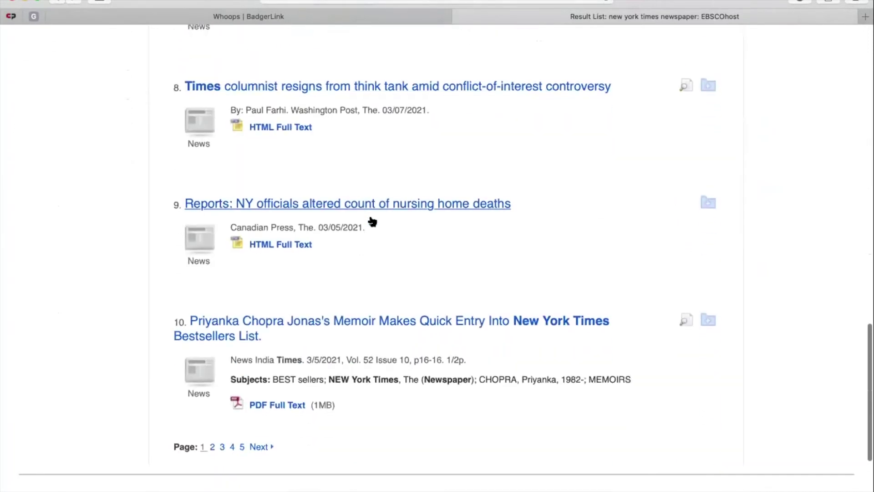
scroll(372, 222, "down", 1)
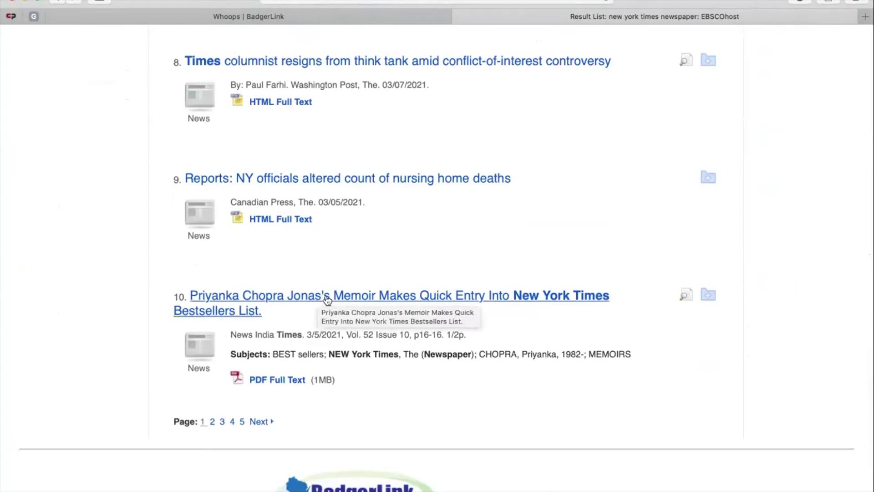
left_click(212, 421)
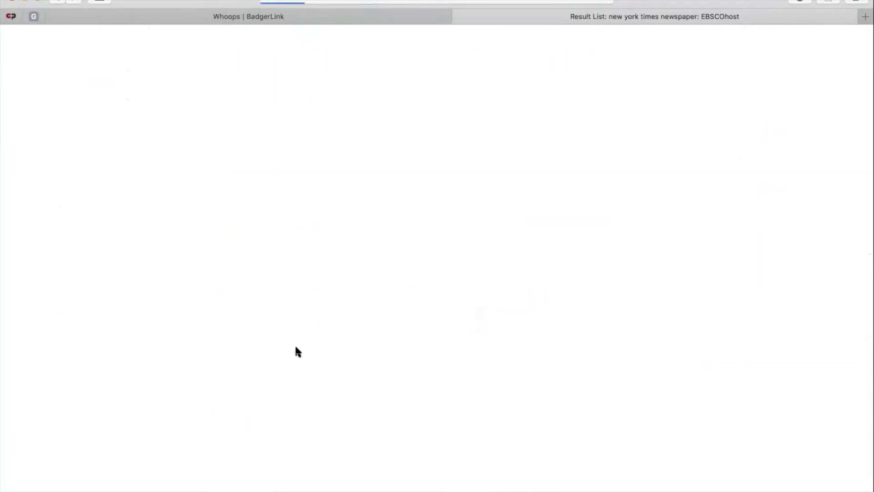
scroll(371, 322, "down", 5)
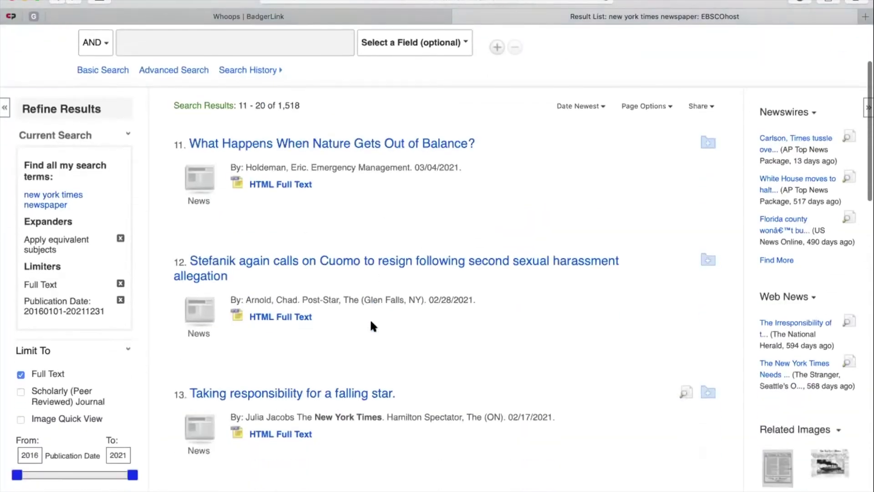
scroll(371, 324, "down", 2)
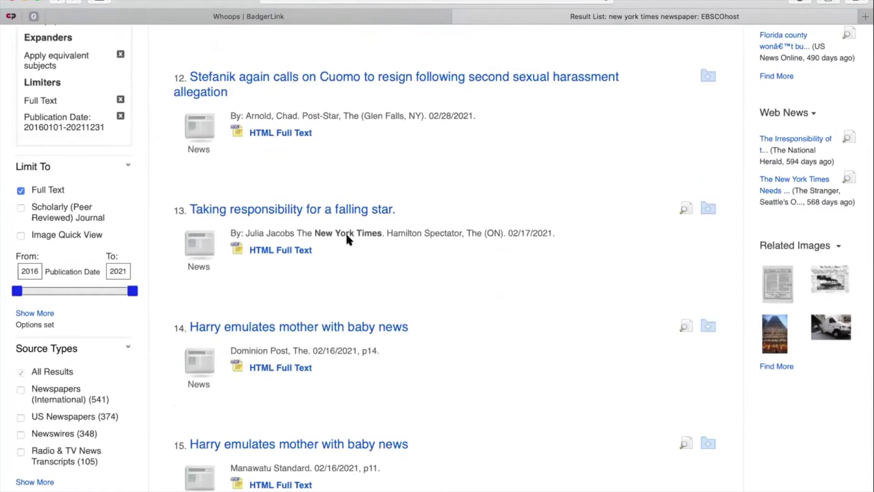
scroll(346, 237, "down", 2)
scroll(349, 240, "down", 10)
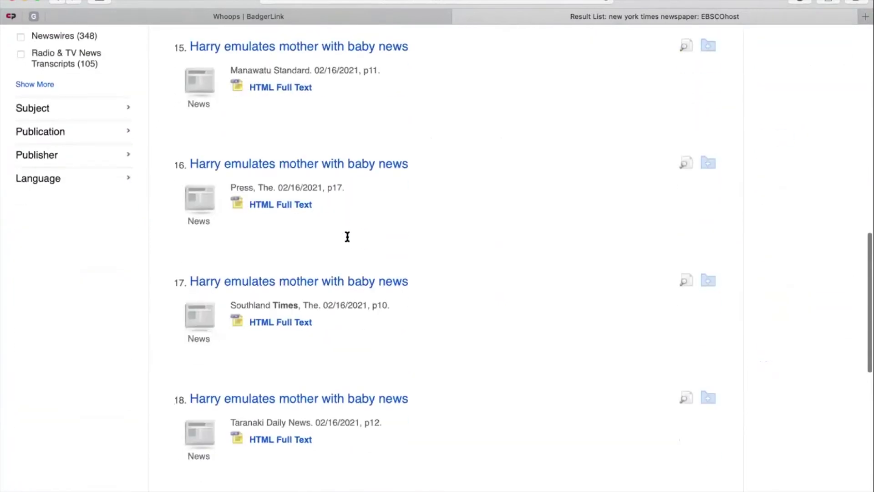
scroll(349, 241, "down", 5)
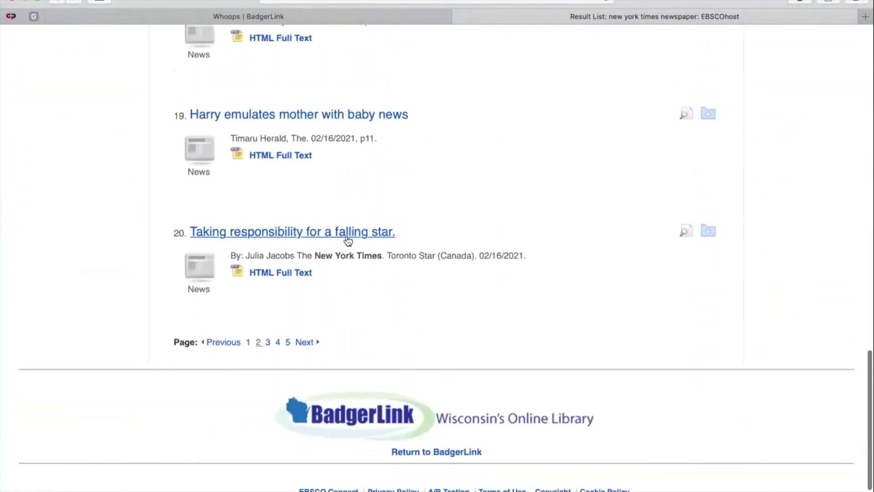
left_click(270, 312)
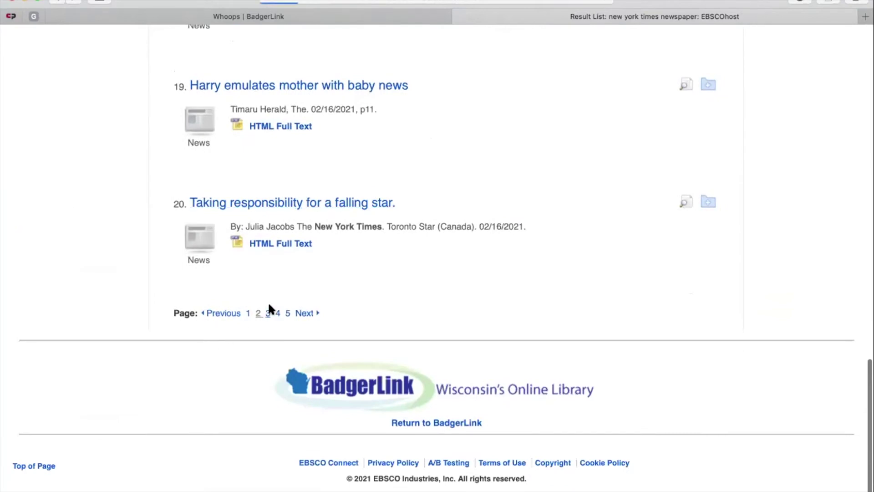
scroll(482, 215, "down", 5)
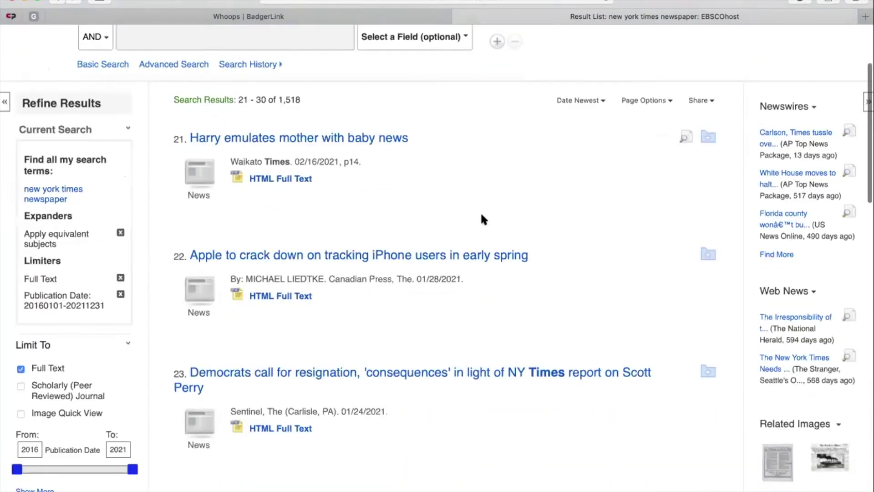
scroll(482, 217, "down", 7)
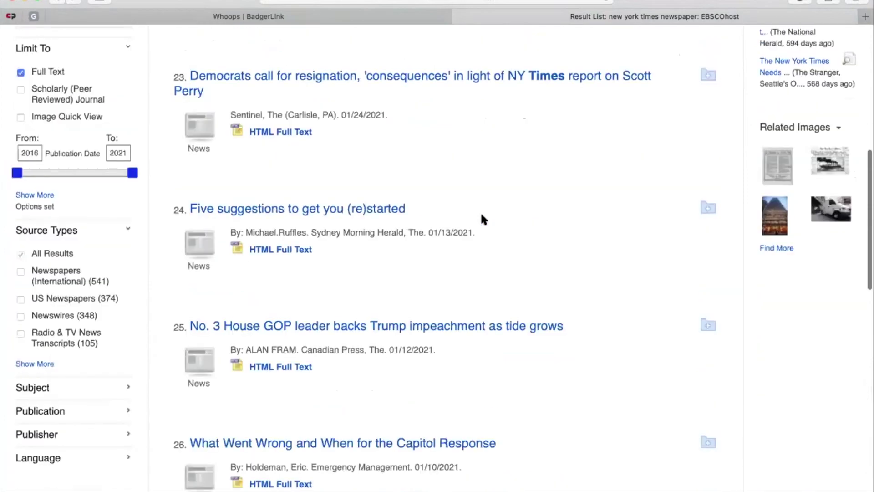
scroll(481, 217, "down", 6)
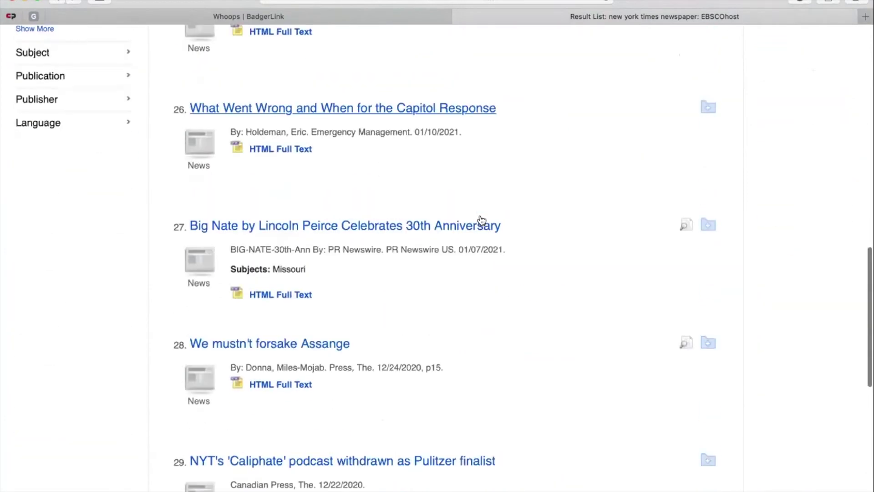
scroll(482, 216, "down", 1)
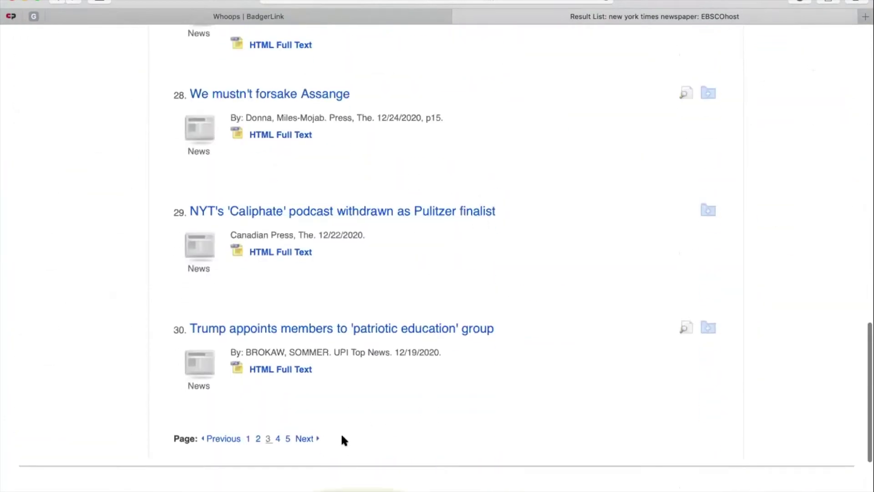
left_click(277, 438)
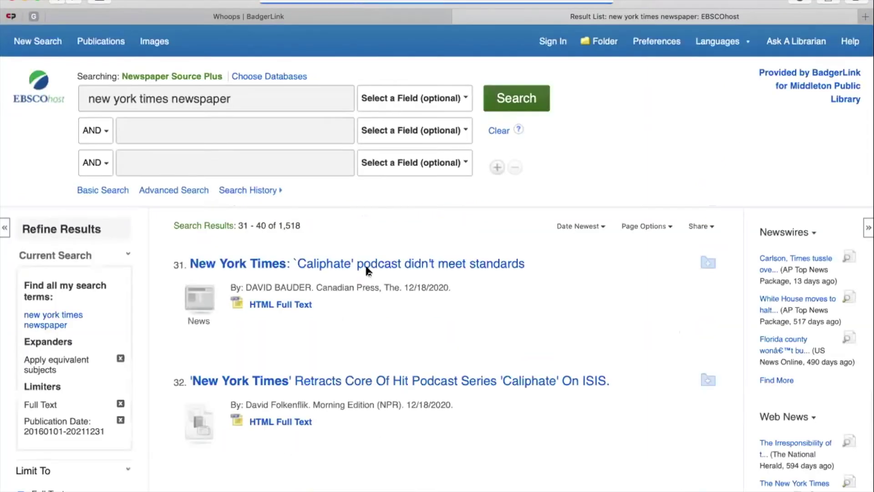
scroll(359, 304, "down", 8)
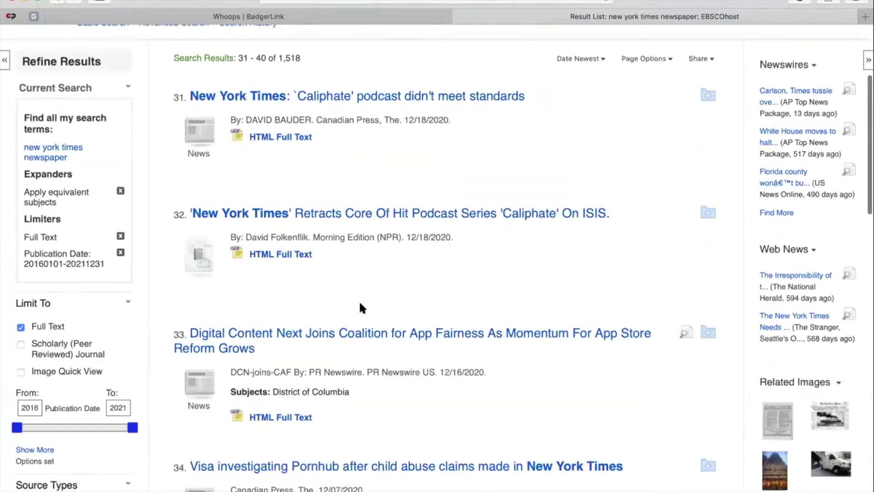
scroll(359, 303, "down", 1)
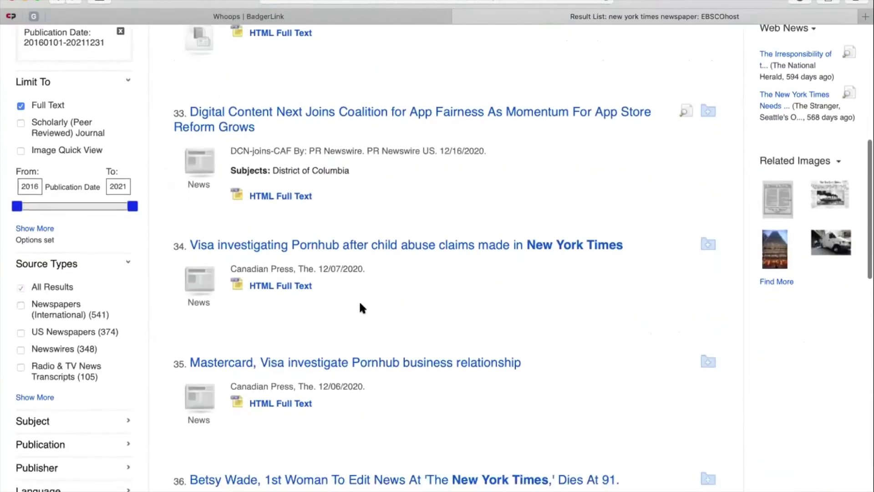
scroll(360, 303, "down", 2)
scroll(360, 304, "up", 4)
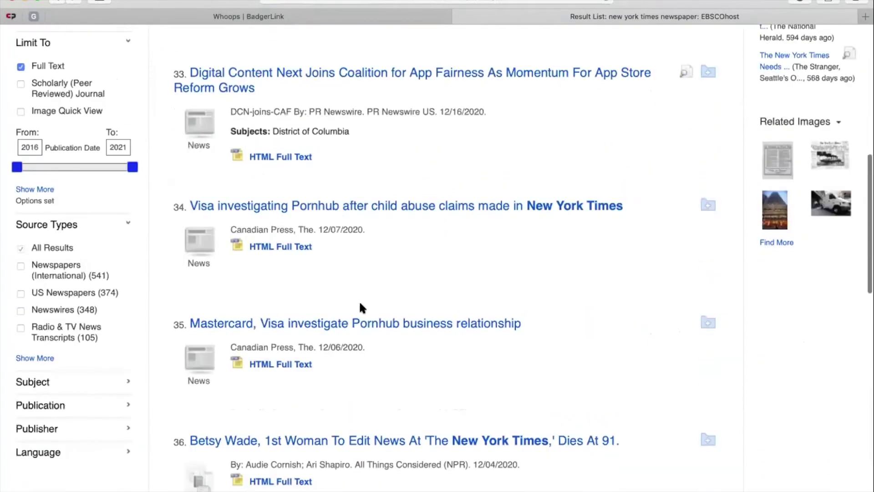
scroll(360, 304, "up", 1)
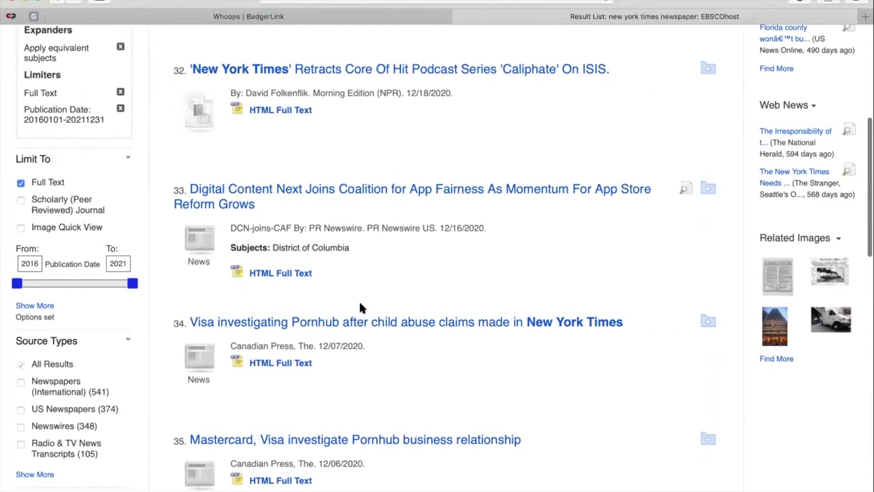
scroll(96, 227, "down", 6)
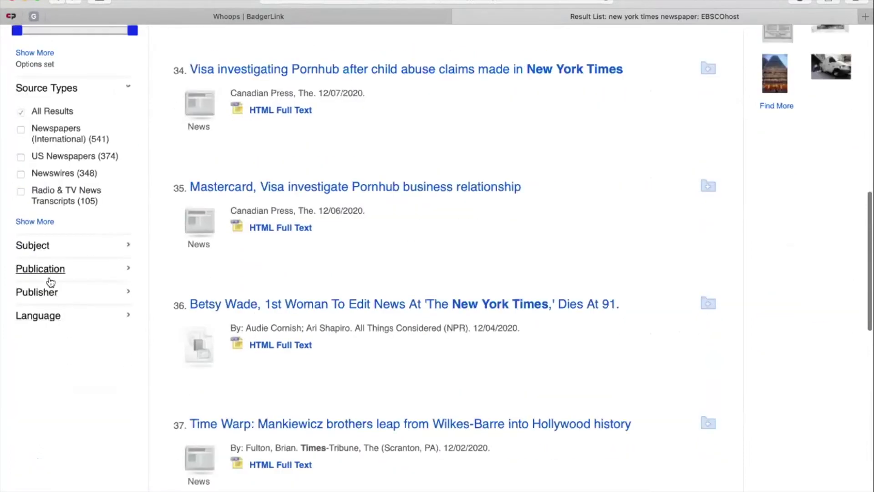
Step: Expand the Publisher facet and view the full publisher list, then cancel without filtering
left_click(49, 291)
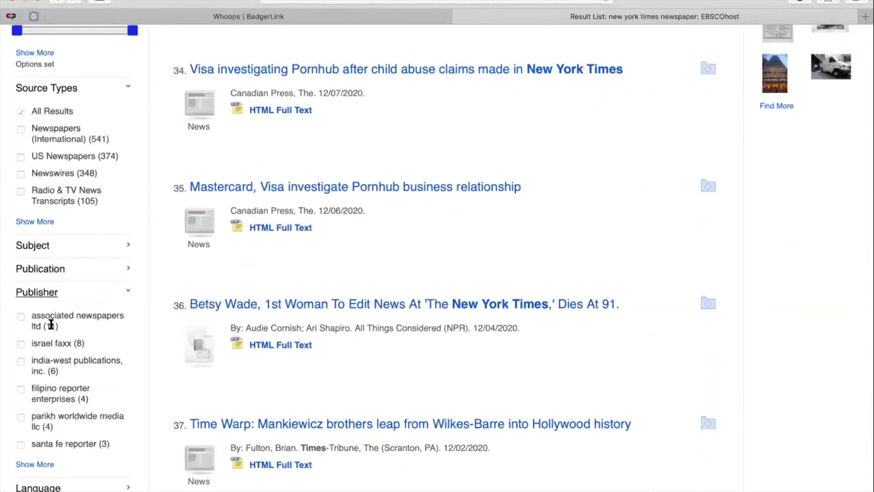
scroll(35, 364, "down", 3)
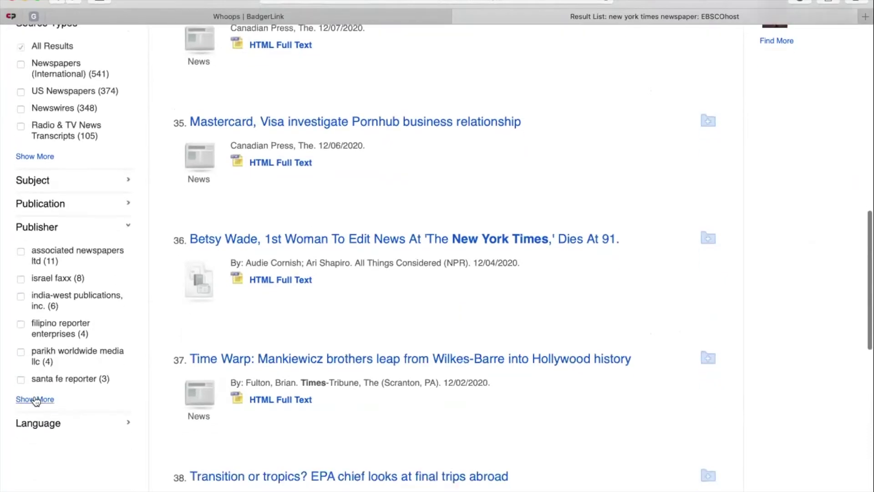
left_click(35, 399)
scroll(356, 234, "down", 1)
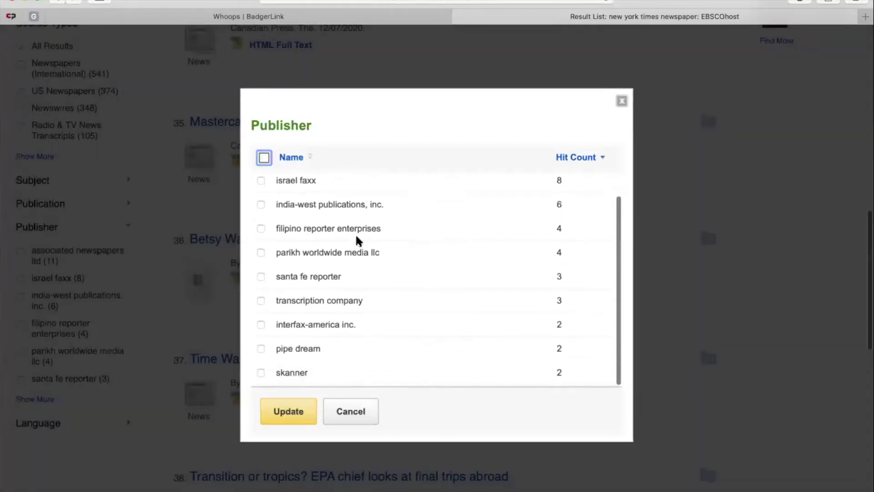
scroll(356, 236, "up", 1)
scroll(320, 354, "up", 1)
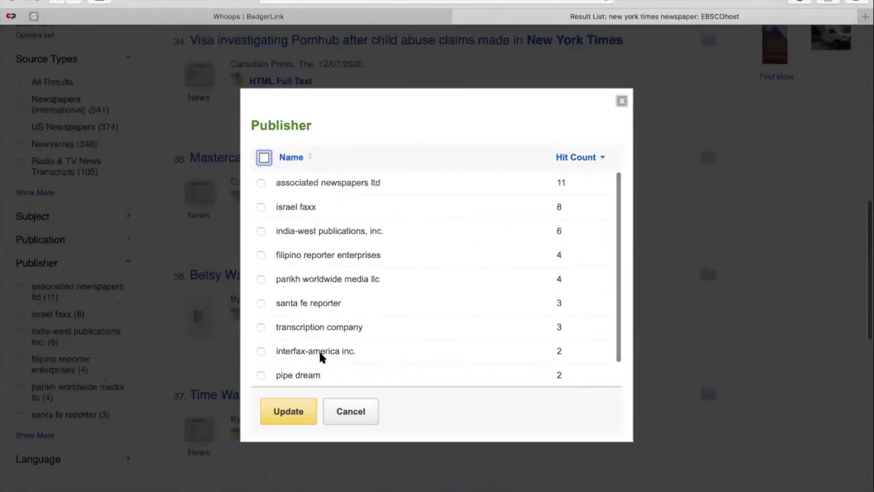
left_click(354, 412)
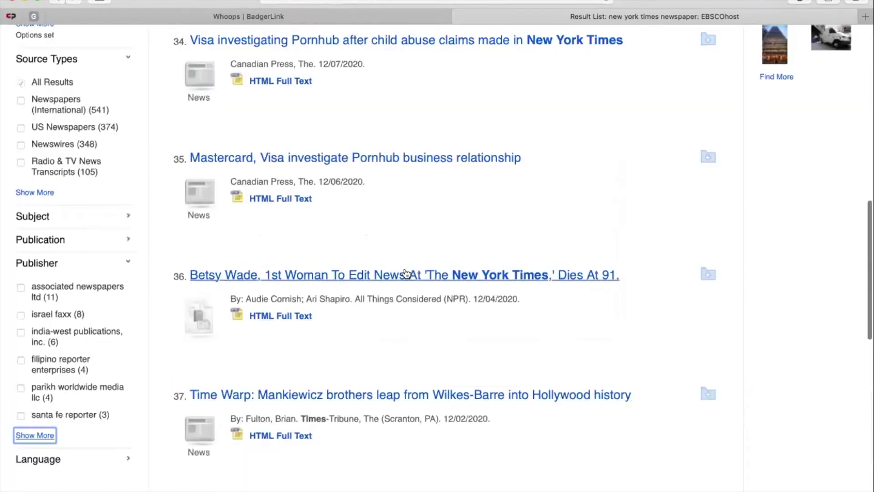
scroll(406, 272, "down", 1)
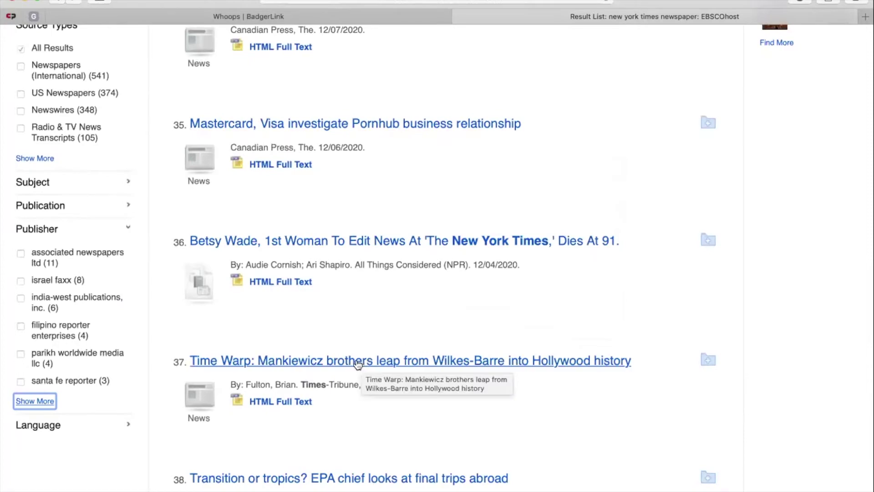
scroll(358, 364, "up", 15)
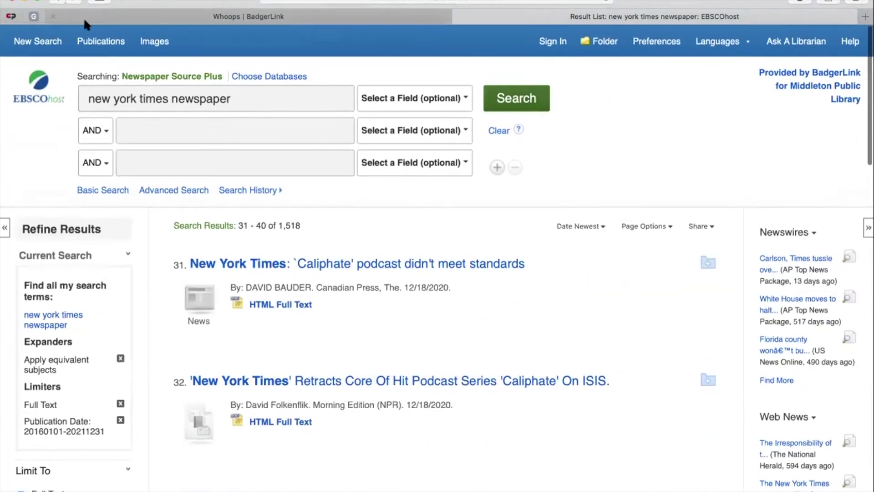
Step: Start a new search and browse Publications to the second page of N titles
left_click(21, 43)
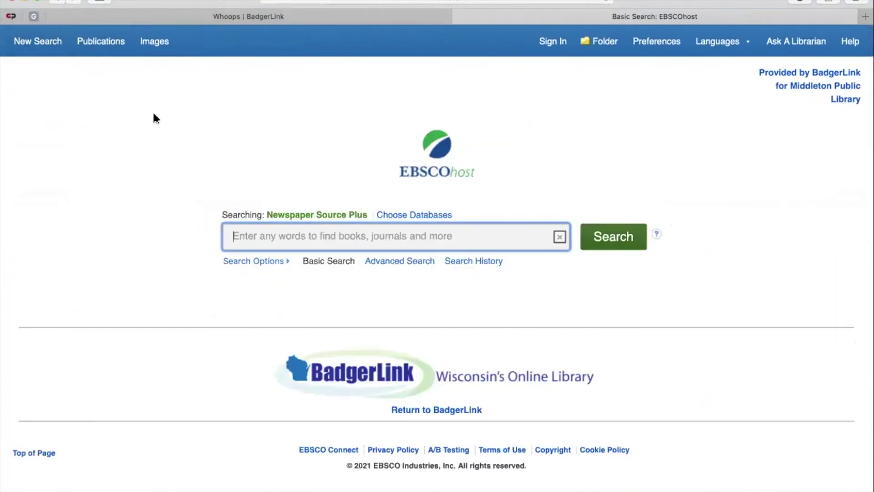
left_click(96, 41)
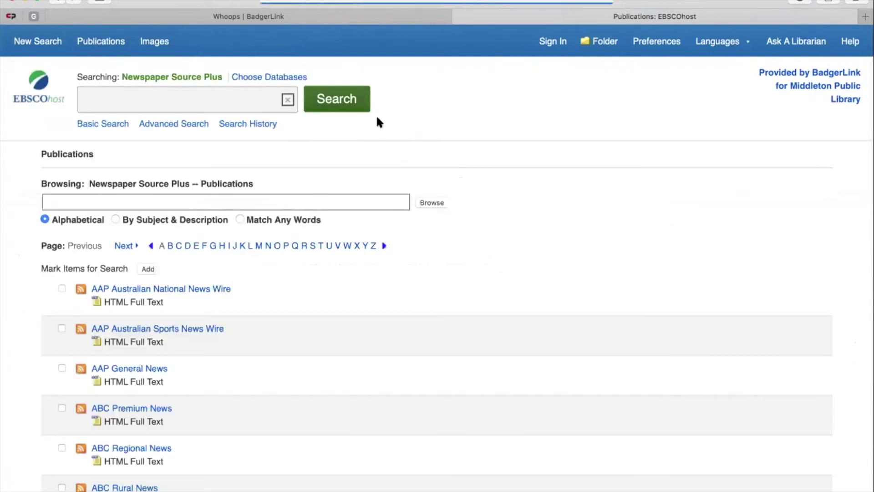
scroll(279, 222, "down", 10)
scroll(279, 219, "up", 10)
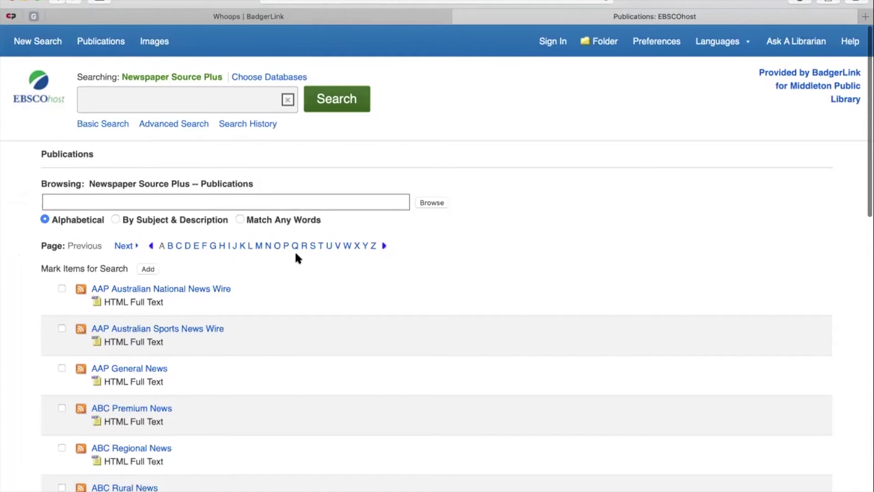
left_click(268, 246)
scroll(227, 385, "down", 5)
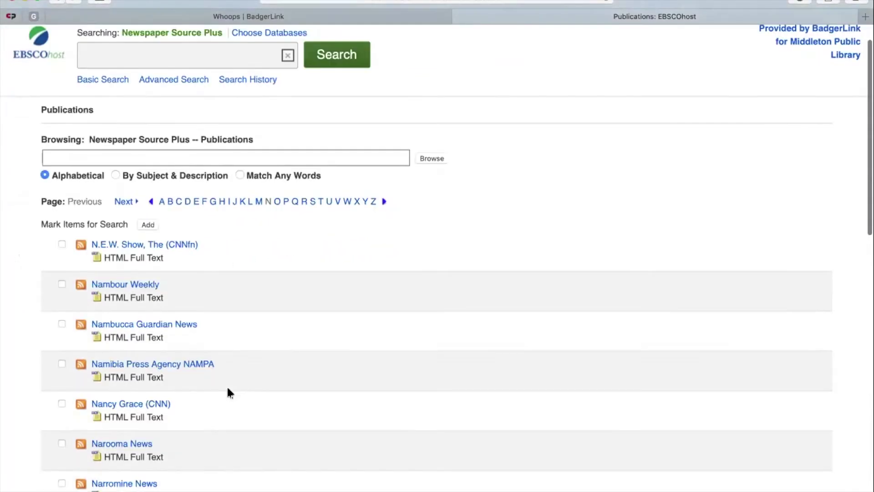
scroll(227, 391, "down", 8)
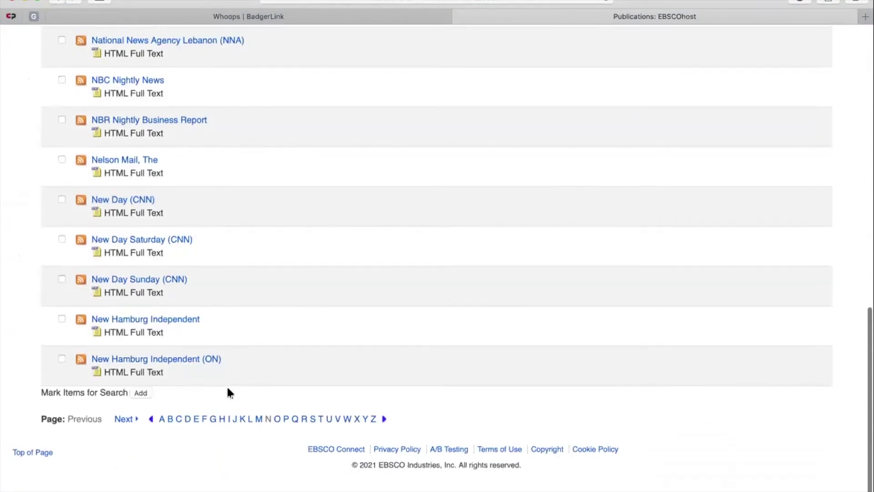
left_click(123, 419)
Step: Open the New York Times and choose Mar 2021's Vol. 170 Issue 59006 – 3/23/2021
scroll(163, 320, "down", 3)
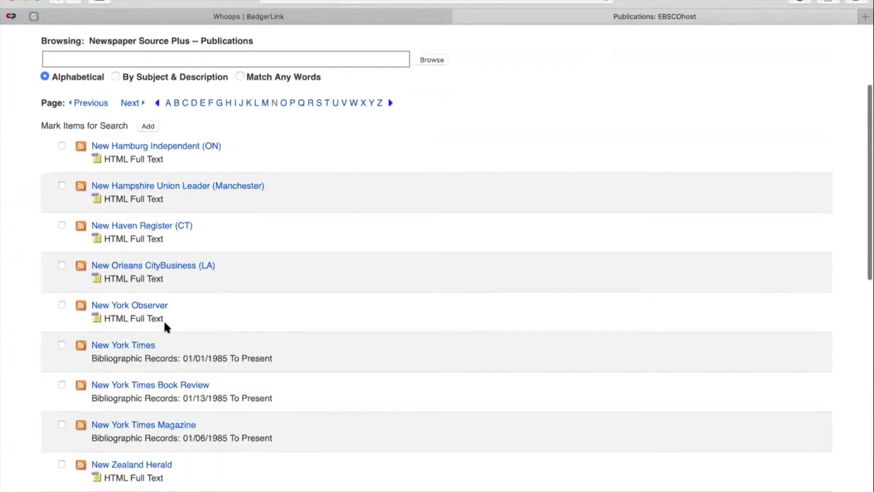
left_click(130, 346)
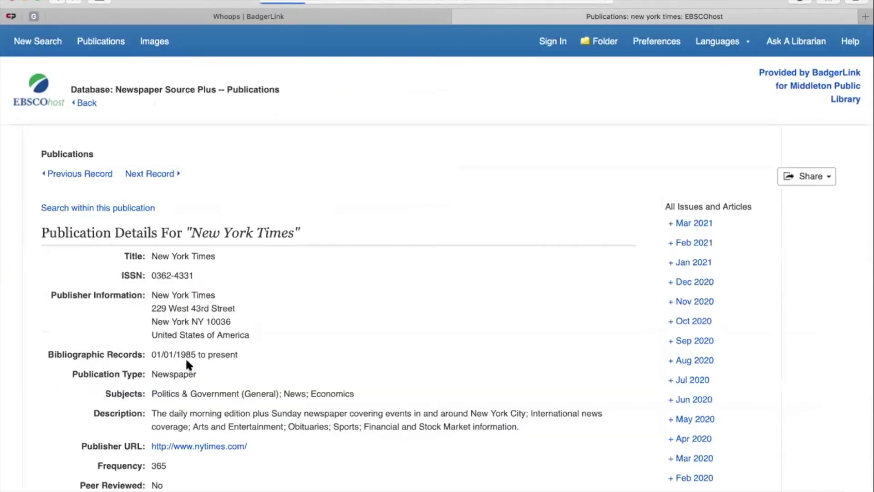
scroll(279, 307, "down", 3)
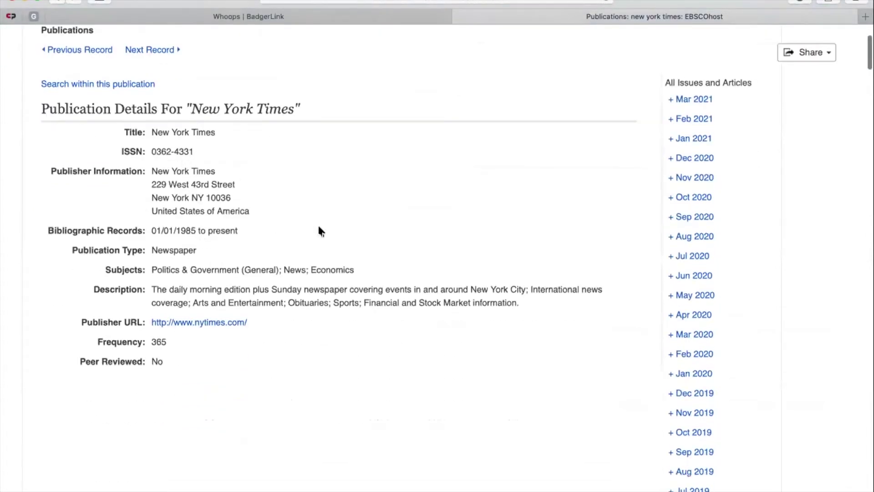
left_click(693, 99)
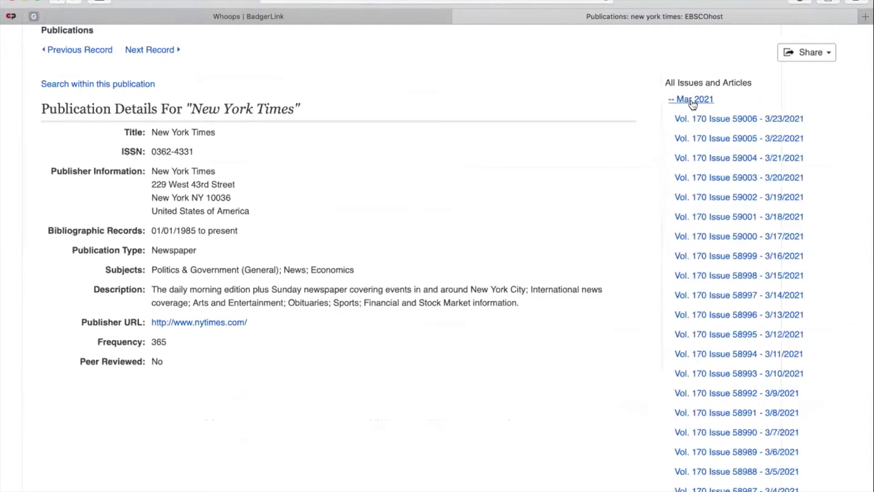
left_click(708, 118)
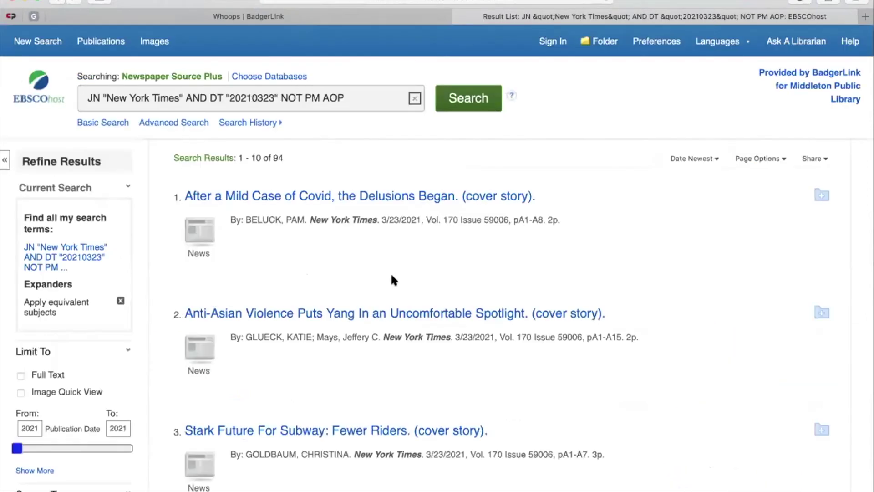
Step: Scroll through the 94 articles of the 3/23/2021 issue and back to the top
scroll(393, 279, "down", 20)
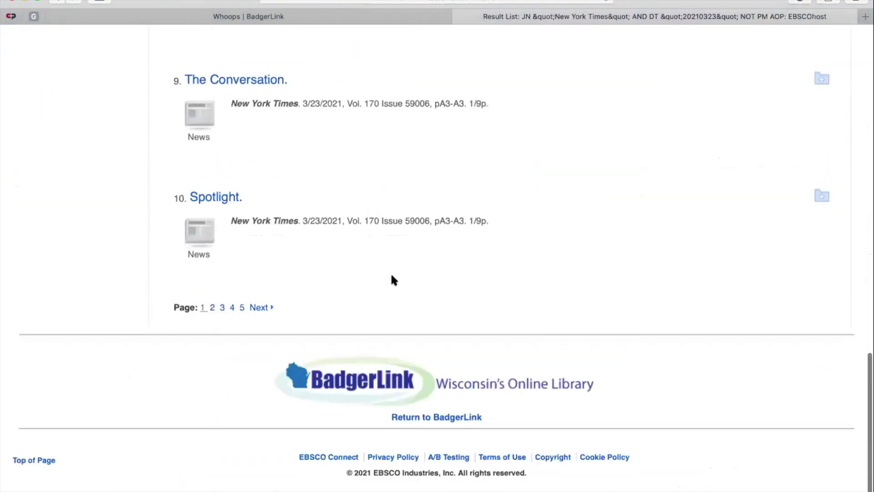
scroll(393, 277, "up", 15)
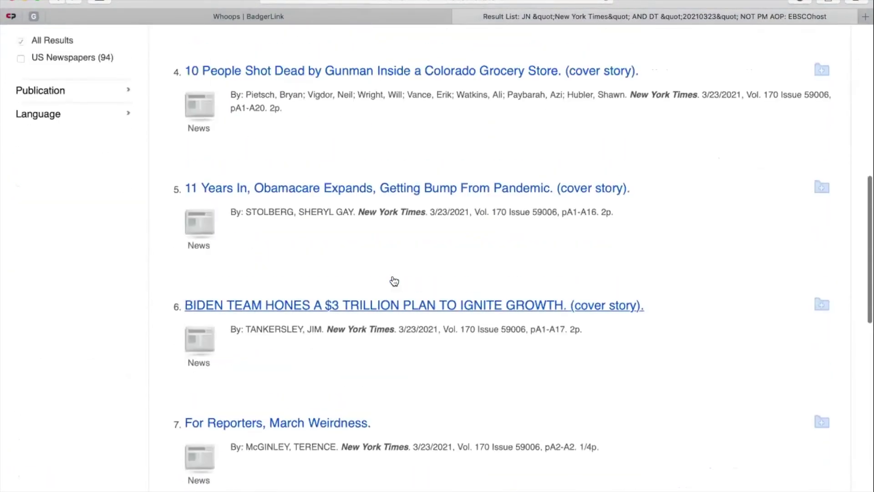
scroll(393, 276, "up", 5)
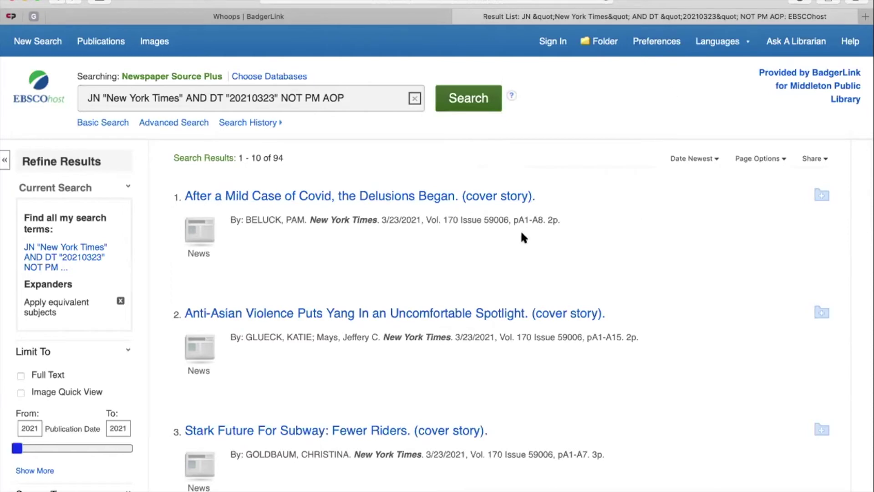
scroll(499, 219, "down", 1)
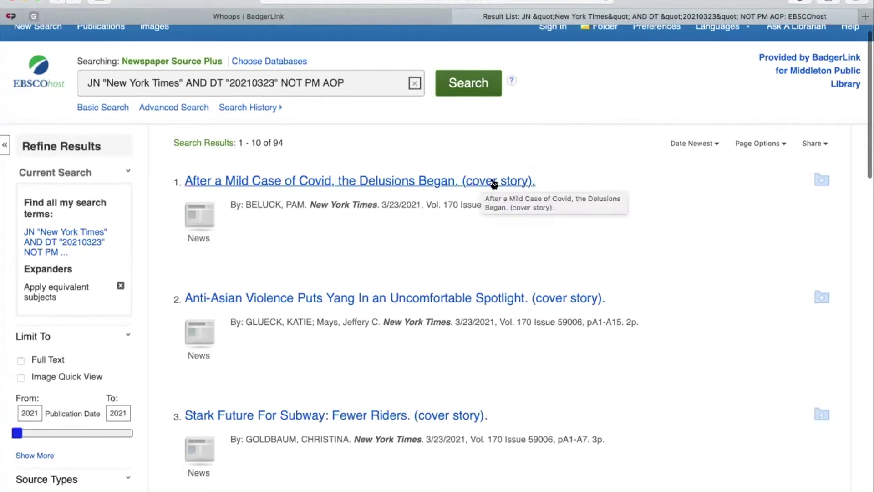
Step: Open the Covid delusions cover story record, then go back and limit the results to full text
left_click(309, 181)
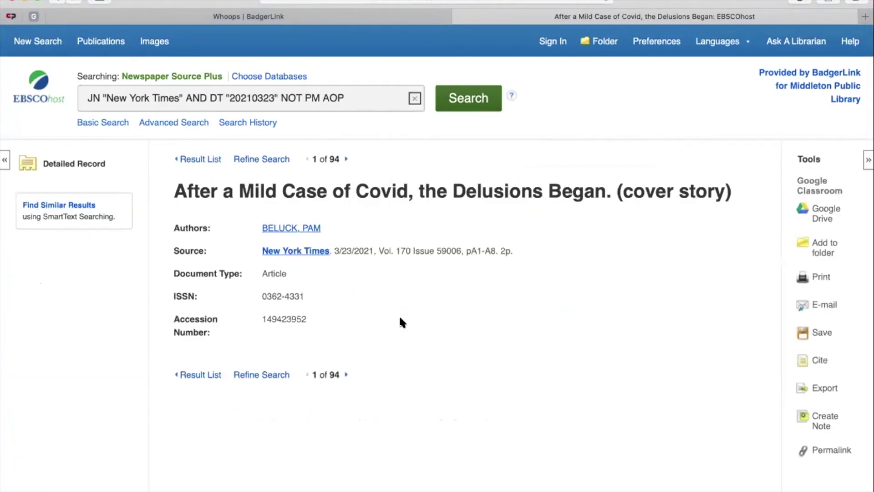
scroll(492, 316, "down", 5)
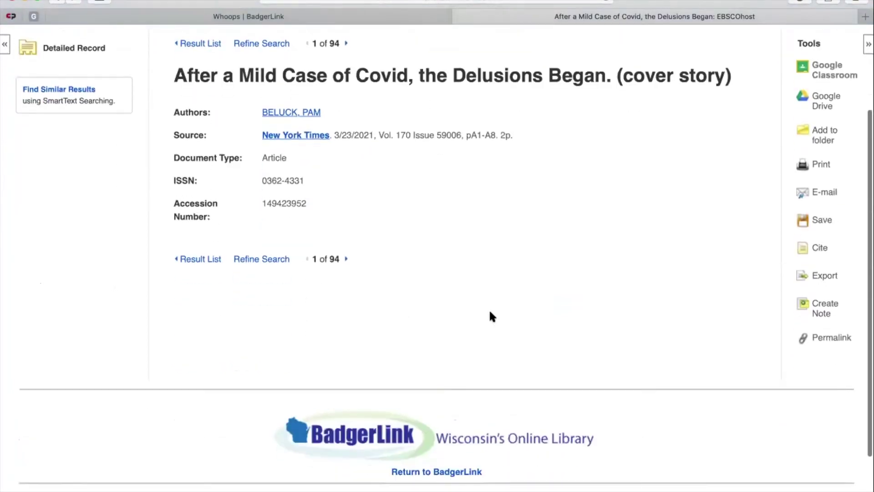
scroll(492, 317, "up", 5)
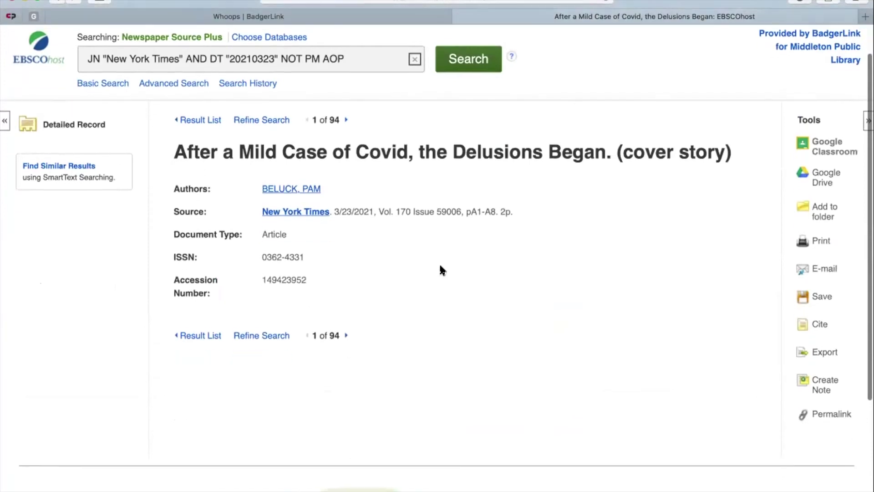
scroll(439, 268, "up", 1)
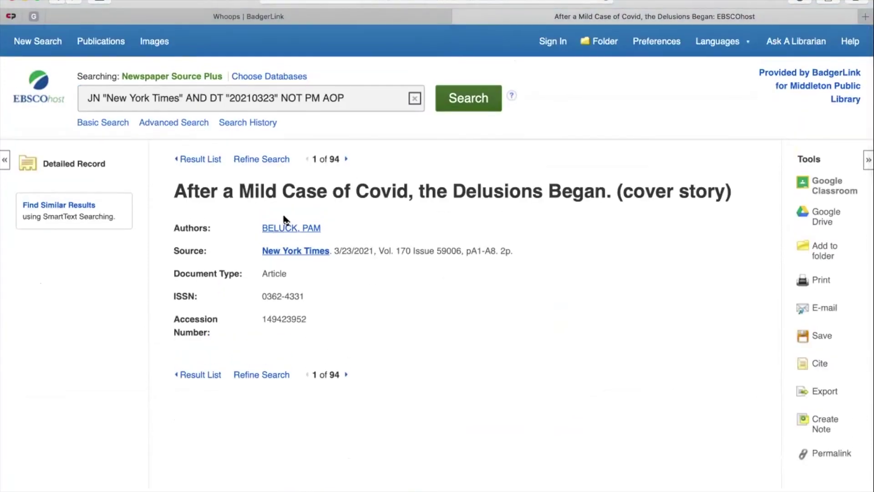
scroll(258, 337, "down", 5)
scroll(256, 336, "up", 5)
left_click(56, 1)
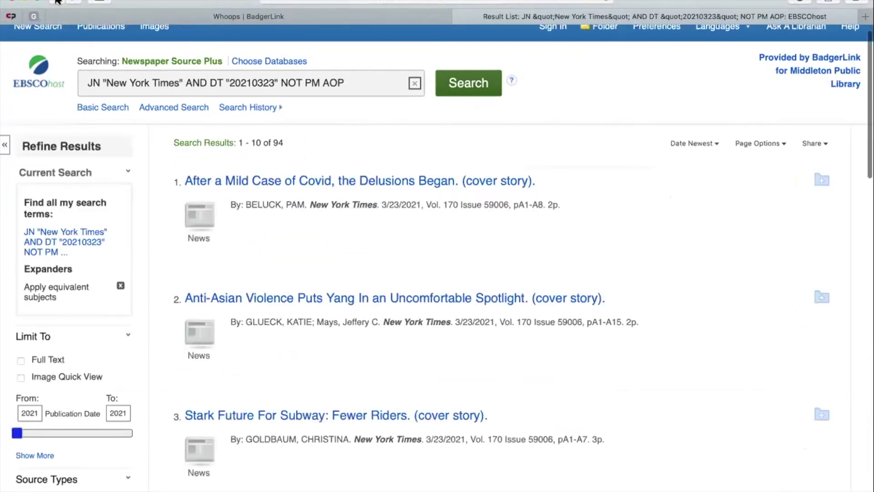
left_click(21, 359)
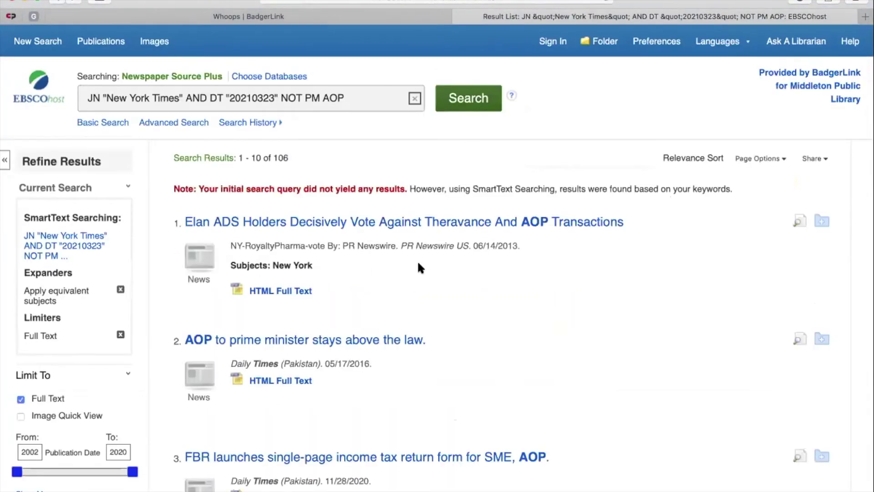
Step: Remove the Full Text limit from the results
scroll(417, 267, "down", 15)
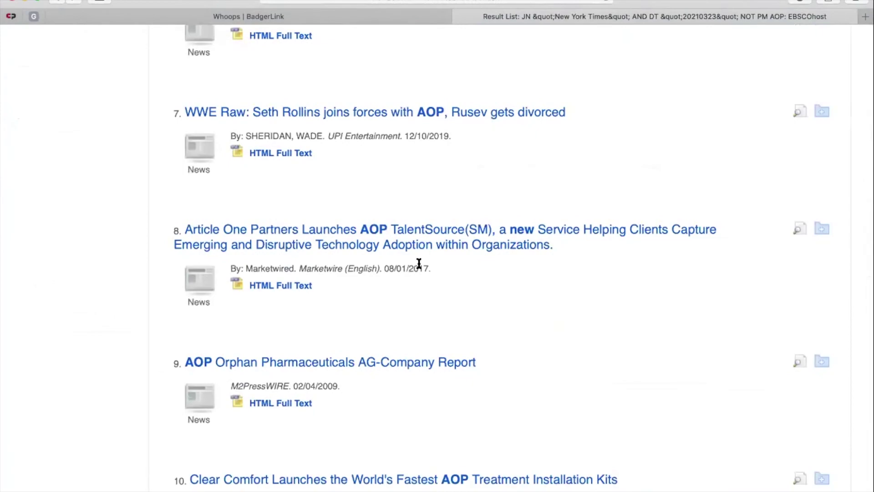
scroll(419, 264, "up", 15)
scroll(419, 267, "up", 6)
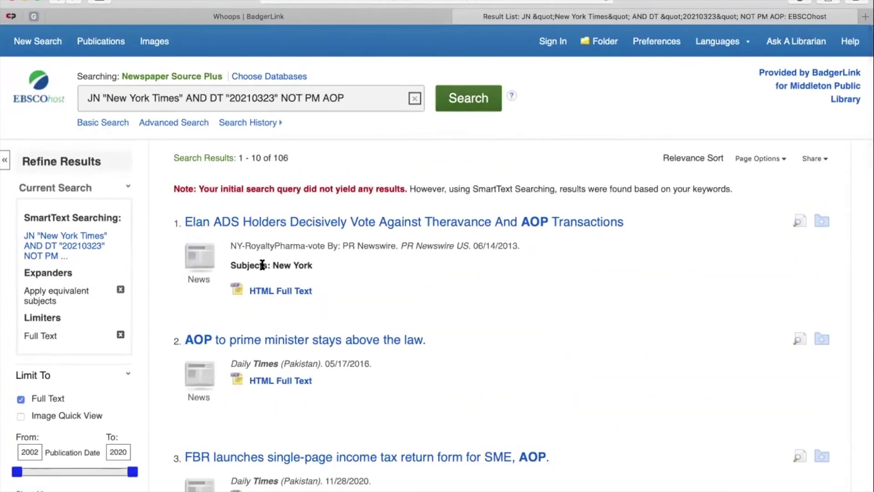
scroll(287, 228, "down", 15)
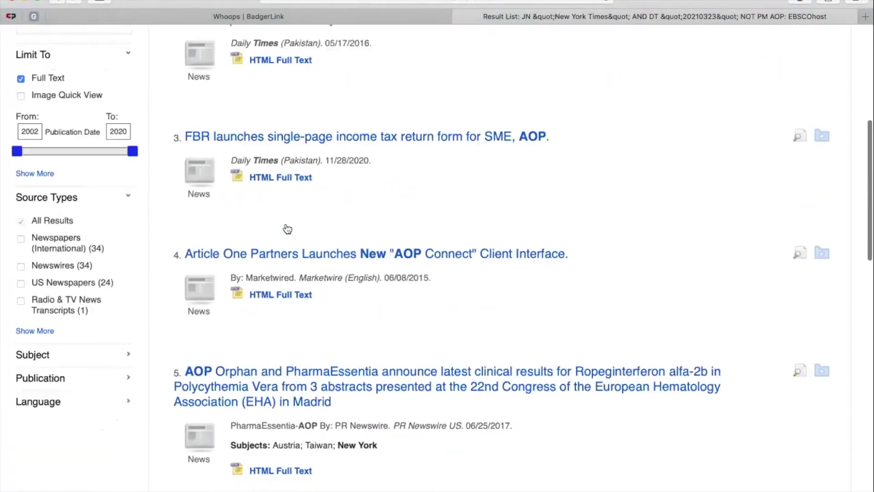
scroll(286, 228, "down", 7)
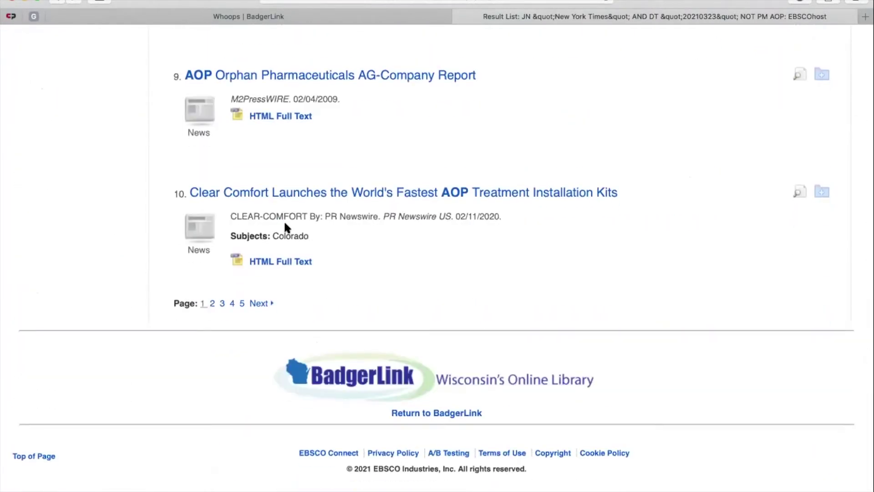
scroll(285, 226, "up", 15)
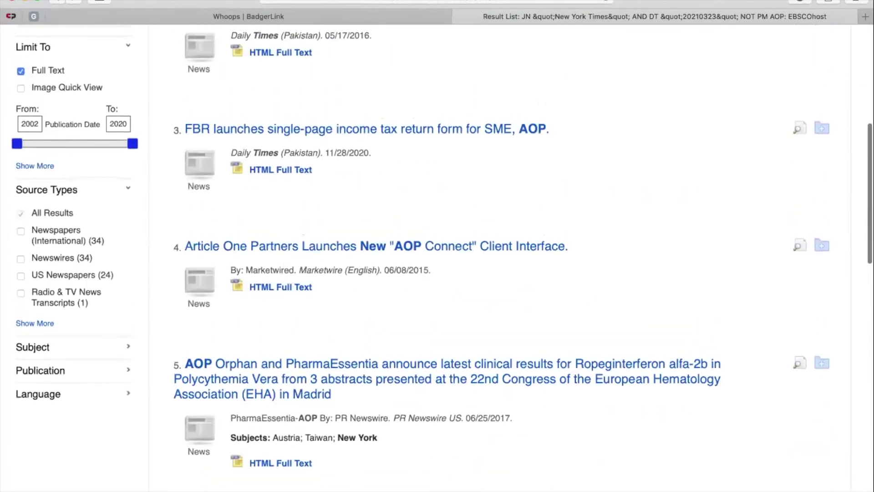
left_click(20, 71)
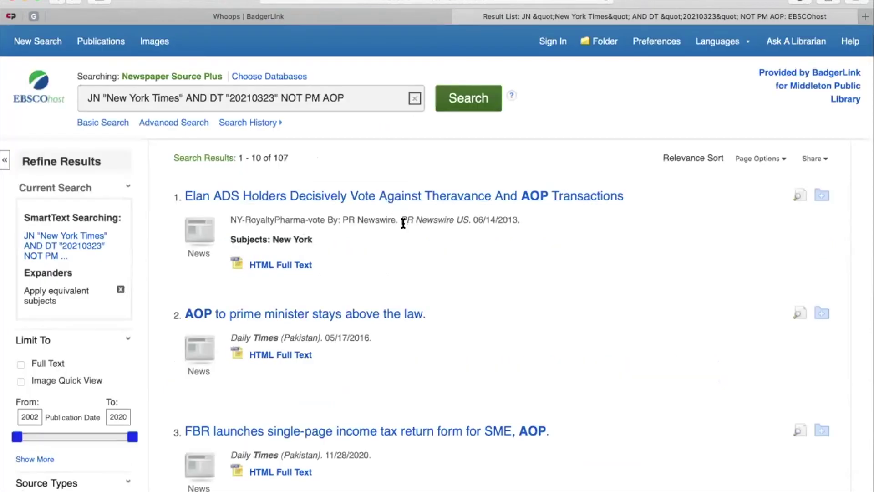
Step: Go back twice to reach the New York Times Publication Details page
scroll(340, 168, "down", 3)
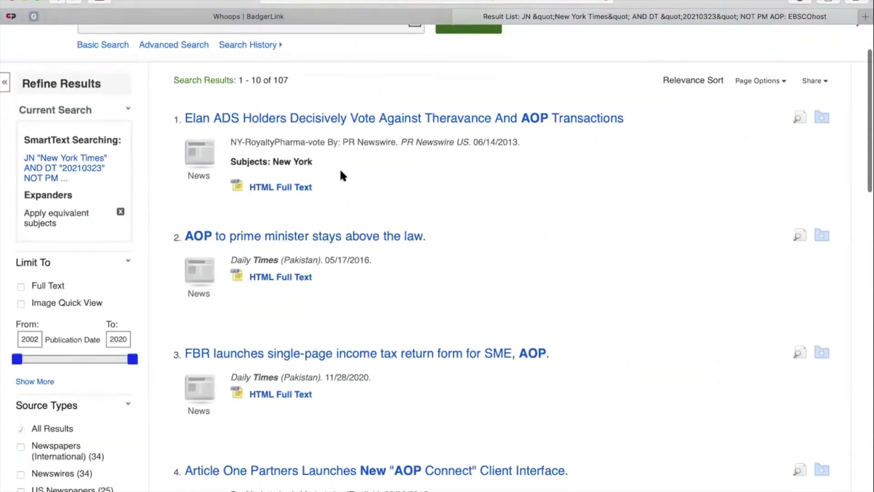
scroll(340, 171, "up", 3)
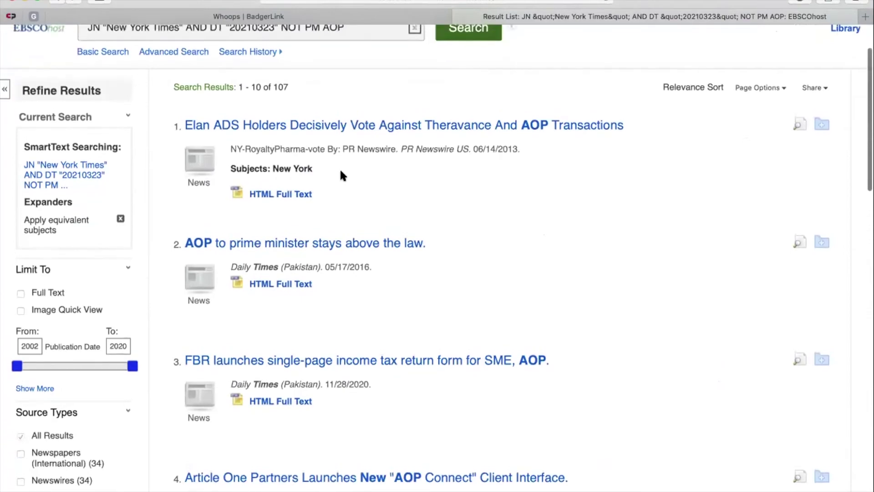
scroll(325, 203, "down", 10)
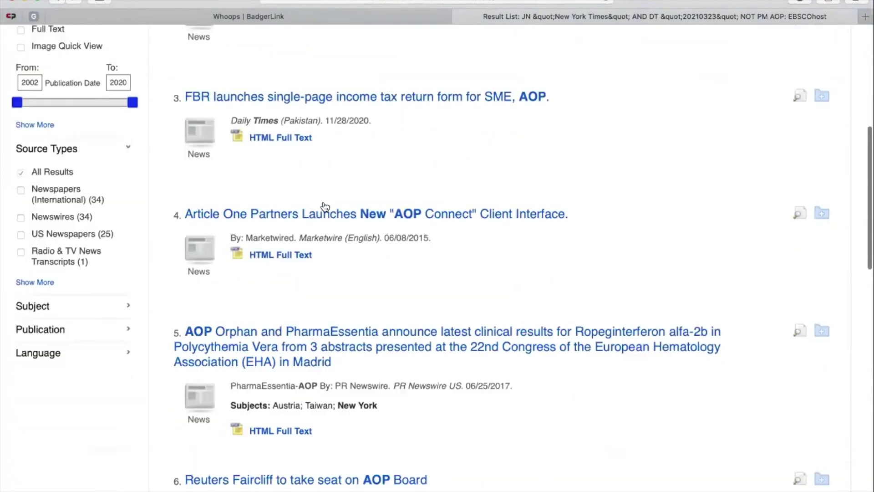
scroll(322, 205, "down", 6)
scroll(322, 205, "up", 15)
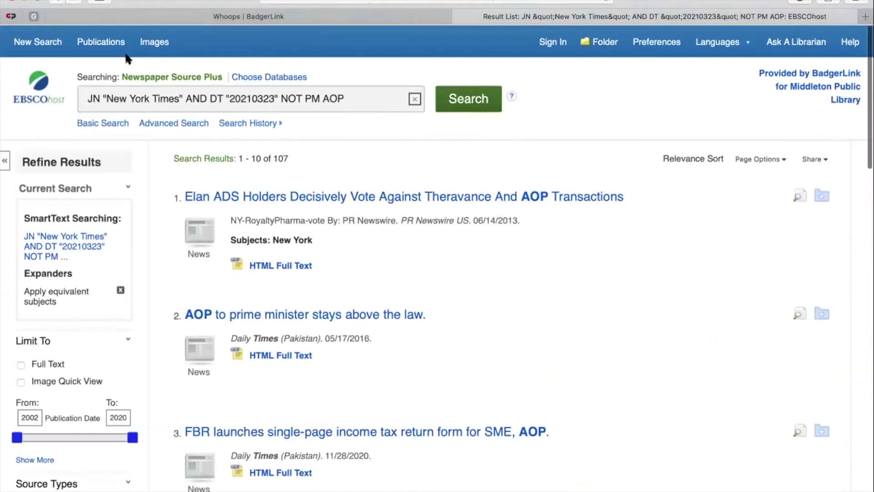
left_click(58, 2)
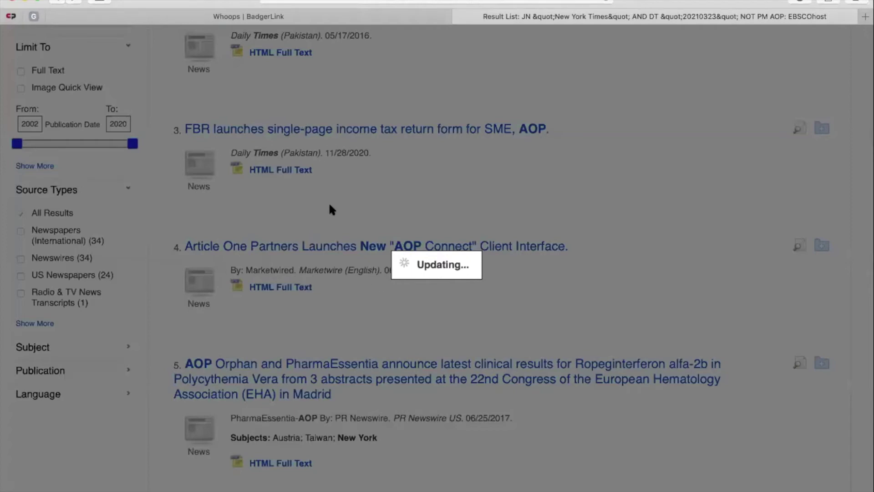
scroll(328, 207, "up", 7)
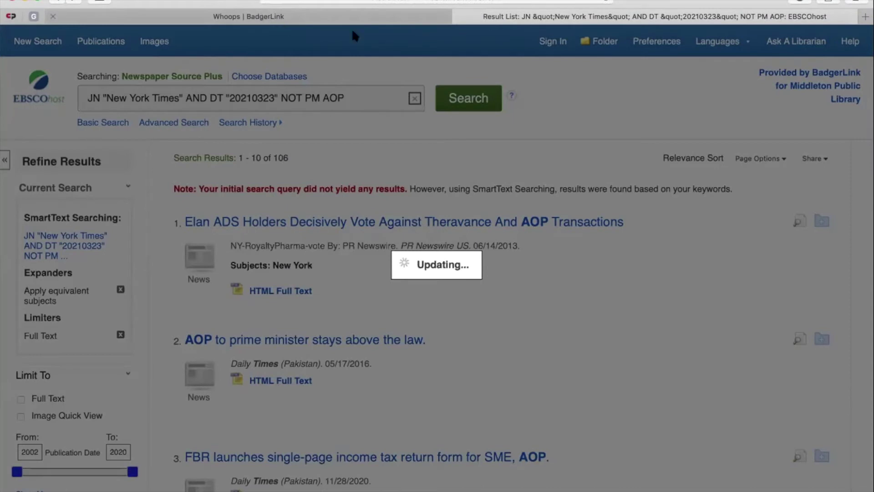
scroll(435, 198, "down", 3)
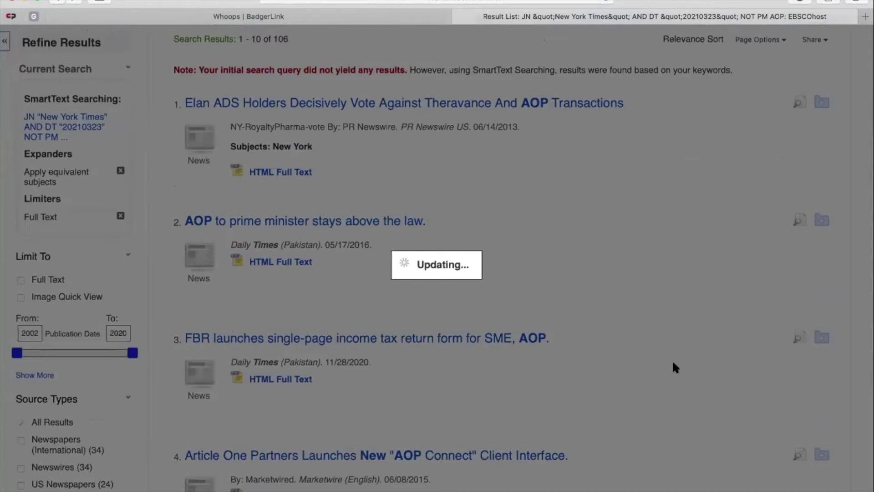
scroll(272, 283, "up", 3)
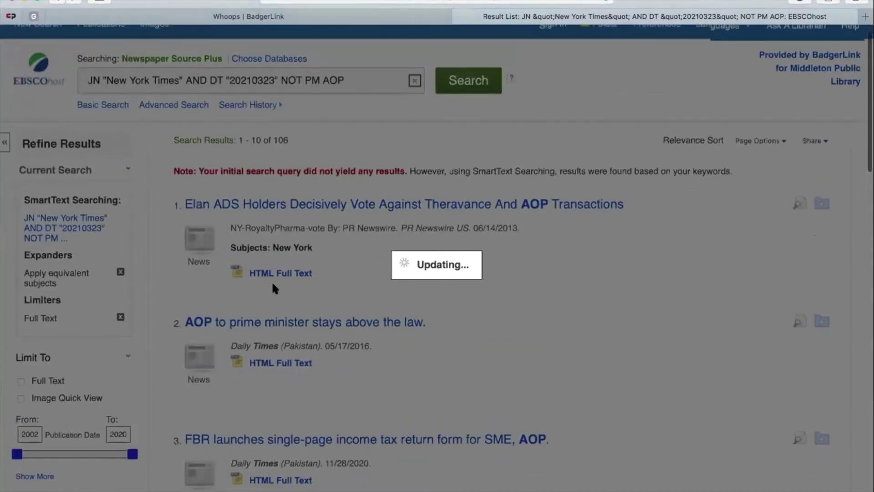
scroll(272, 280, "up", 1)
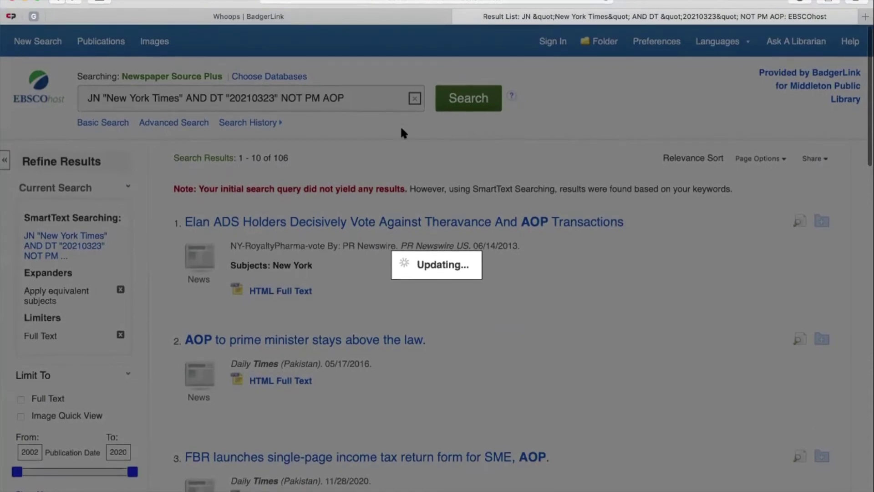
left_click(55, 2)
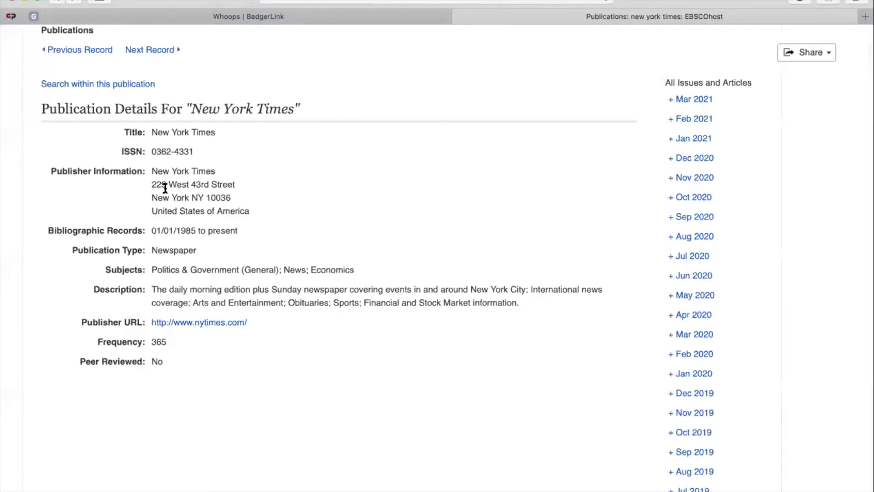
Step: List and scroll through the articles of the Mar 2021 Vol. 170 Issue 59006 – 3/23/2021 issue
left_click(703, 99)
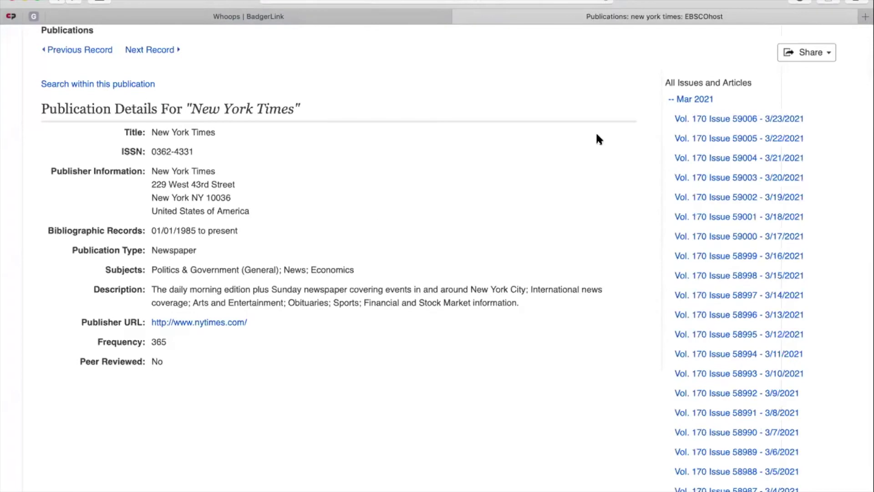
left_click(742, 120)
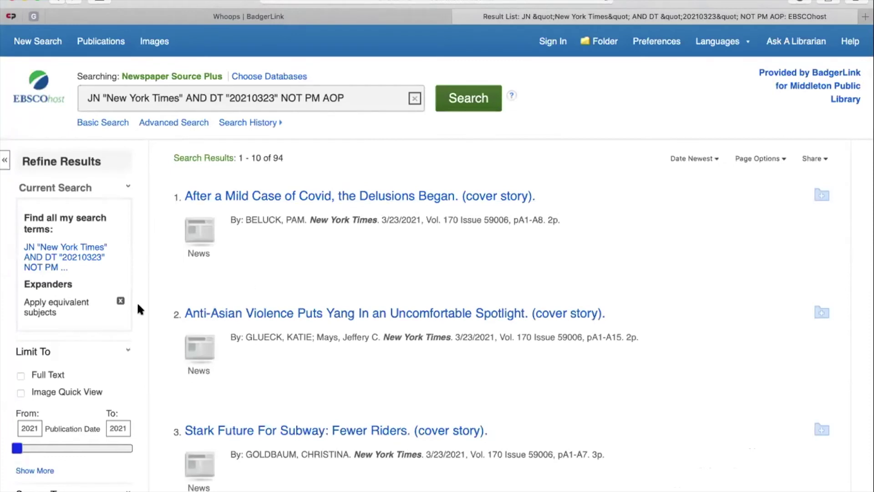
scroll(300, 309, "down", 5)
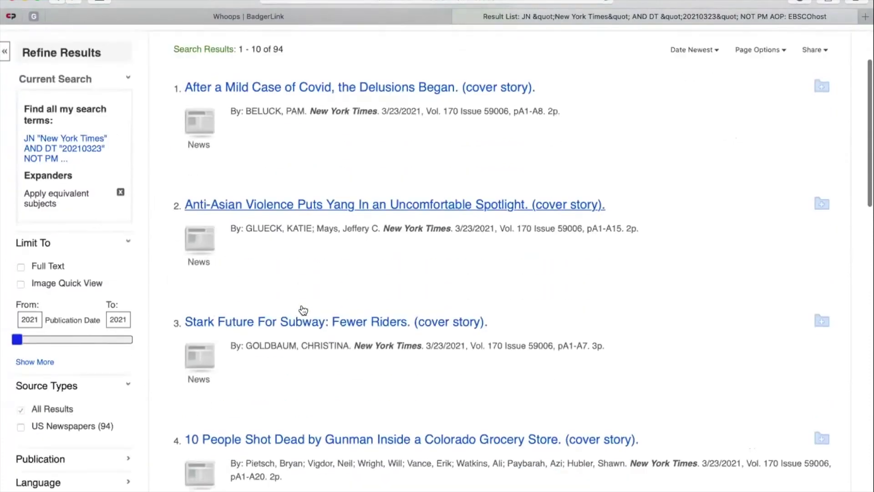
scroll(301, 310, "down", 20)
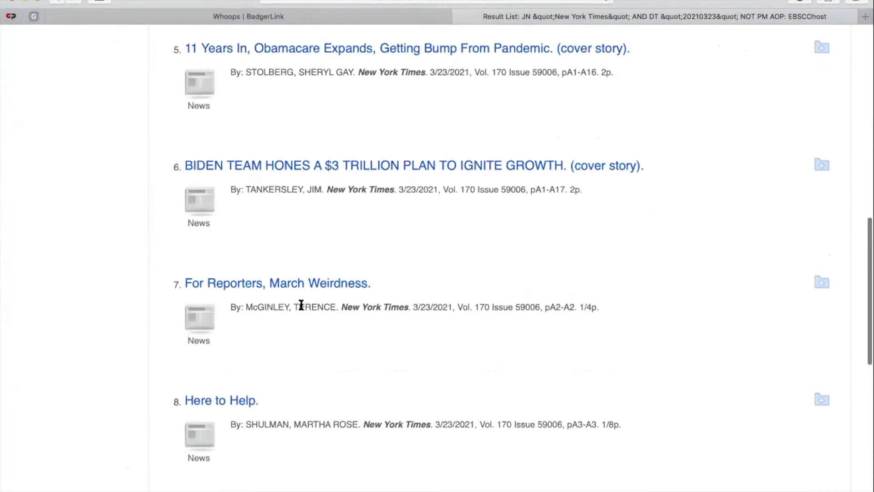
scroll(301, 305, "down", 5)
scroll(301, 305, "up", 20)
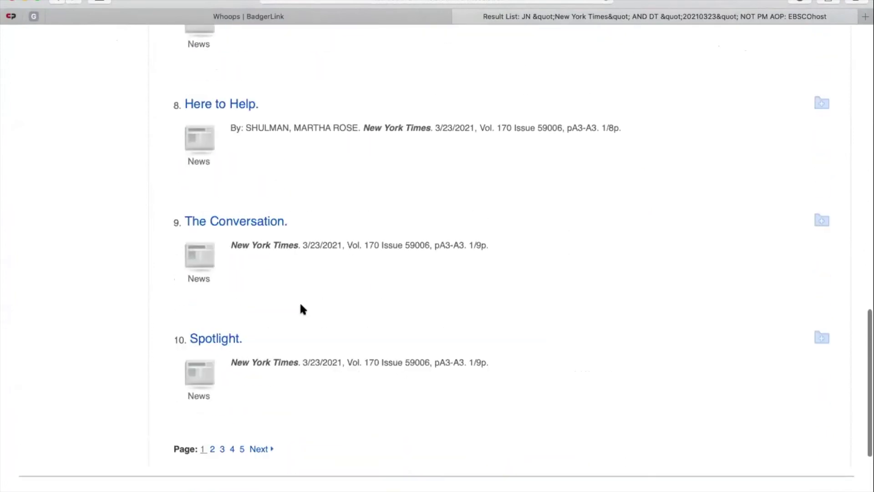
scroll(300, 309, "up", 15)
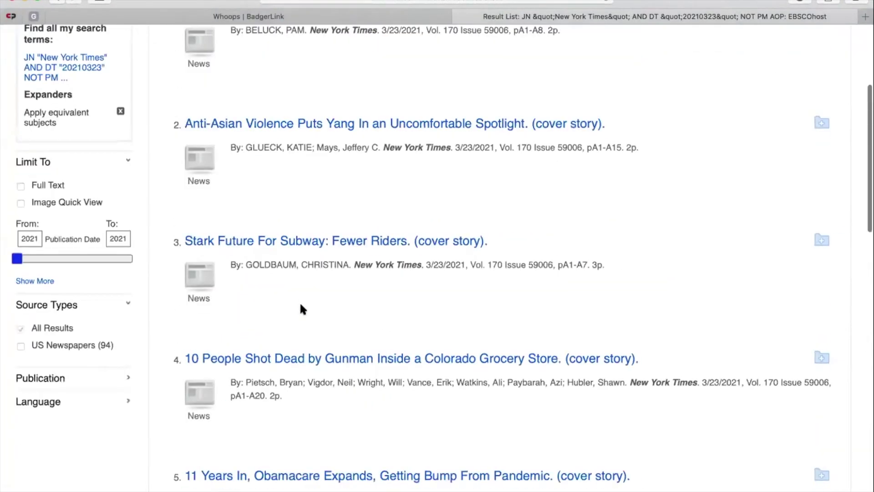
scroll(61, 357, "up", 7)
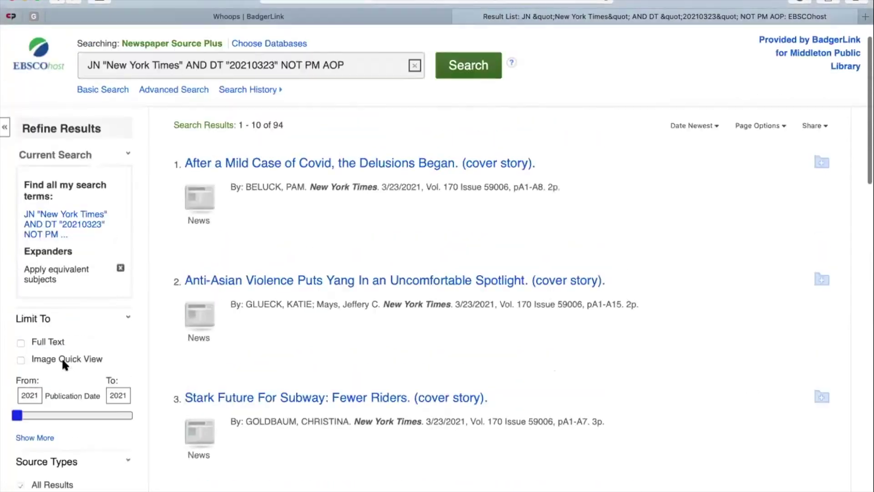
Step: Limit the issue to full text, go back, and close the EBSCOhost tab
left_click(19, 343)
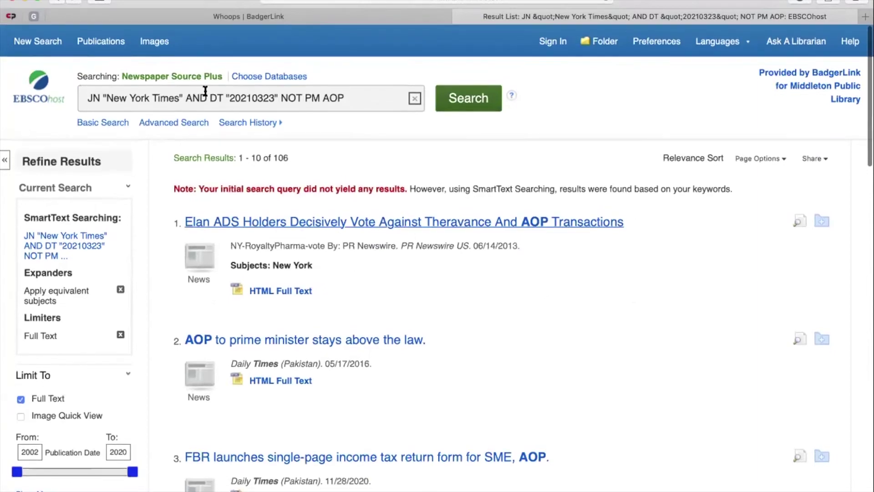
left_click(58, 2)
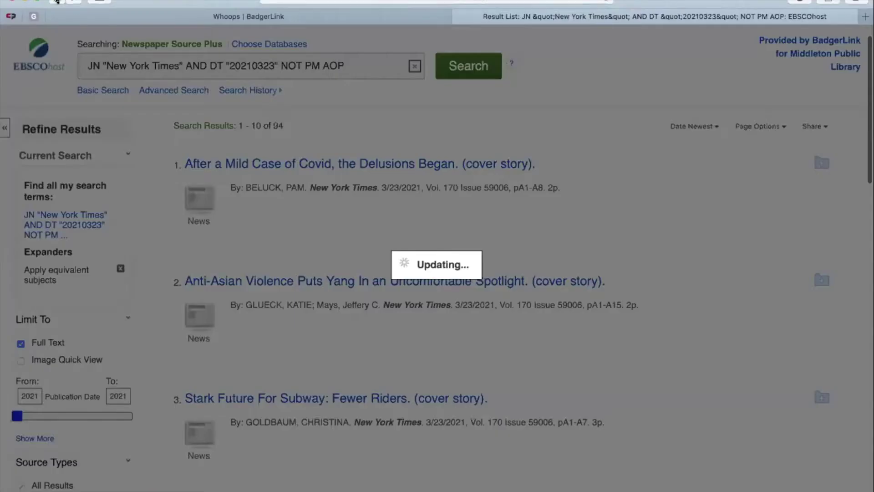
left_click(459, 16)
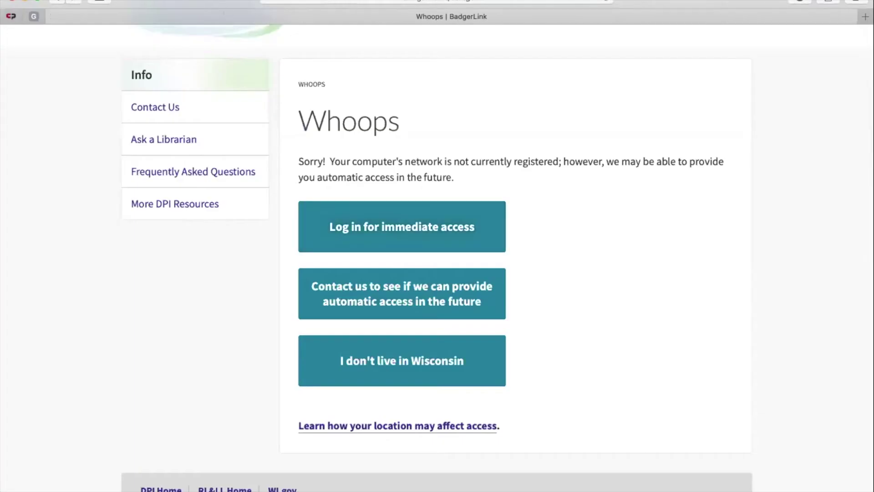
Step: Return to the library's databases page and open Newspapers.com Library Edition – World Collection
left_click(58, 1)
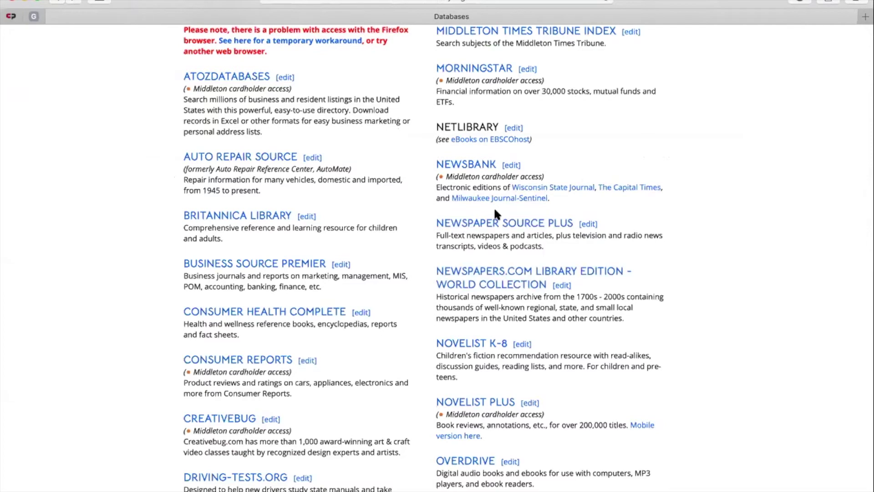
scroll(502, 221, "up", 3)
scroll(502, 220, "down", 3)
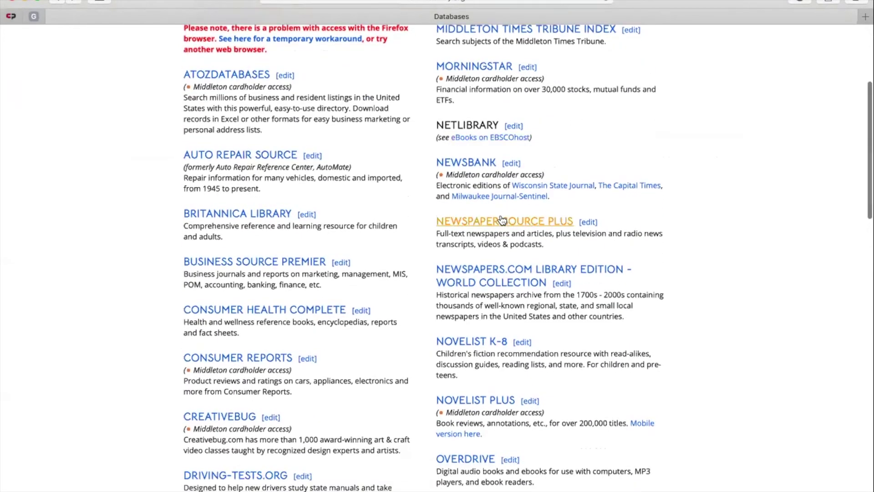
left_click(499, 269)
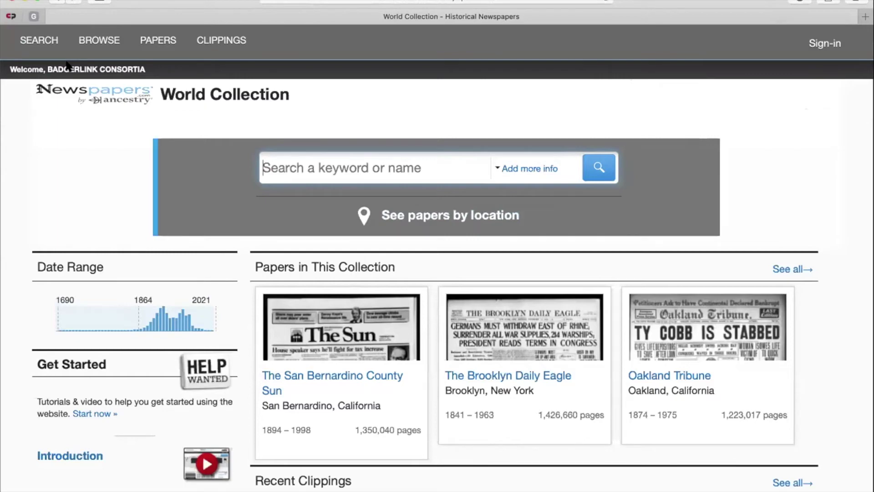
Step: From the World Collection home page, bring up the All Newspapers list of 17,944 titles
scroll(362, 100, "down", 10)
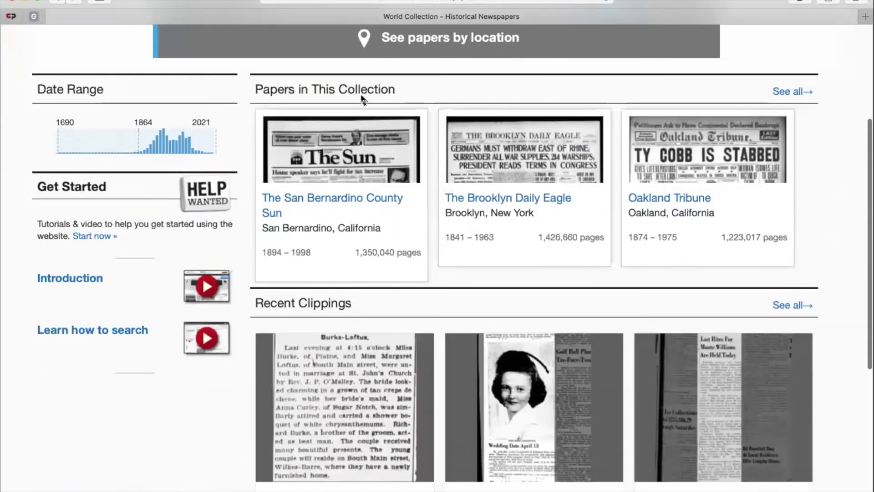
scroll(362, 100, "up", 9)
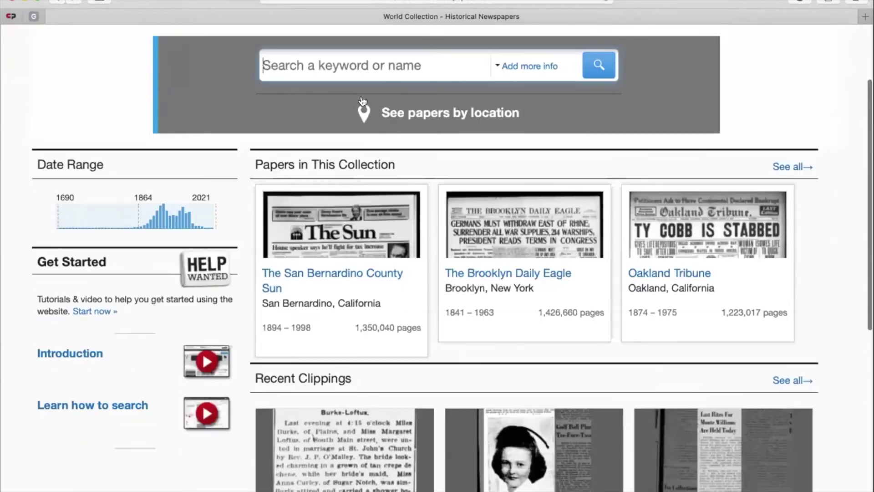
scroll(331, 93, "up", 1)
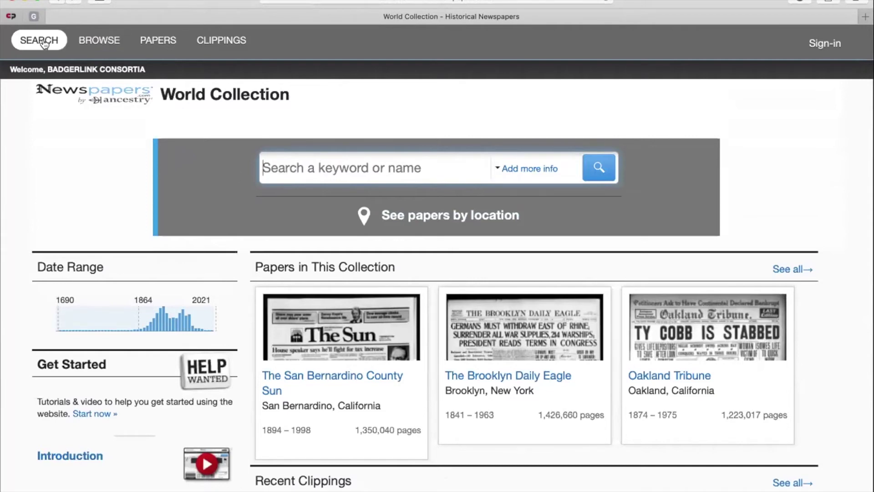
left_click(165, 42)
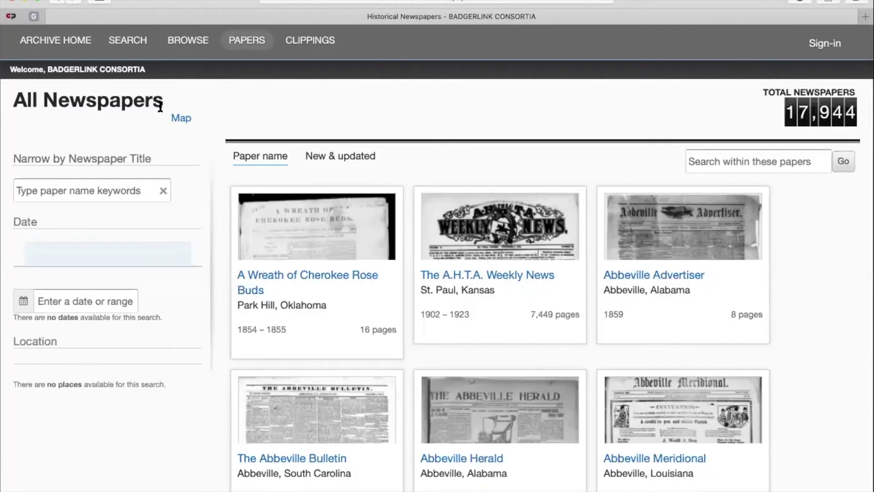
Step: Filter newspaper titles by 'Austin Herald' and open The Austin Daily Herald (1896–1977)
left_click(73, 194)
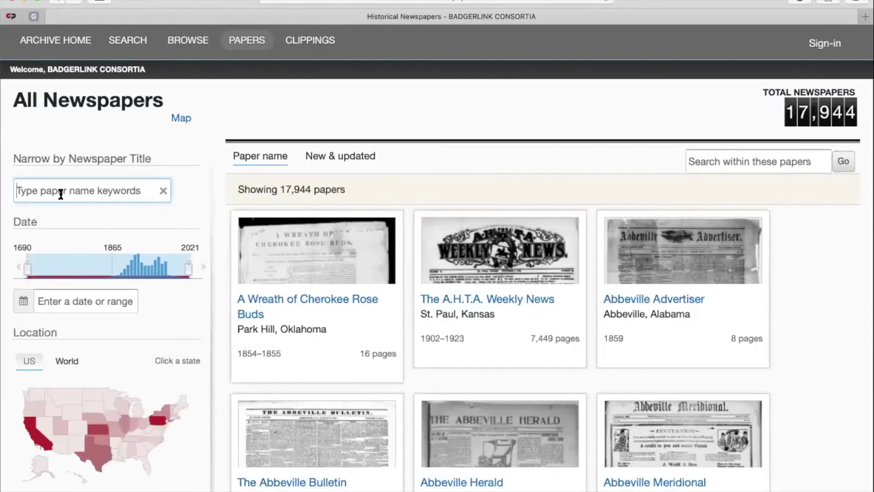
type("Austin ")
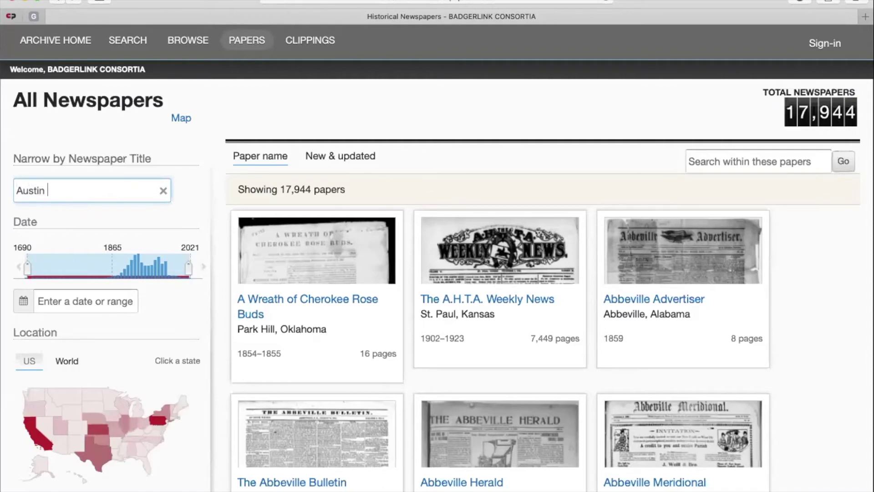
type("Herald")
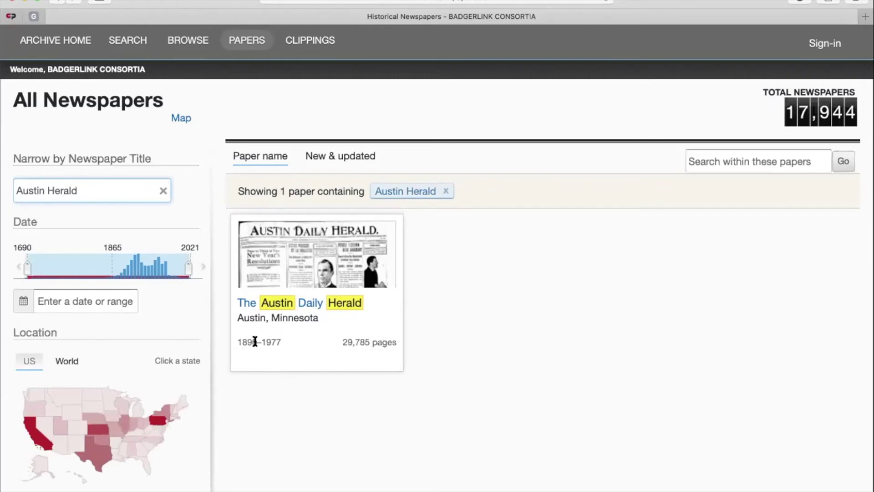
left_click(308, 304)
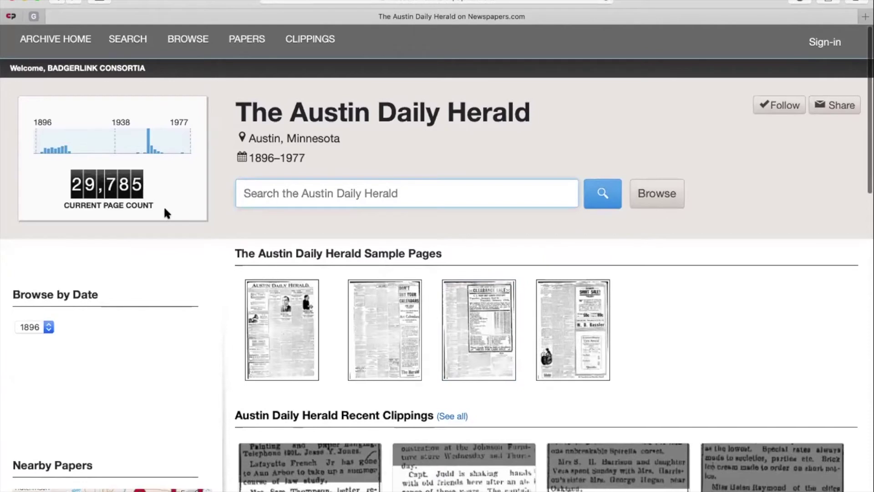
scroll(211, 323, "down", 1)
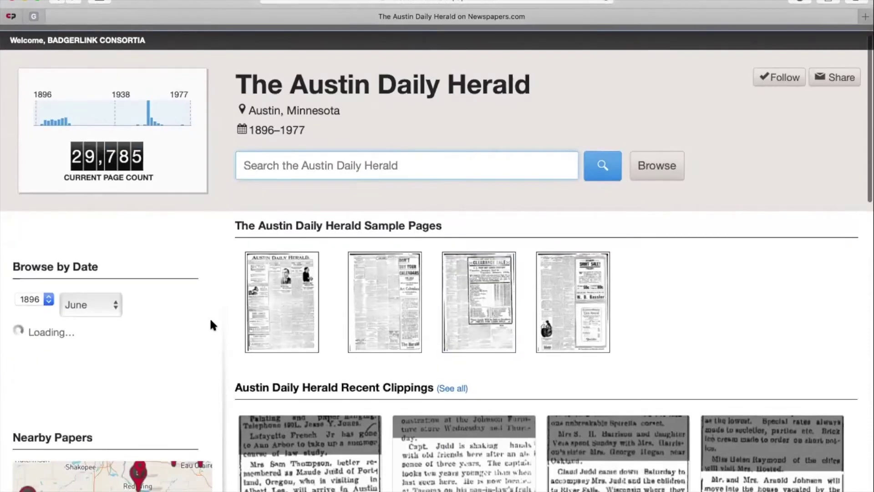
scroll(211, 314, "down", 2)
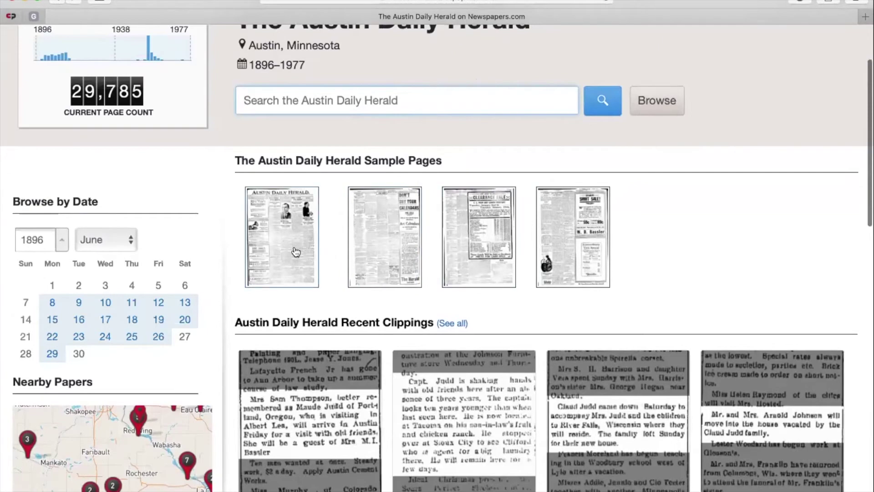
scroll(296, 251, "down", 5)
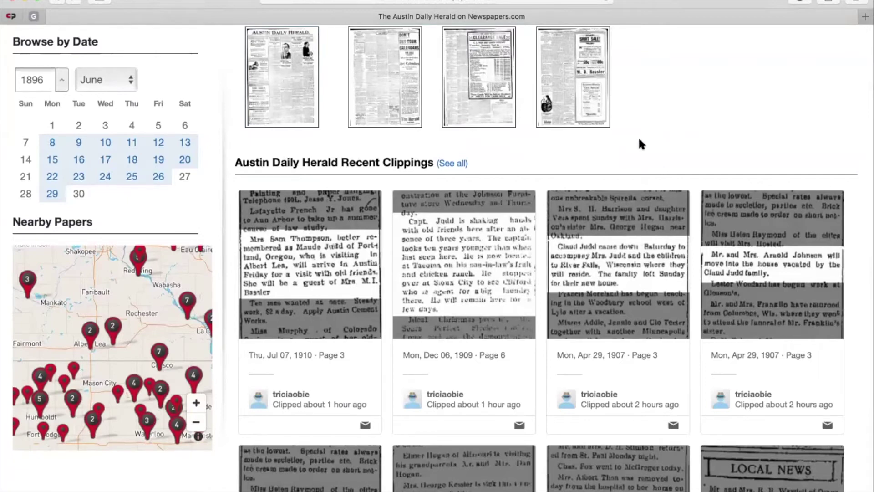
scroll(639, 139, "down", 5)
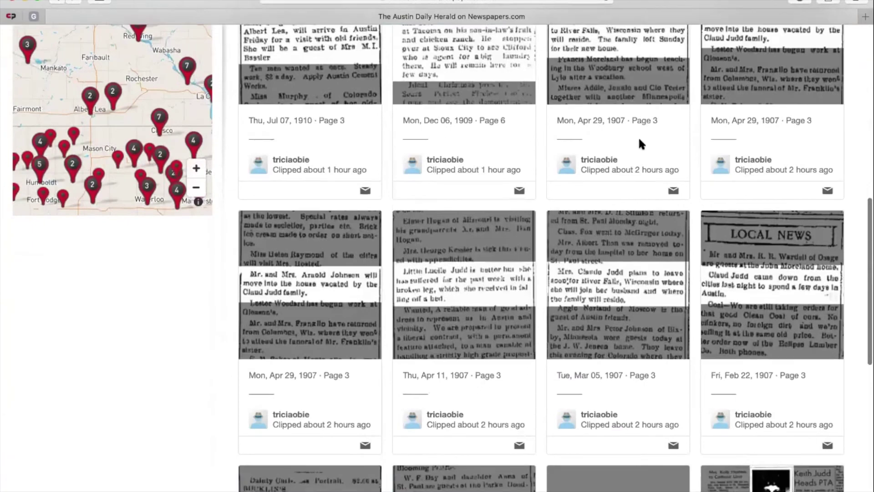
scroll(639, 144, "down", 5)
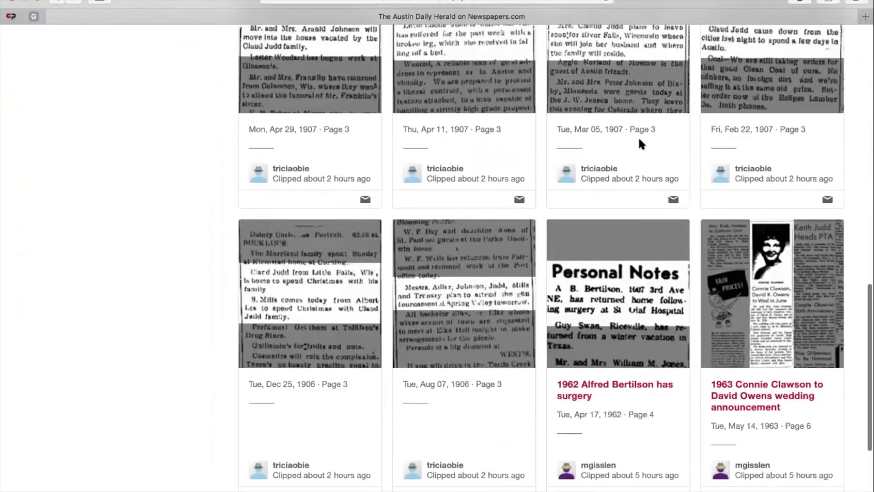
scroll(640, 144, "down", 3)
scroll(640, 143, "up", 14)
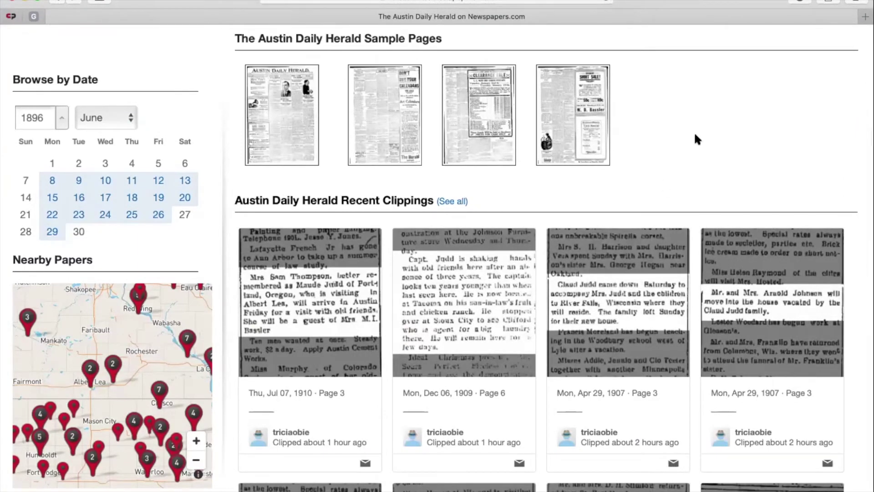
scroll(158, 259, "down", 3)
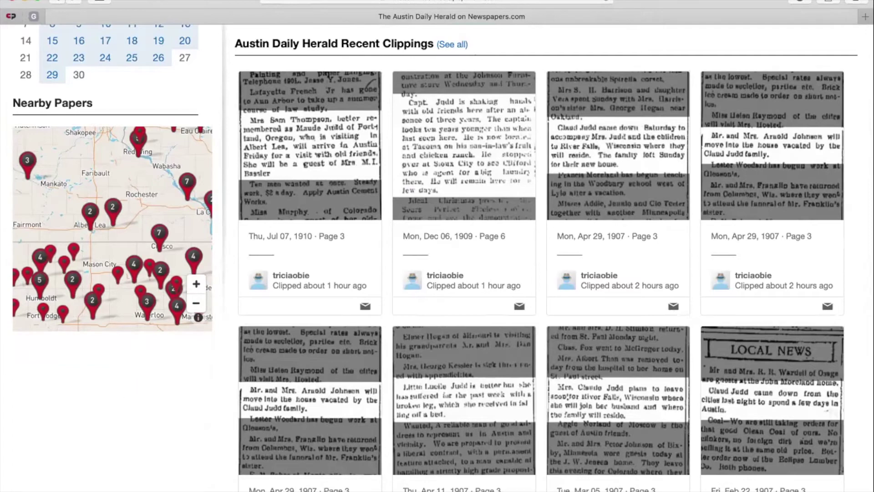
scroll(106, 343, "up", 5)
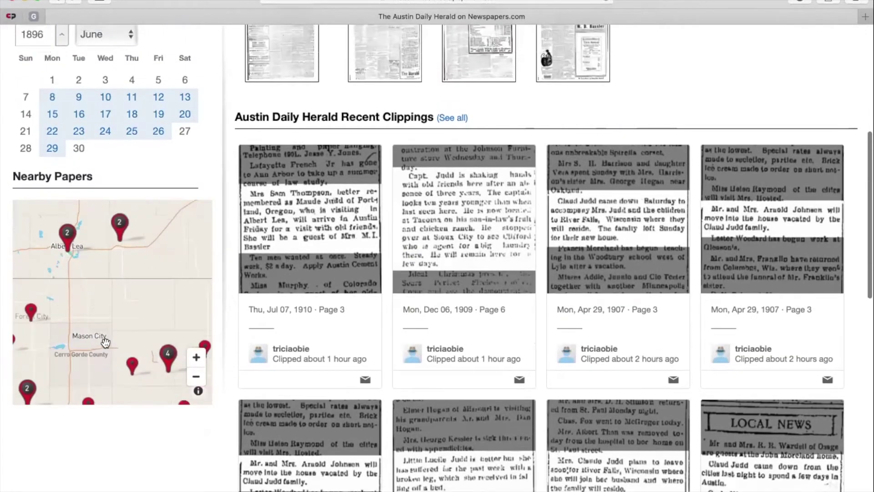
scroll(83, 335, "up", 10)
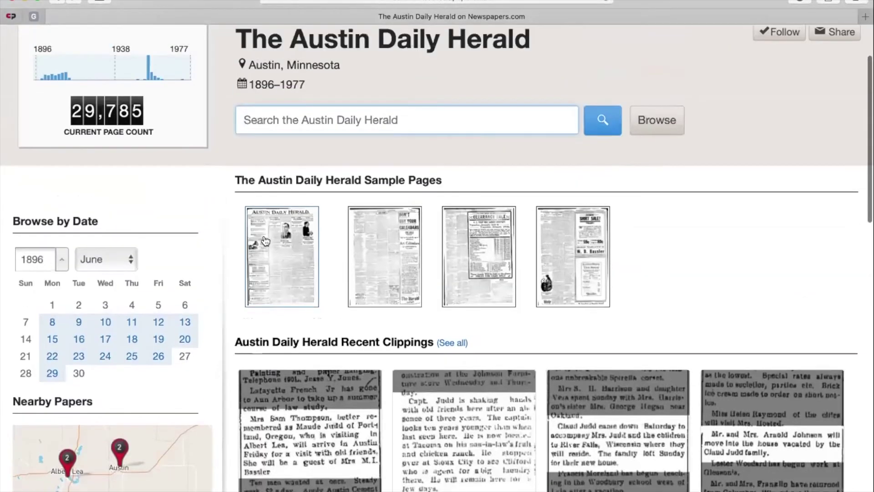
scroll(96, 302, "up", 2)
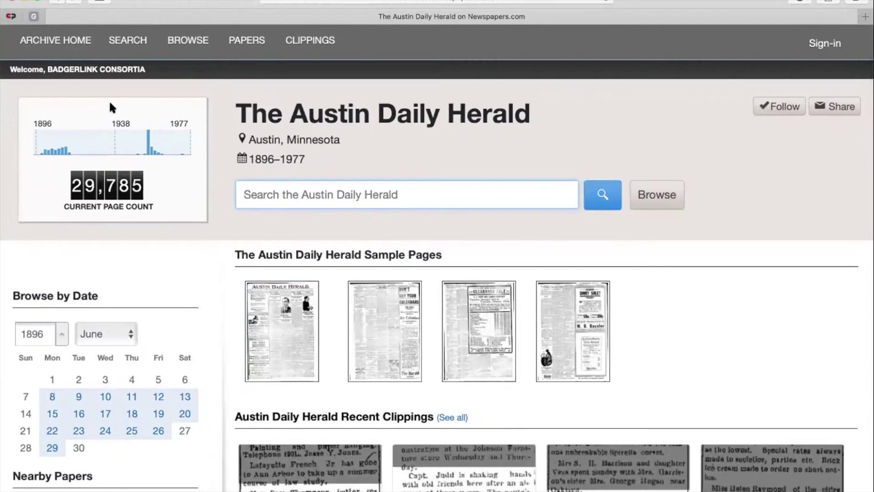
Step: Search within The Austin Daily Herald for the person's full name
left_click(295, 194)
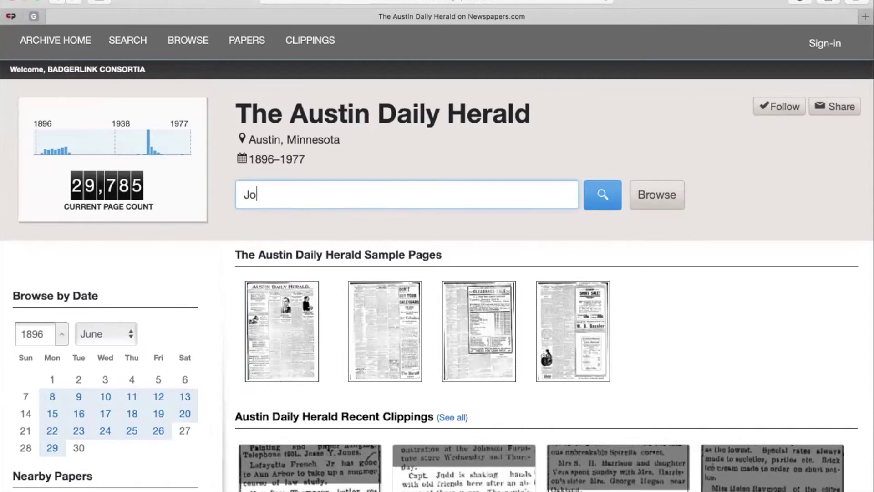
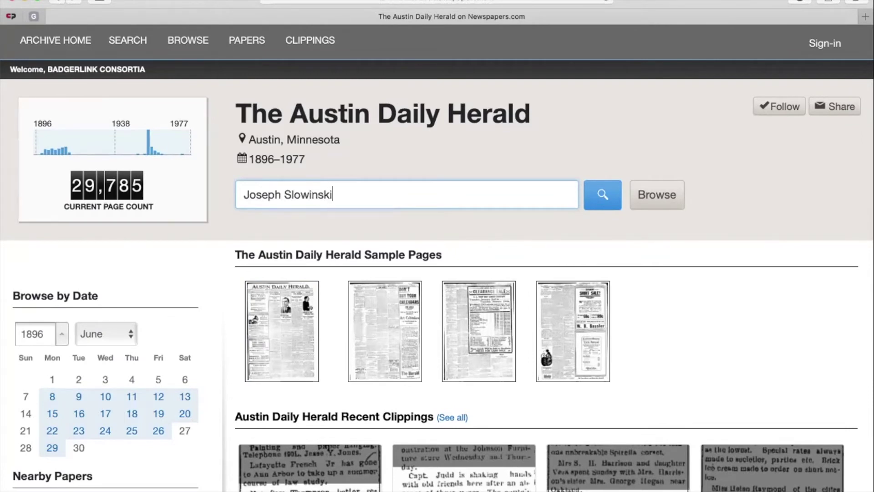
left_click(599, 190)
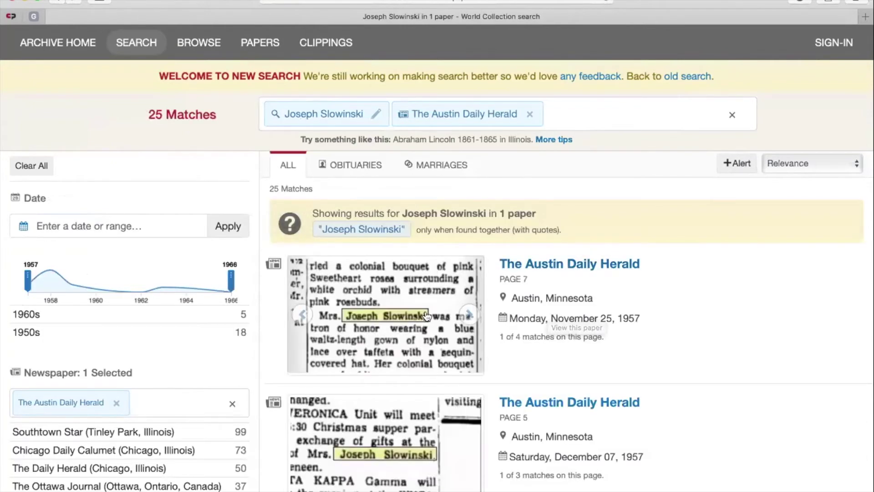
Step: Open the 25 Nov 1957 page 7 match from the search results
scroll(427, 315, "down", 3)
scroll(427, 315, "down", 8)
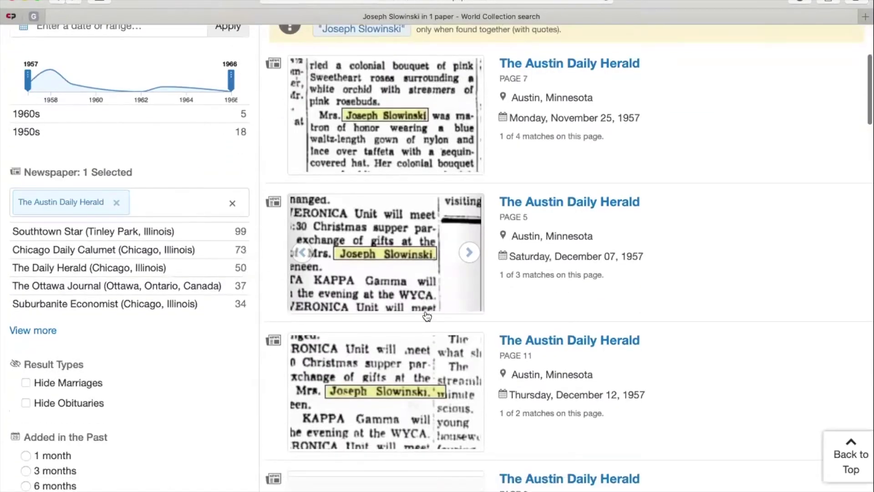
scroll(427, 315, "down", 7)
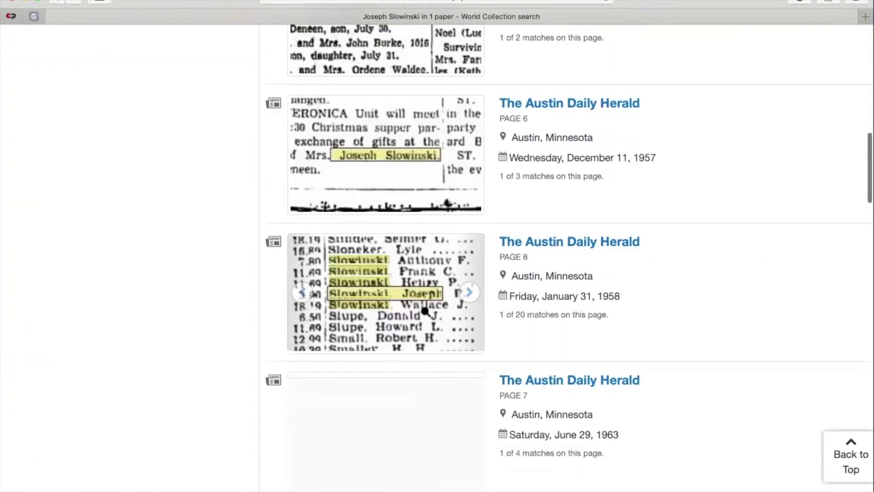
scroll(426, 314, "up", 1)
scroll(427, 316, "up", 10)
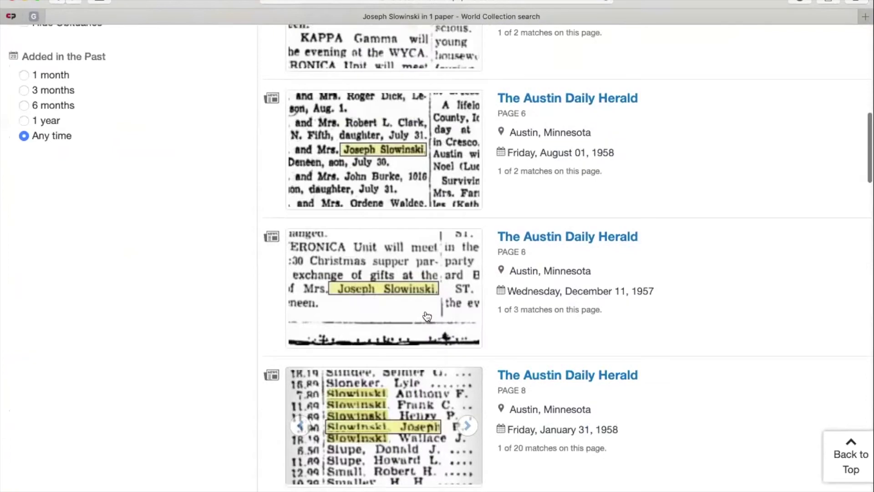
scroll(427, 315, "up", 3)
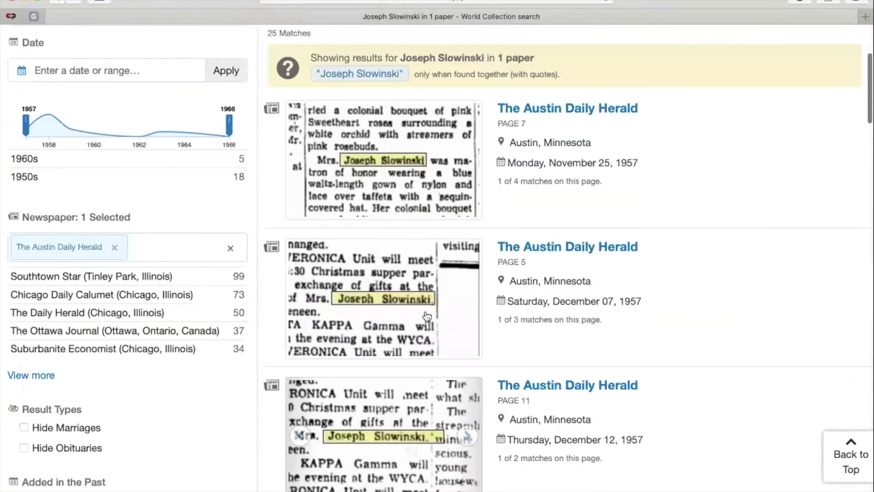
left_click(402, 142)
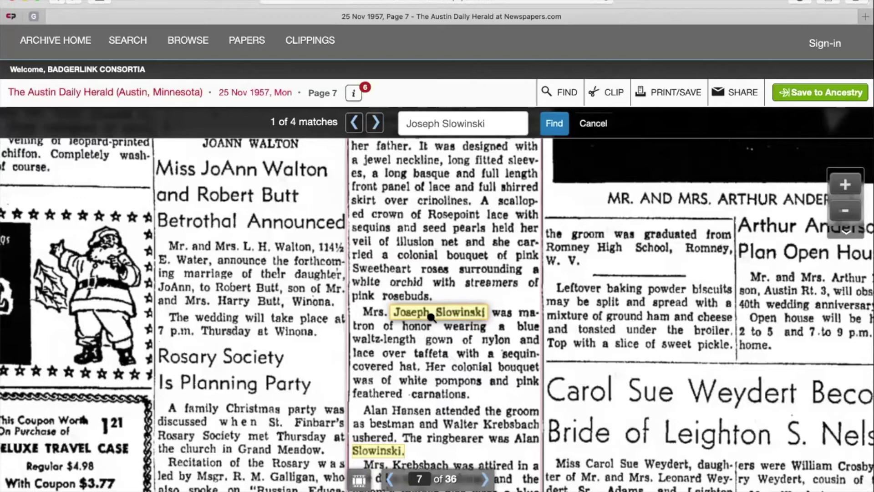
scroll(431, 317, "up", 5)
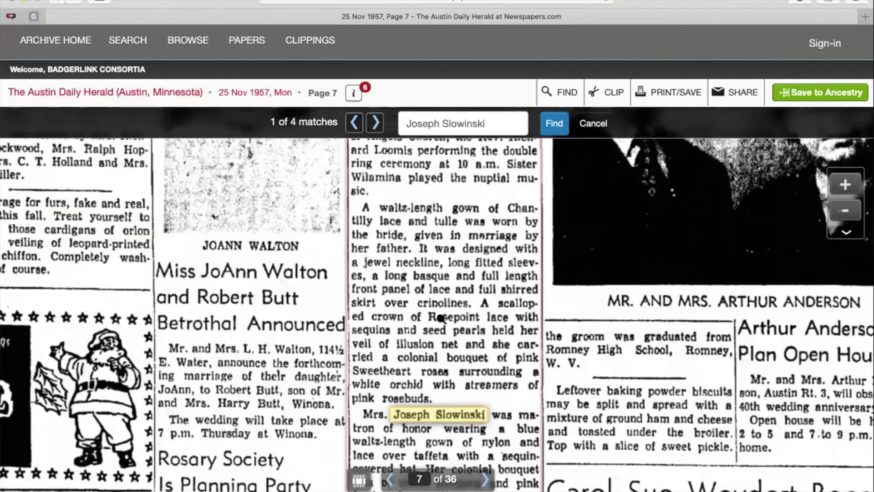
scroll(441, 317, "up", 5)
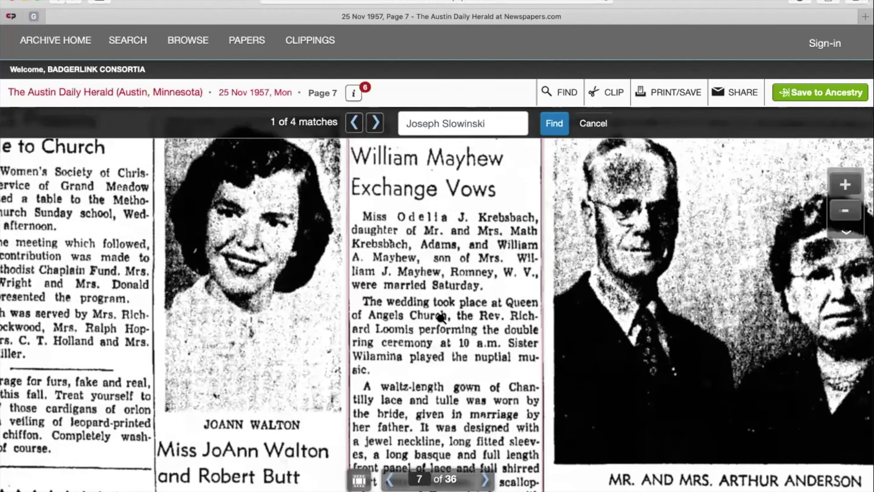
scroll(441, 317, "down", 1)
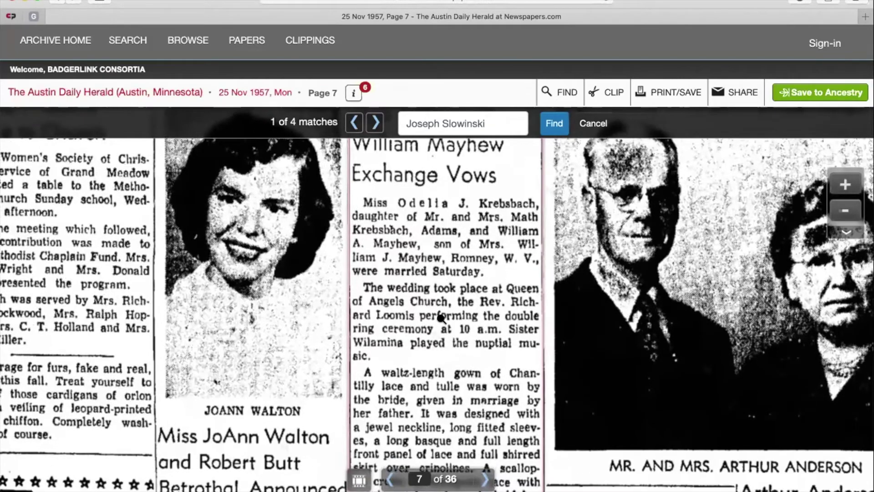
scroll(441, 318, "up", 1)
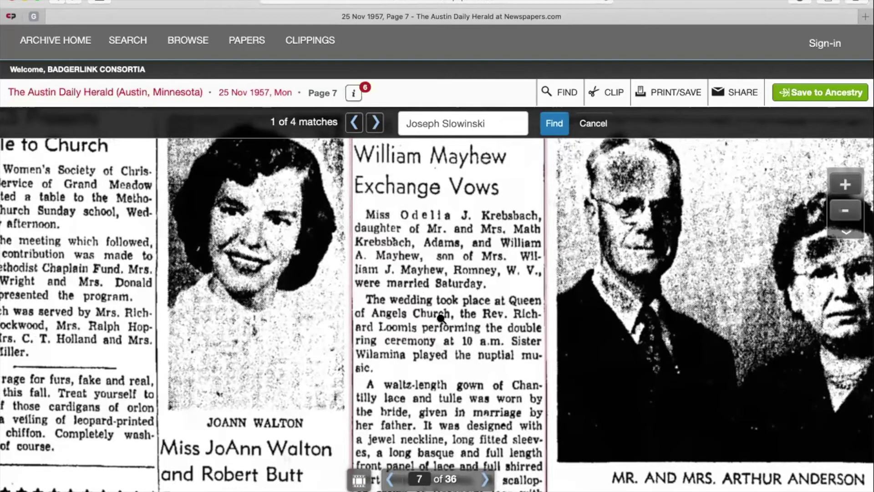
scroll(441, 317, "down", 3)
scroll(441, 317, "down", 1)
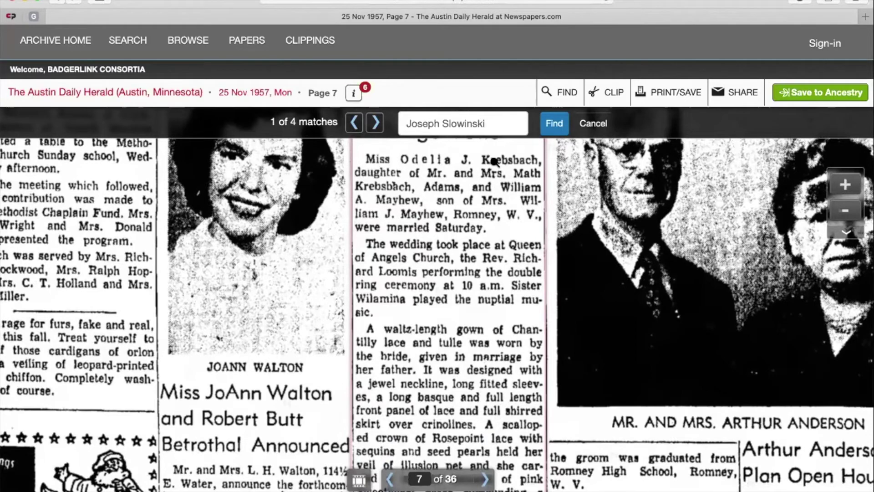
scroll(443, 256, "down", 2)
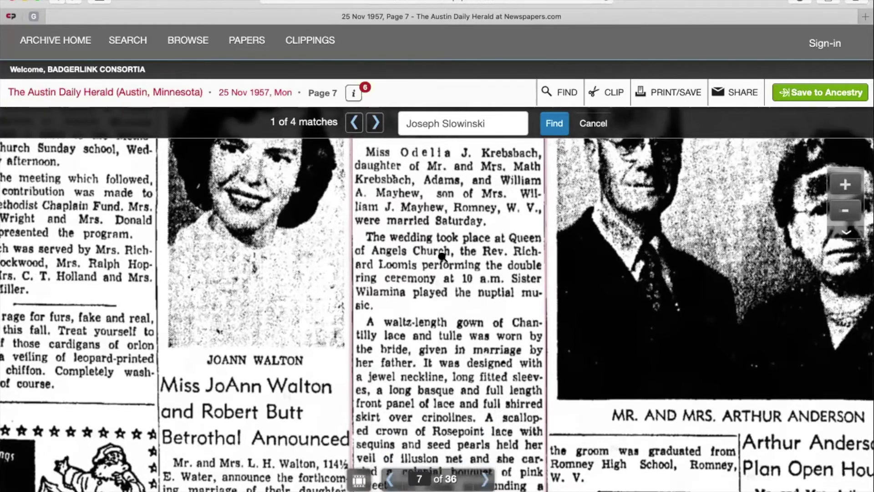
scroll(442, 256, "down", 3)
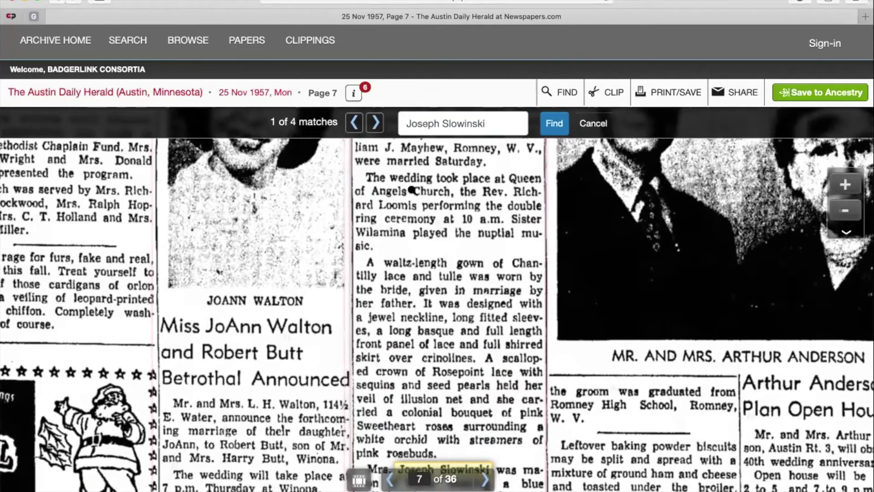
scroll(454, 218, "down", 3)
scroll(455, 218, "up", 2)
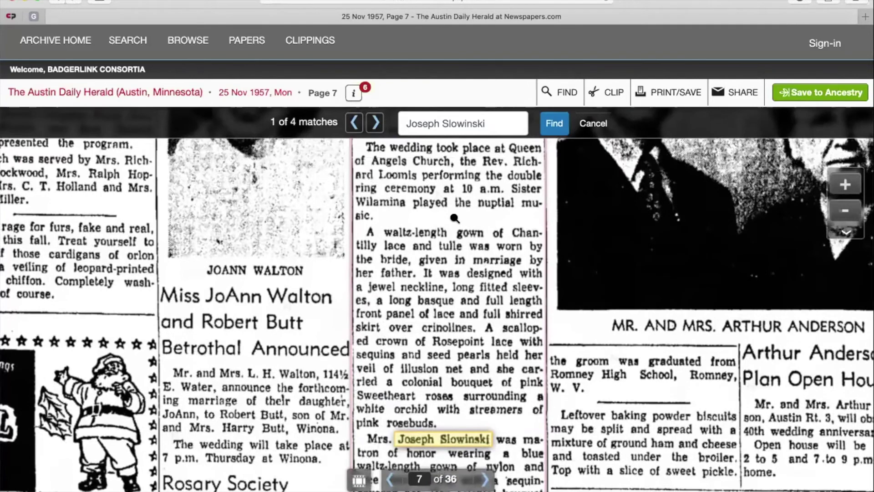
scroll(454, 218, "down", 4)
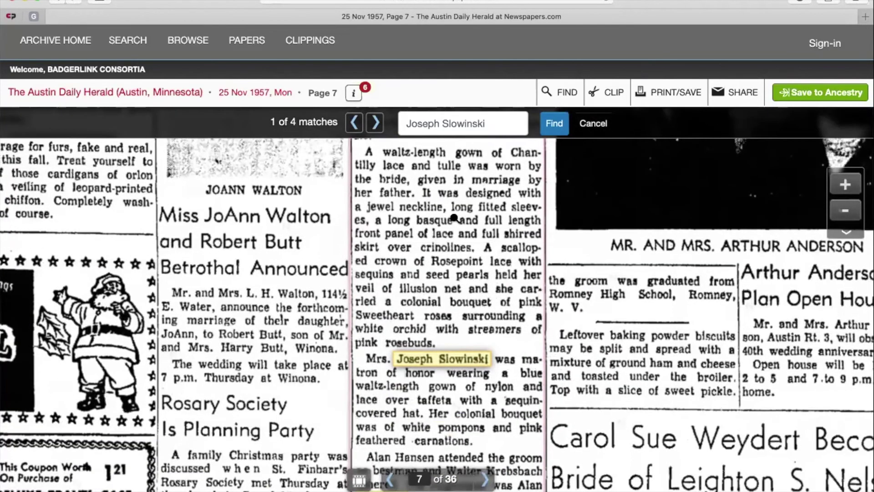
scroll(454, 218, "up", 12)
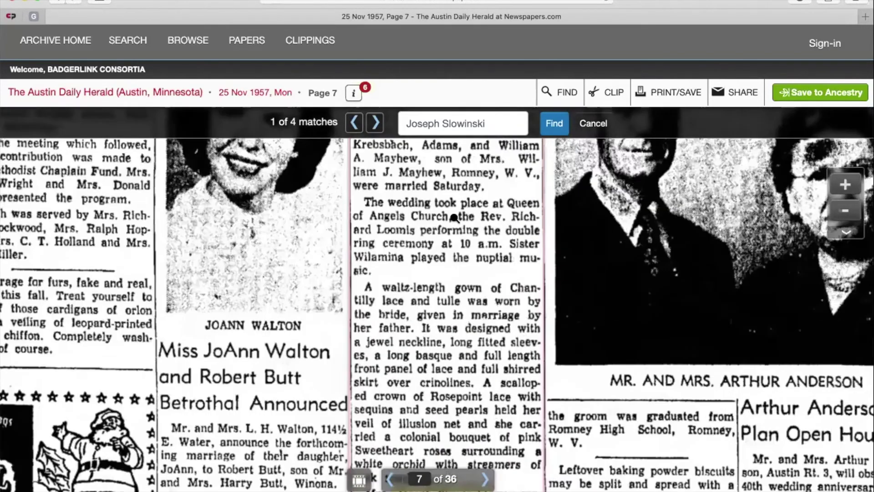
scroll(454, 217, "up", 1)
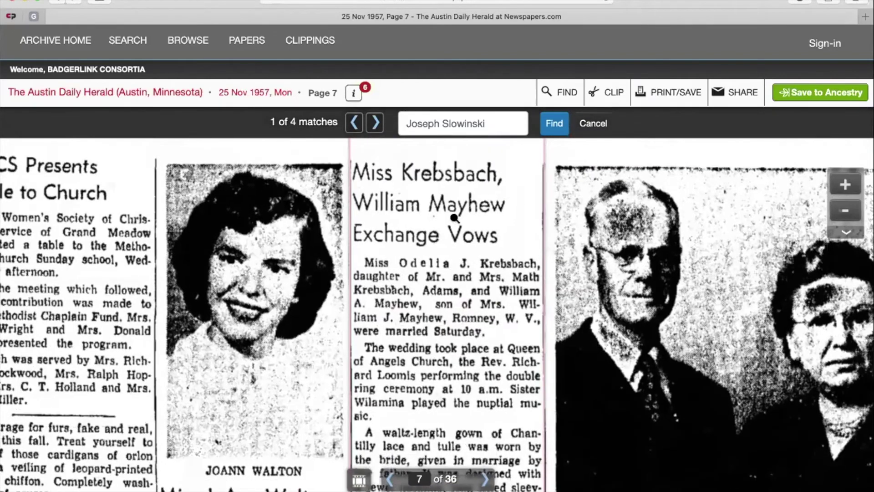
left_click(423, 199)
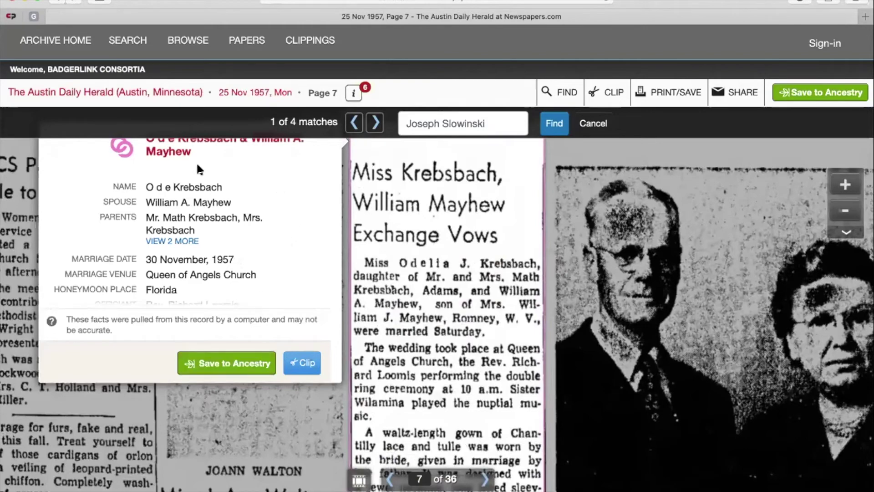
scroll(195, 162, "up", 3)
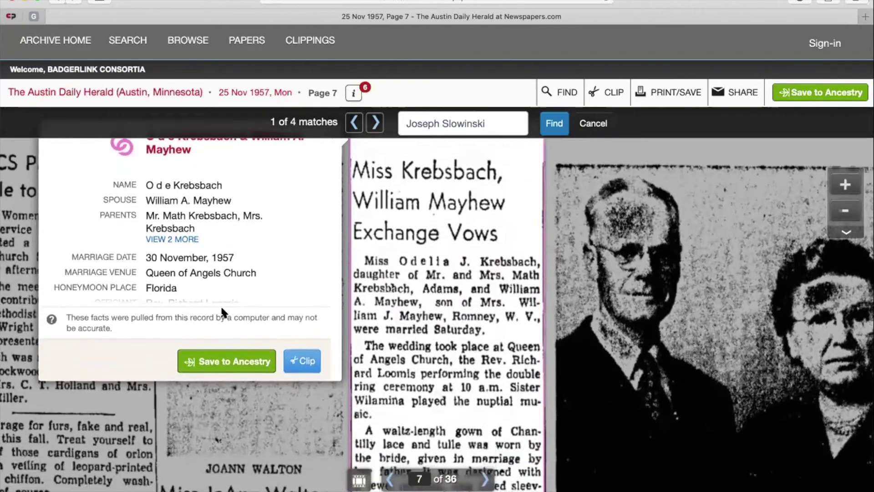
left_click(302, 362)
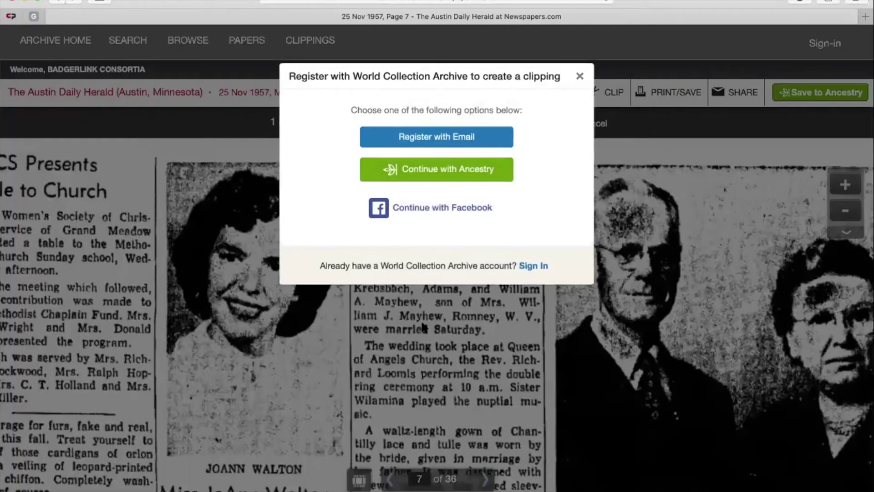
left_click(579, 76)
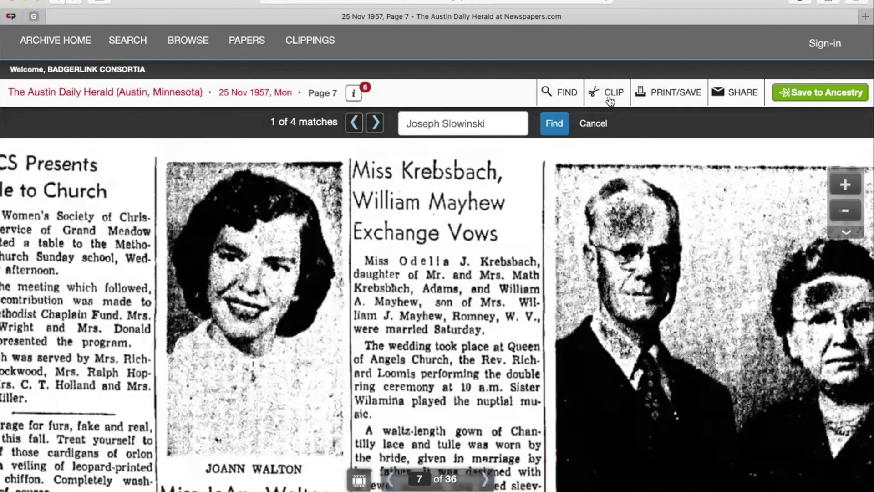
left_click(609, 94)
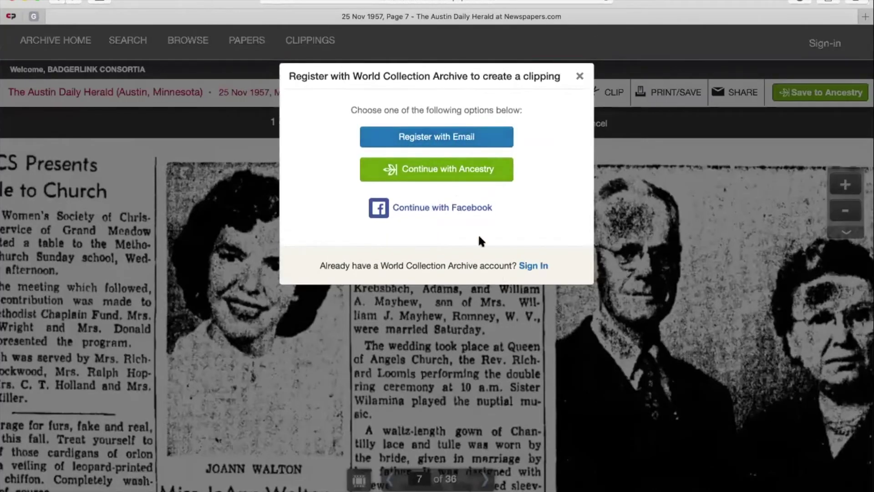
left_click(459, 135)
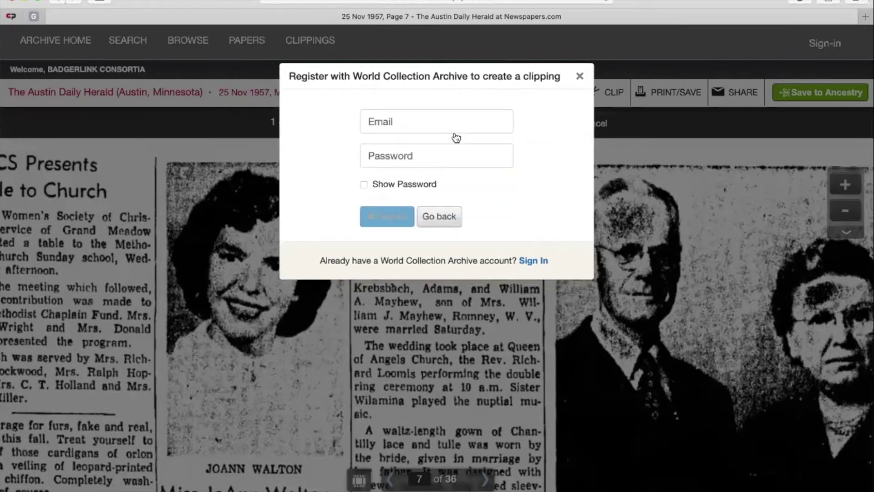
left_click(581, 77)
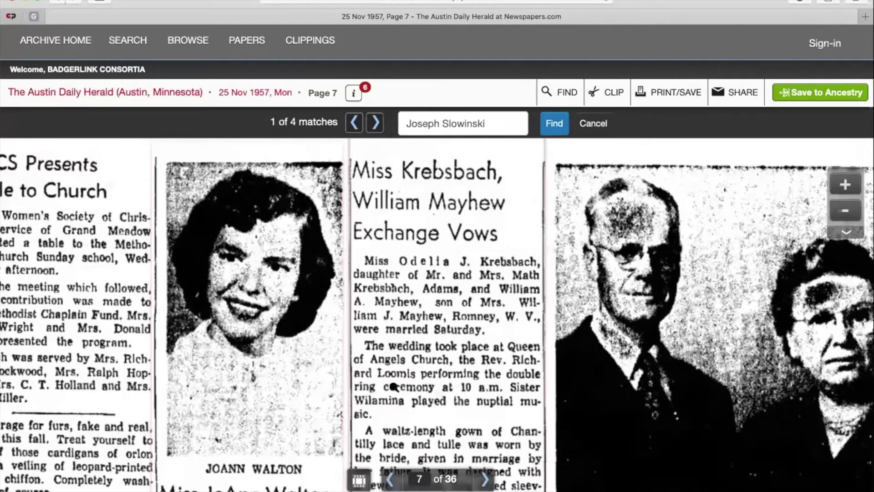
Step: Show the issue's page thumbnails, check page 6 (0 matches), then return to page 7
left_click(358, 480)
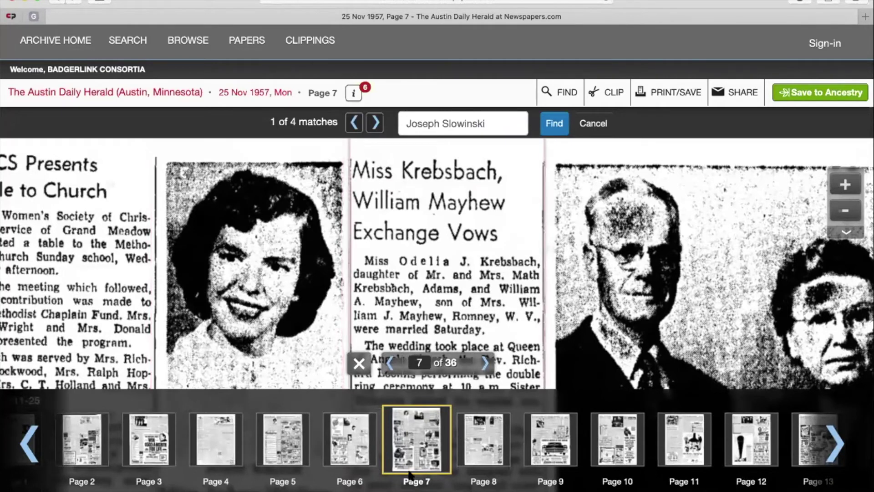
left_click(339, 452)
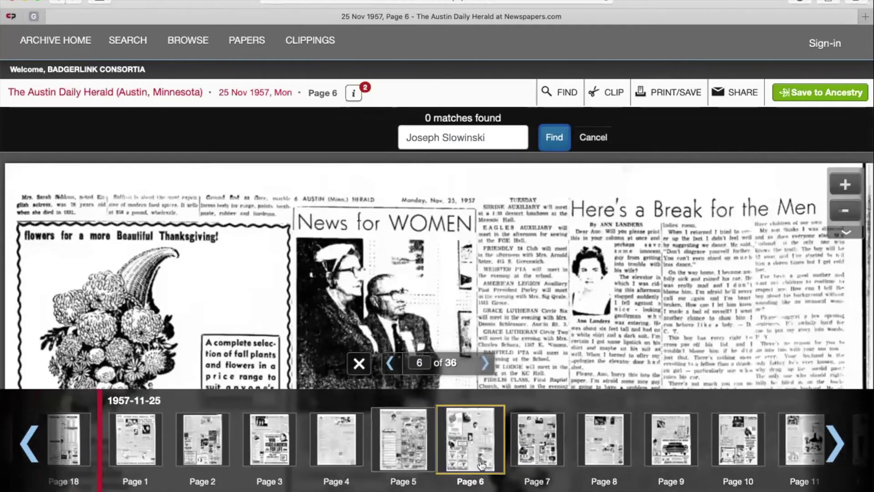
left_click(534, 444)
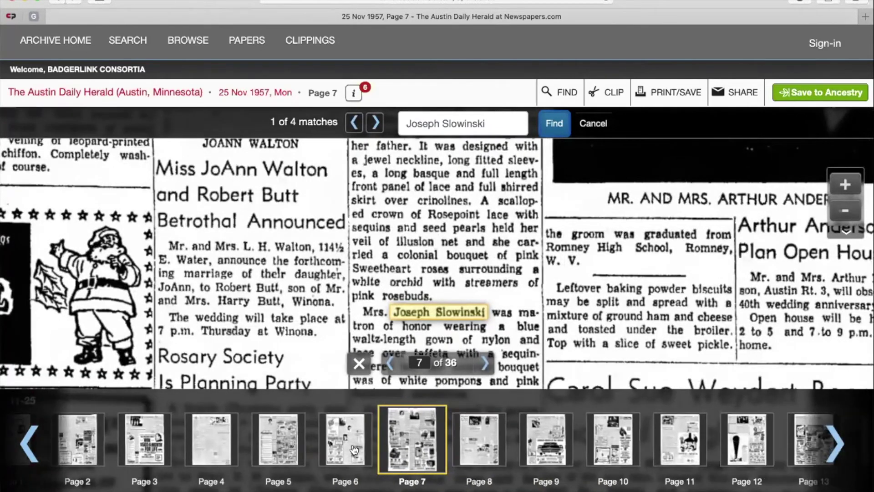
left_click(36, 454)
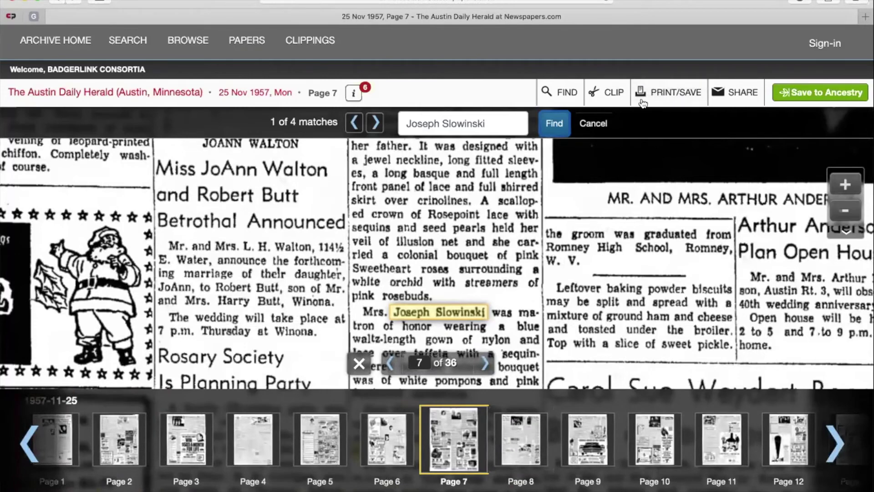
Step: Save the entire page 7 as a PDF and allow Safari to download it
left_click(660, 93)
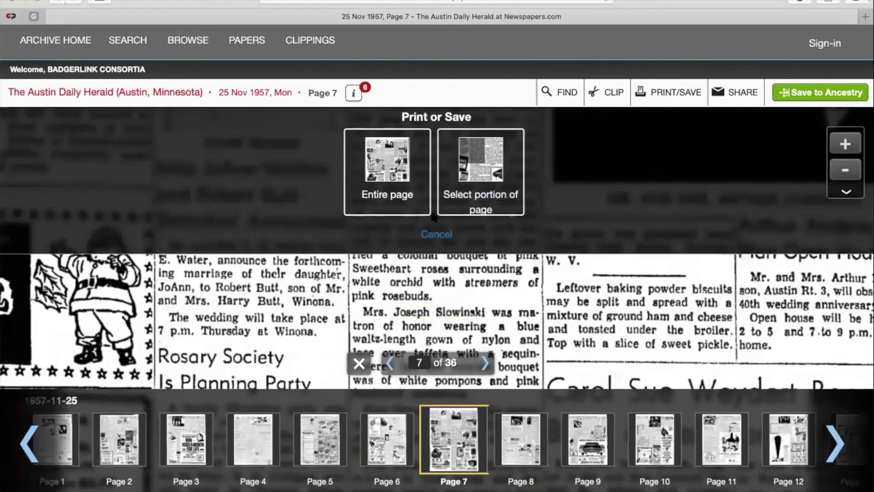
left_click(385, 169)
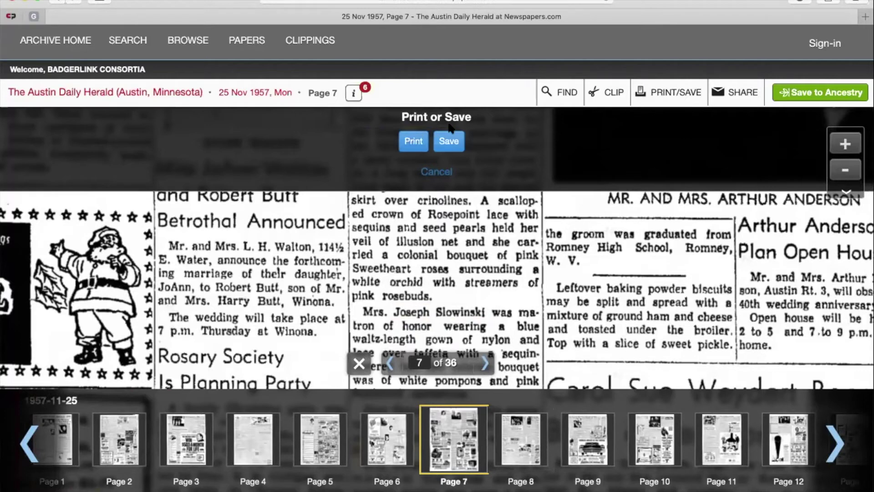
left_click(448, 143)
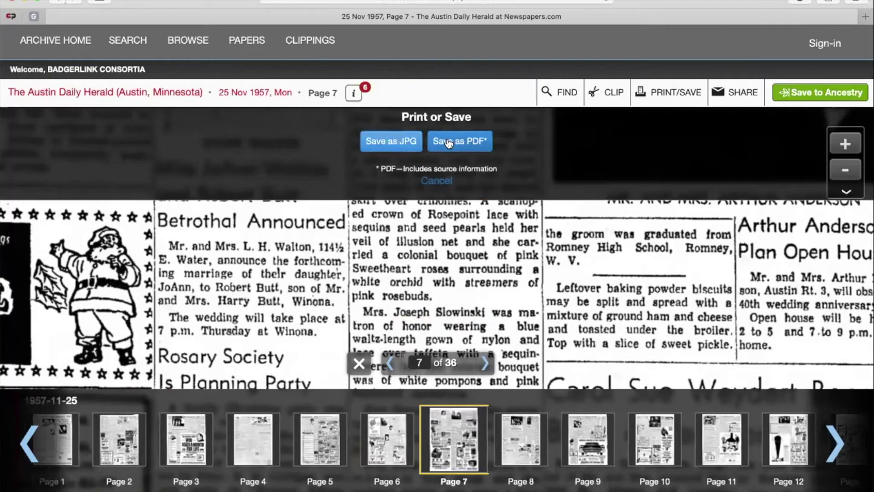
left_click(419, 144)
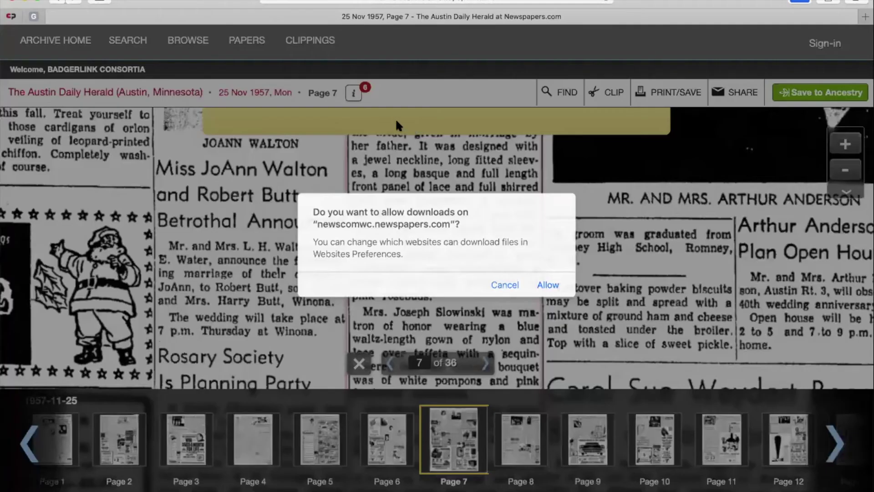
left_click(546, 285)
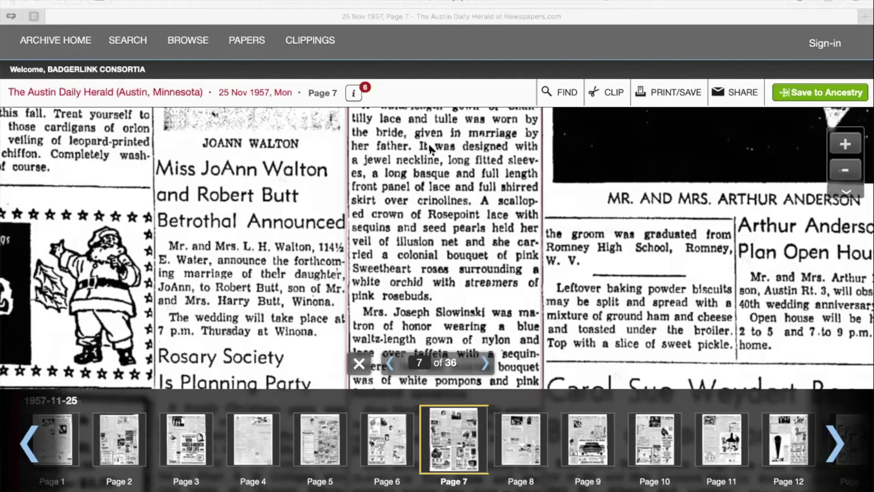
Step: Go back from the 1957 Austin Daily Herald page 7 to the person-name search results for that paper
scroll(436, 145, "up", 1)
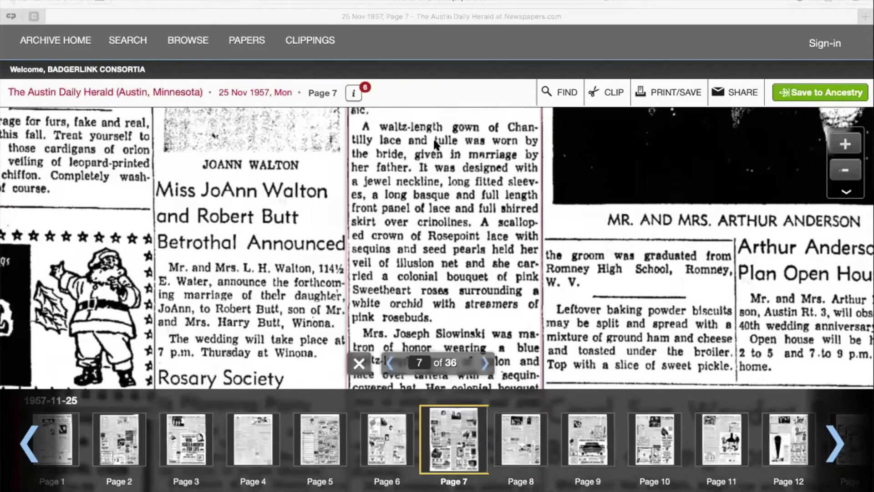
scroll(436, 144, "up", 10)
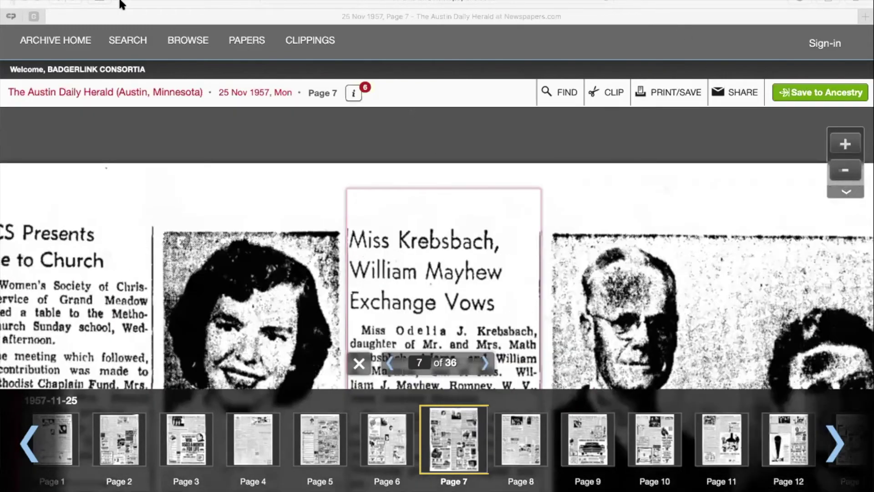
left_click(61, 4)
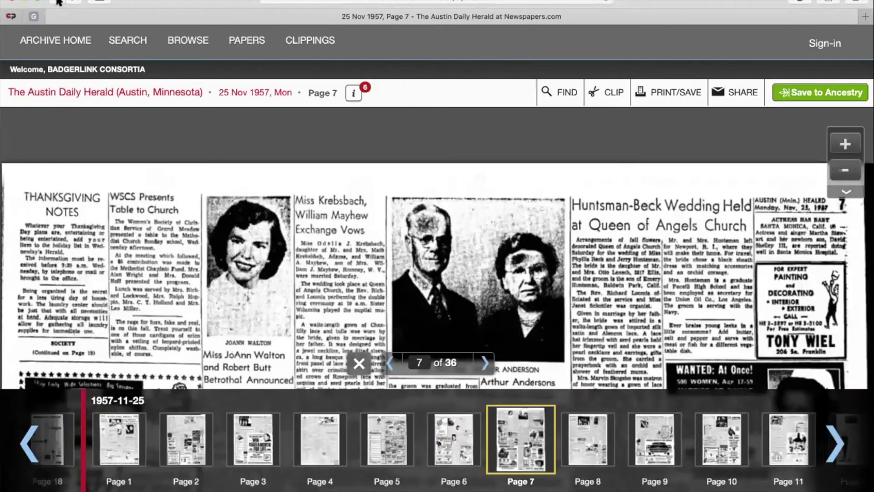
left_click(59, 3)
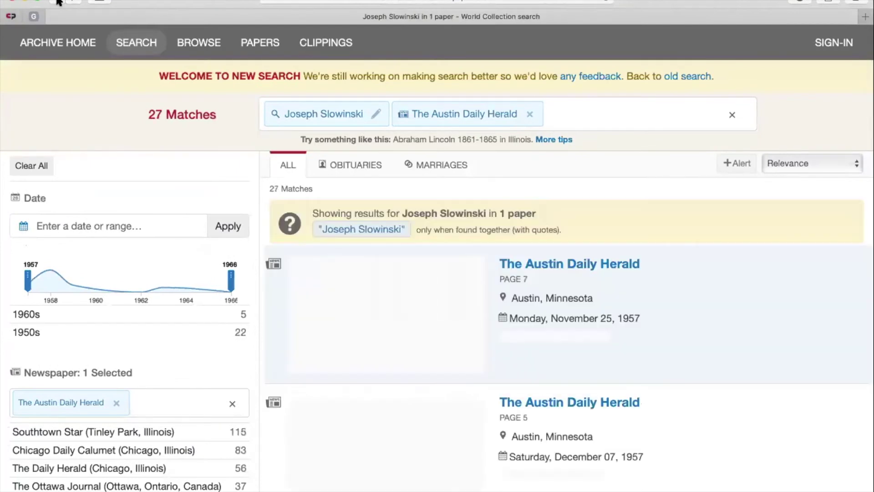
Step: Return via The Austin Daily Herald page to the All Newspapers list filtered on 'Austin Herald'
left_click(55, 1)
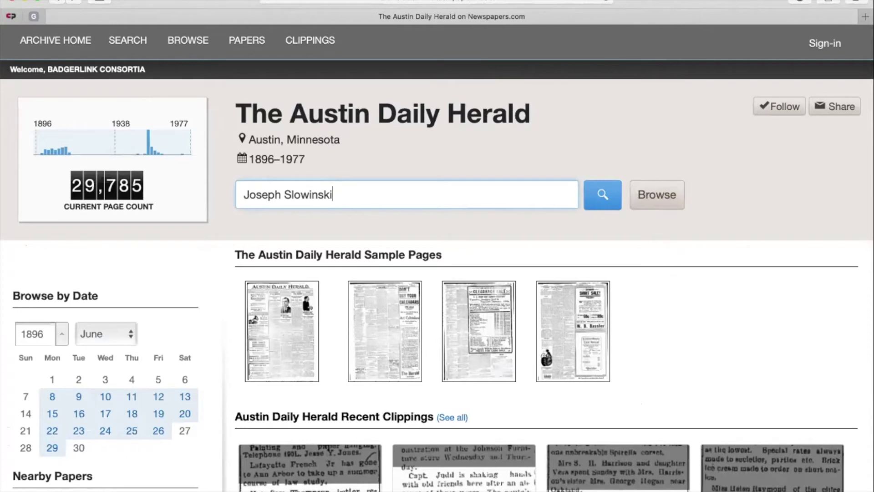
left_click(700, 291)
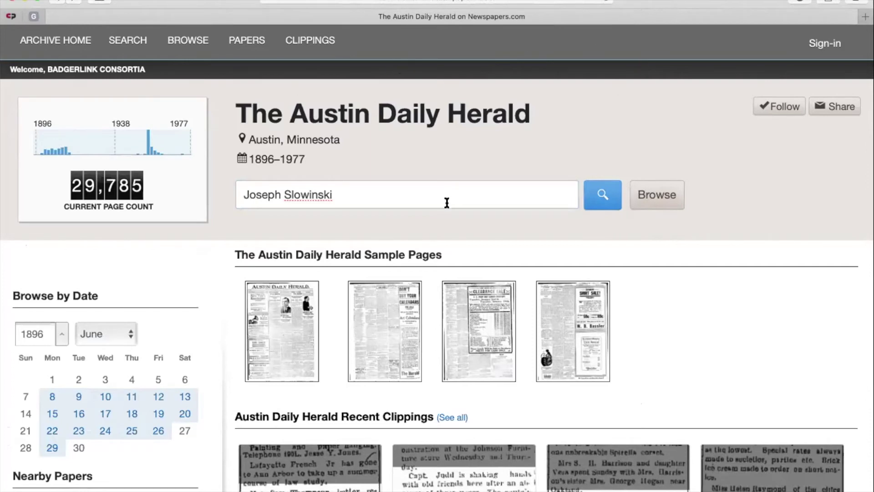
left_click(56, 3)
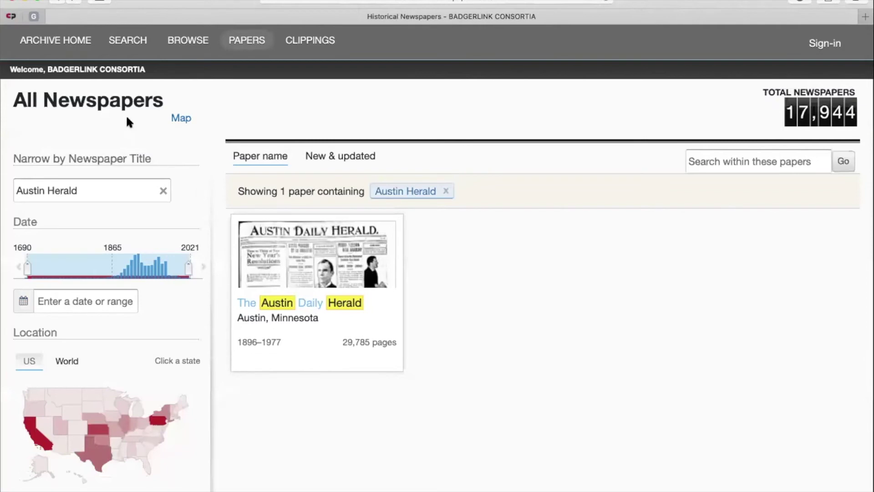
Step: Go to the archive home page and show the collection's newspapers by location on a map
left_click(61, 2)
left_click(83, 39)
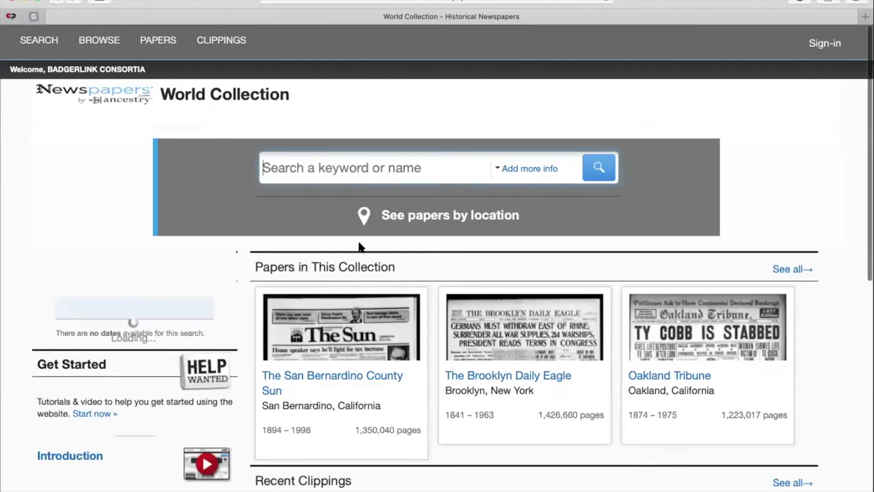
scroll(364, 228, "down", 2)
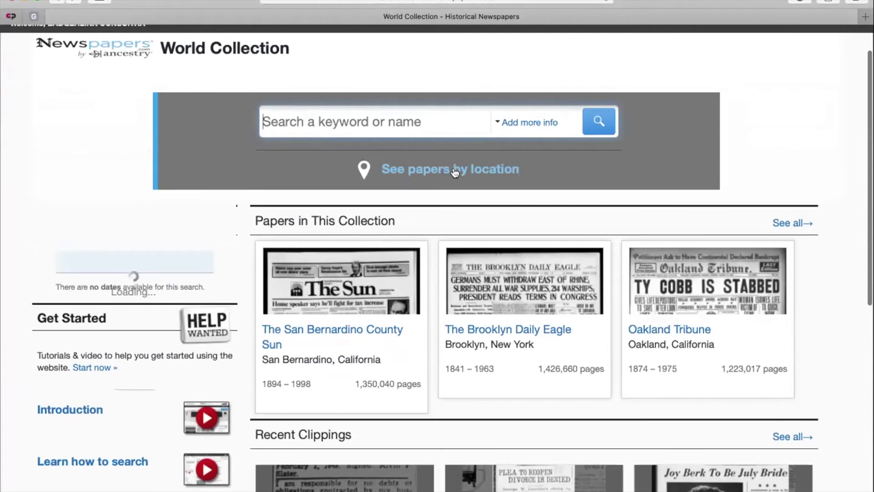
left_click(455, 168)
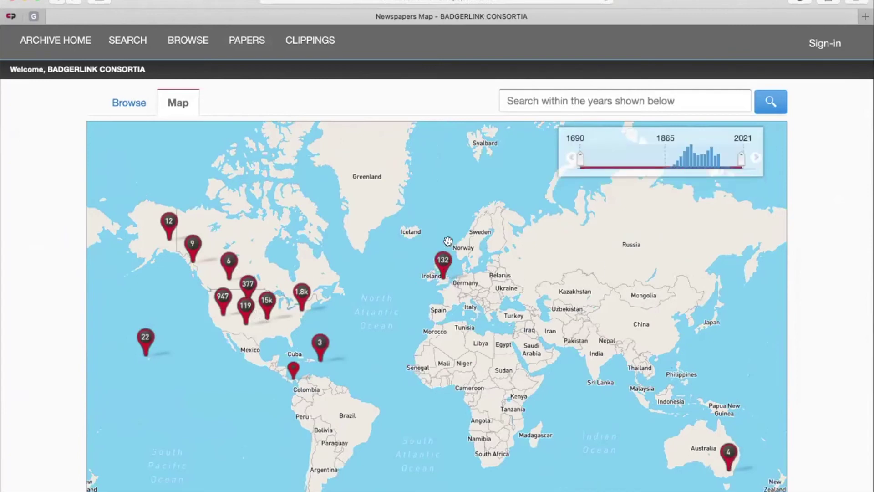
Step: Zoom the map from North America to Madison, Wisconsin and open the Wisconsin State Journal page
left_click(268, 306)
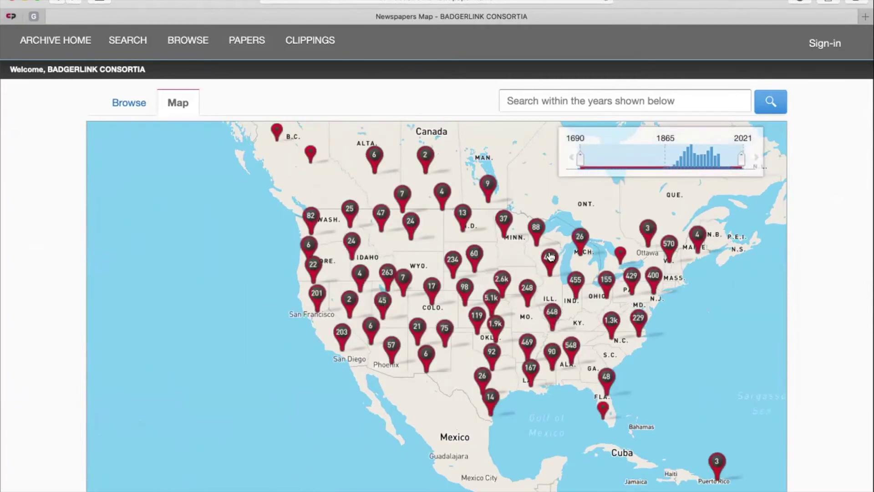
left_click(550, 258)
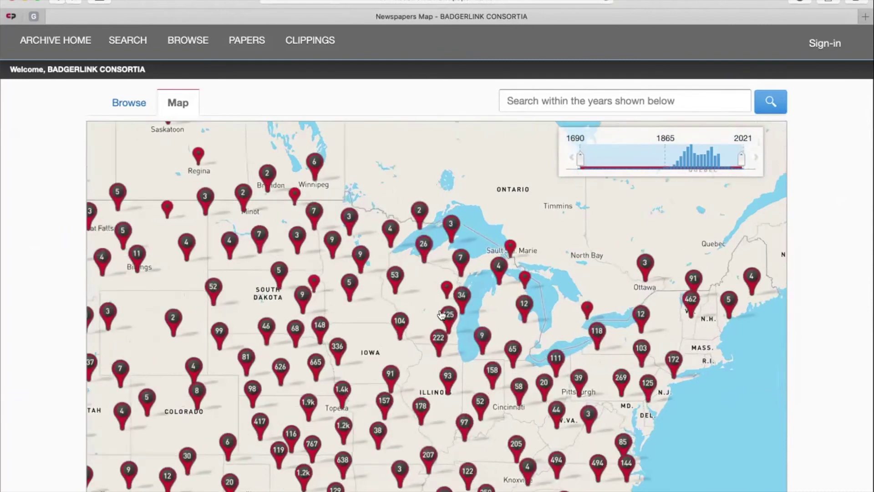
scroll(440, 314, "up", 2)
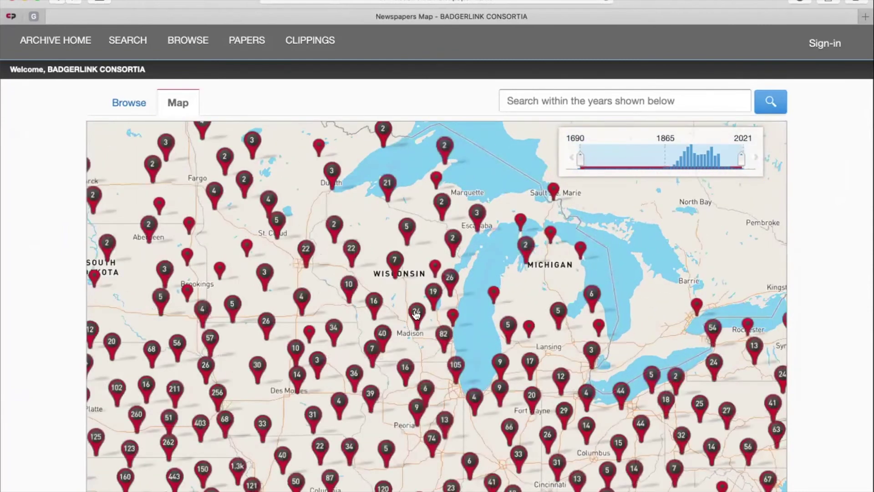
scroll(416, 314, "up", 2)
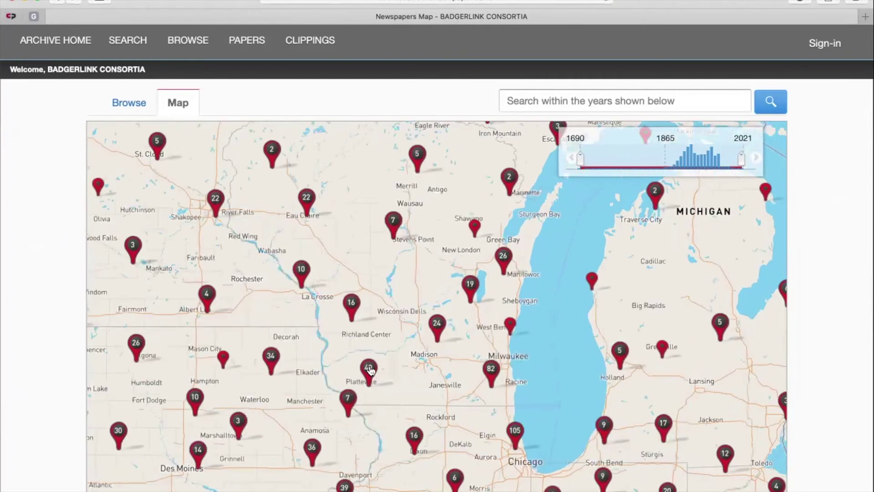
left_click(422, 344)
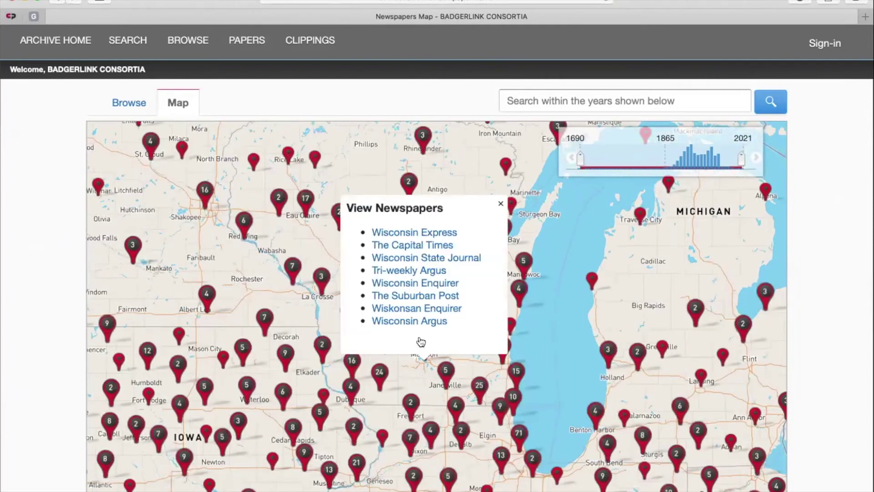
left_click(417, 258)
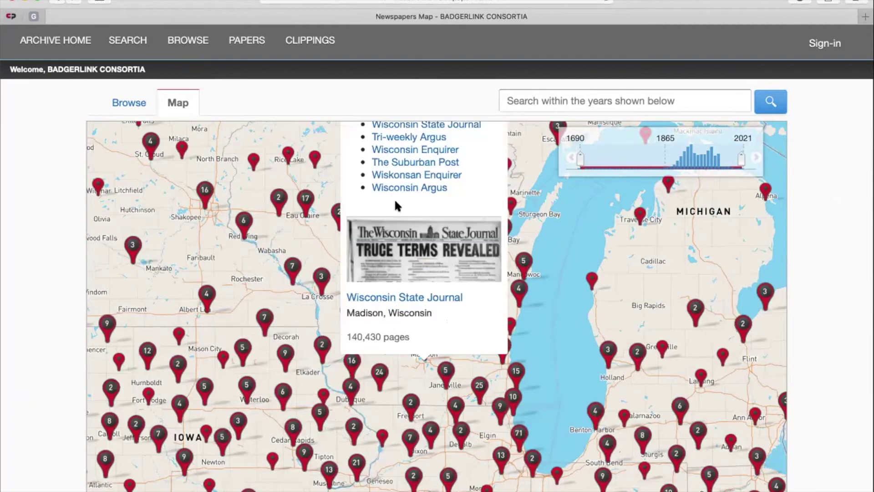
left_click(377, 297)
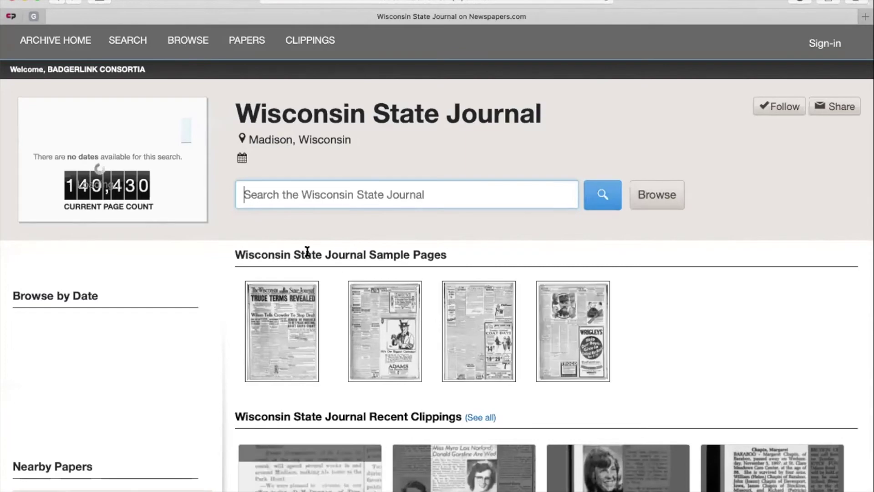
scroll(214, 297, "down", 5)
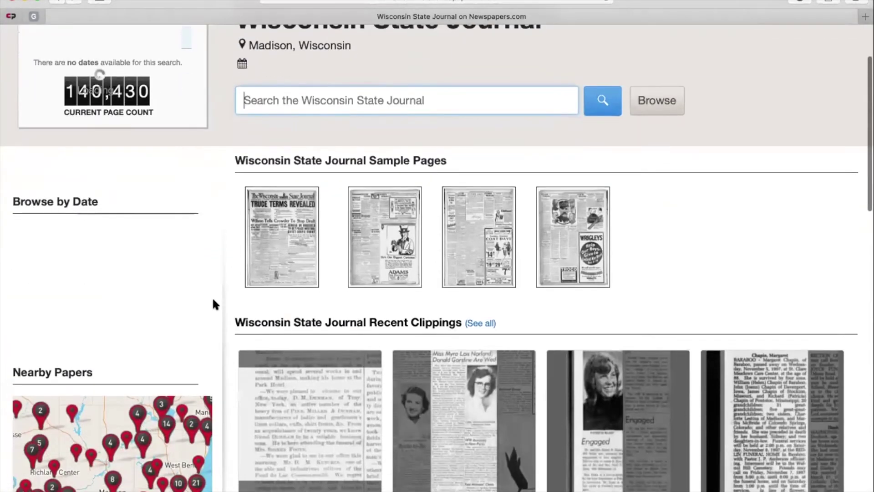
scroll(214, 304, "down", 4)
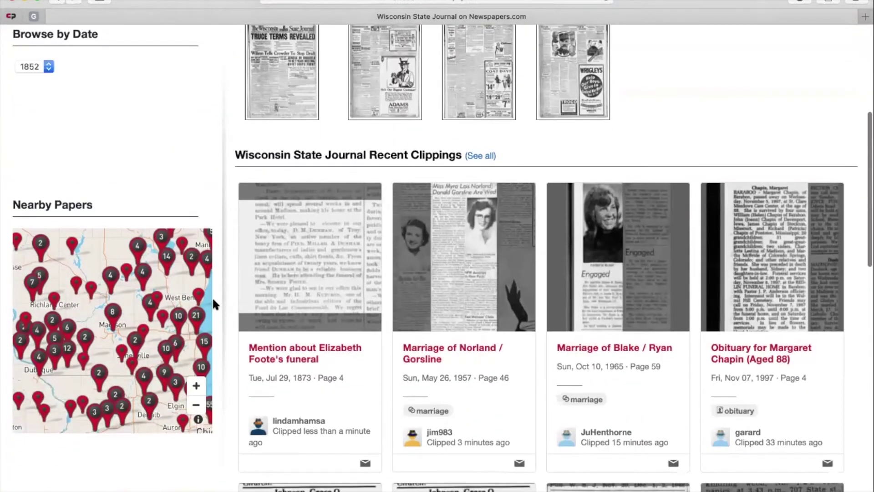
scroll(614, 281, "down", 10)
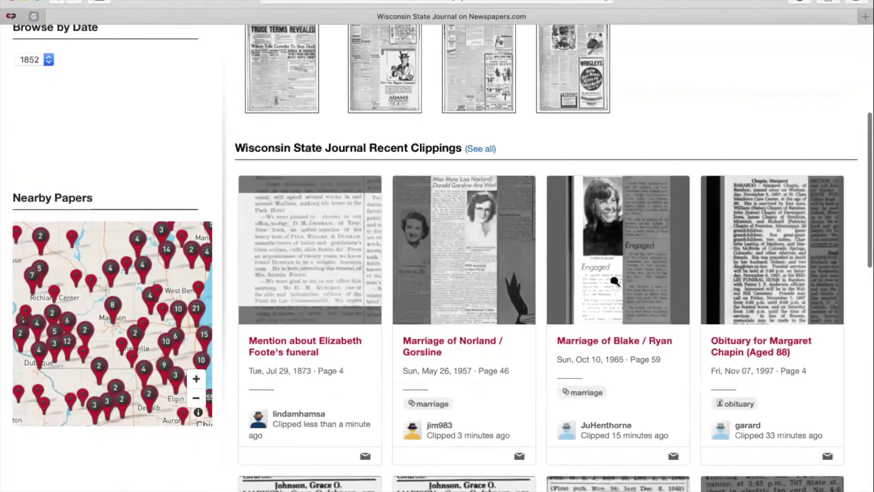
scroll(614, 281, "down", 3)
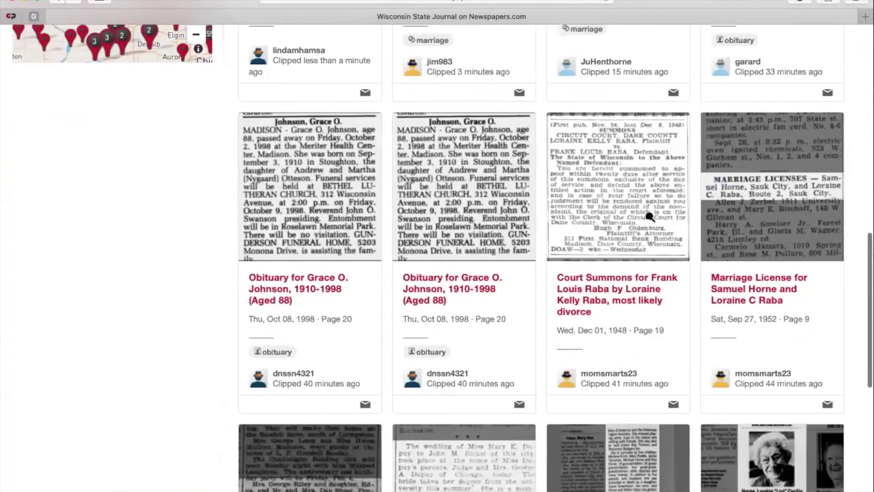
scroll(630, 219, "down", 4)
scroll(704, 250, "down", 6)
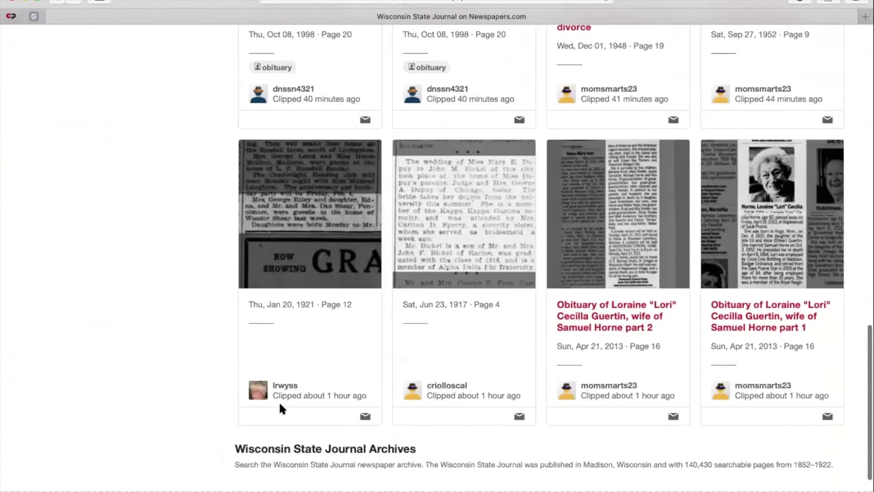
scroll(279, 404, "up", 6)
scroll(279, 404, "down", 9)
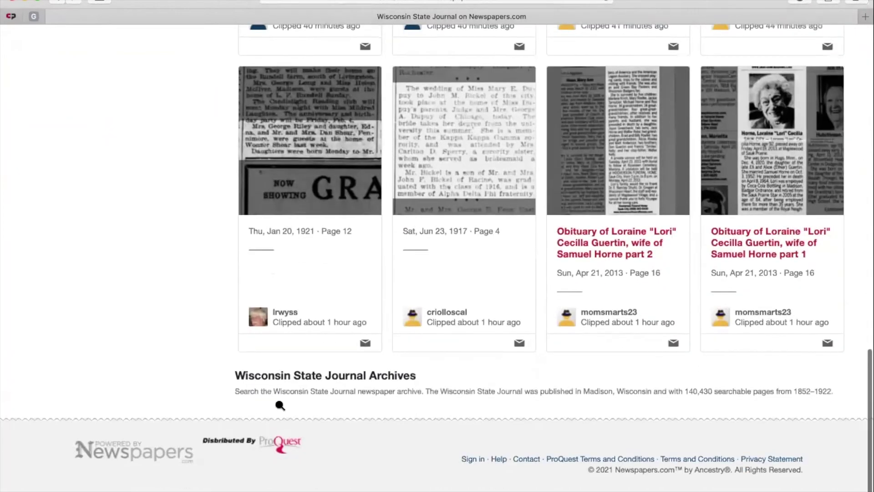
scroll(280, 405, "up", 15)
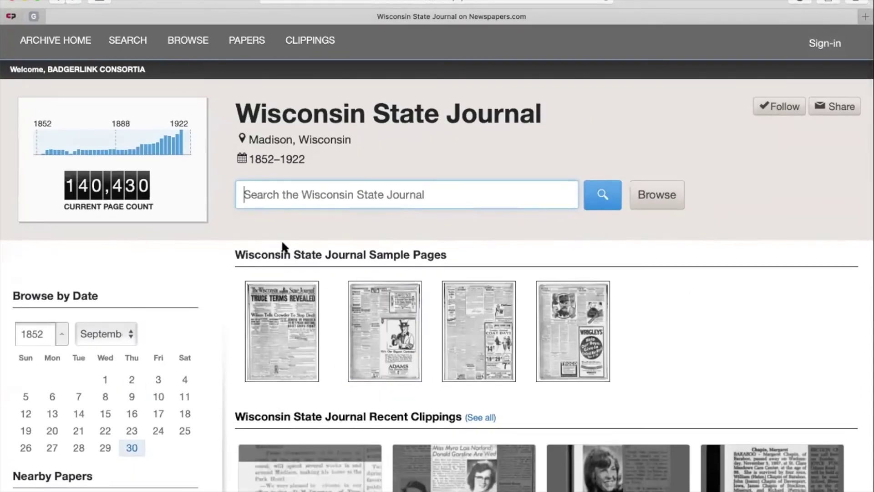
scroll(403, 180, "down", 5)
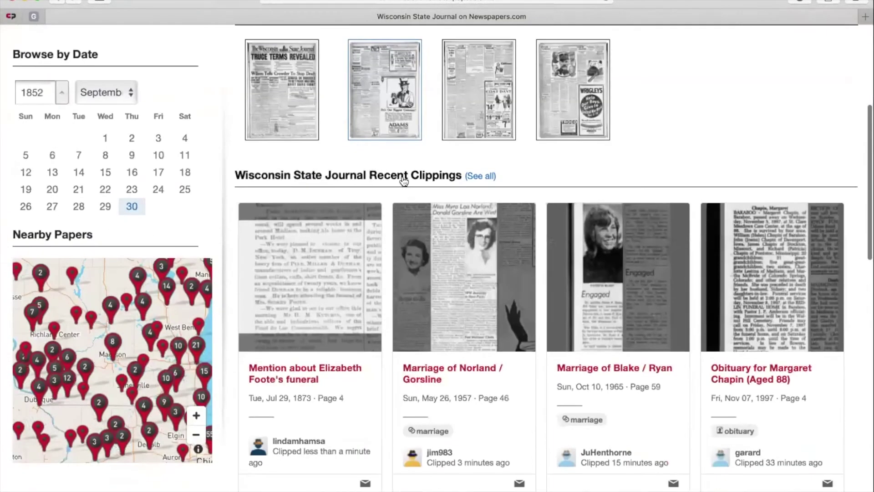
scroll(403, 180, "up", 5)
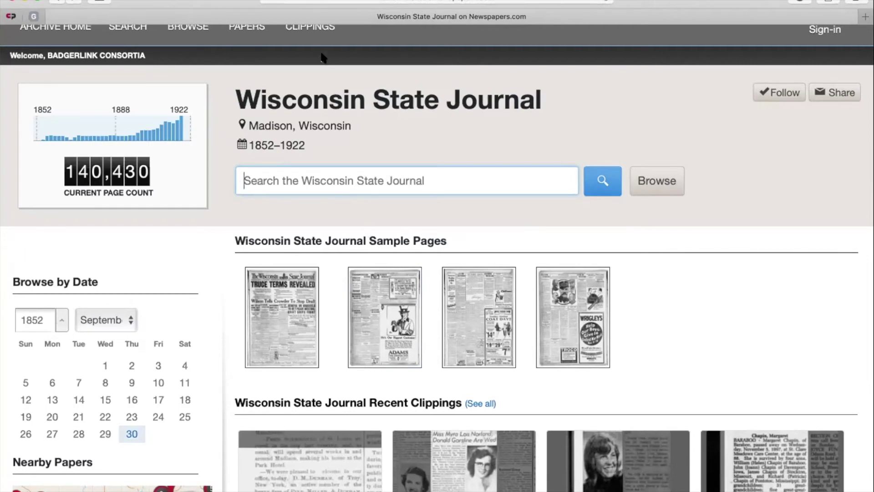
scroll(461, 227, "down", 3)
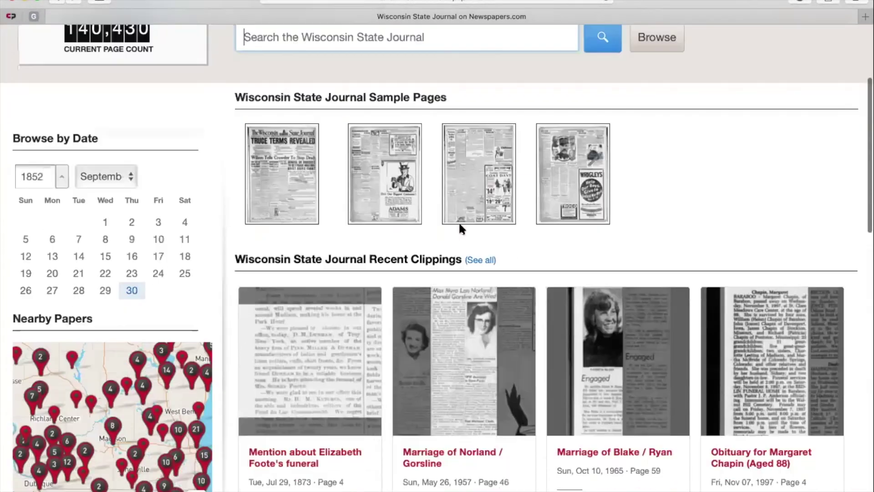
scroll(460, 227, "down", 3)
scroll(460, 227, "up", 5)
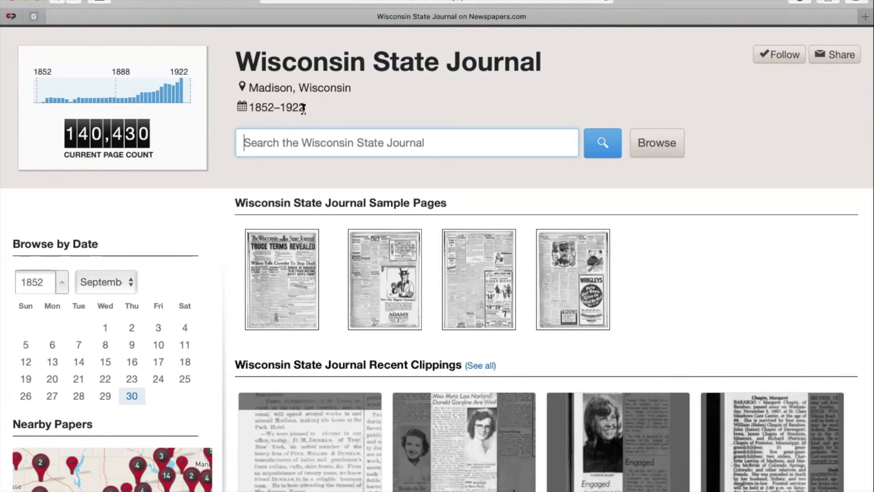
Step: Start entering the surname search term in the 'Search the Wisconsin State Journal' box
scroll(414, 222, "down", 1)
scroll(534, 253, "down", 10)
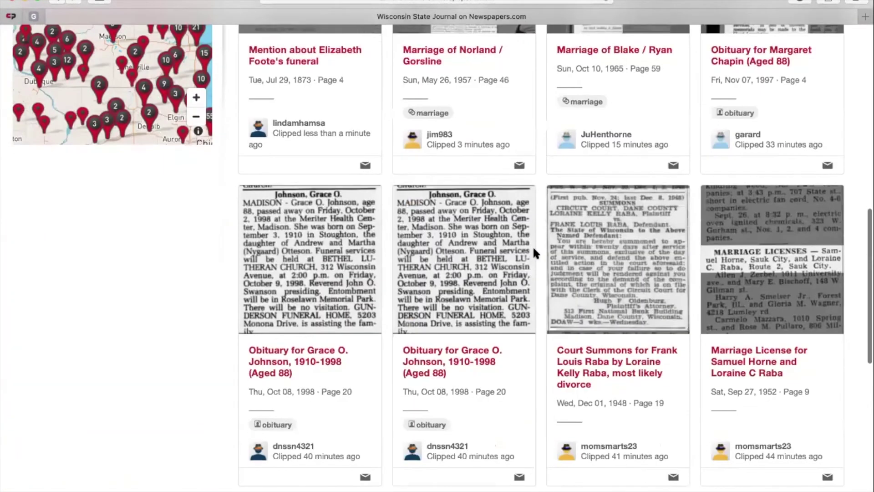
scroll(533, 245, "up", 3)
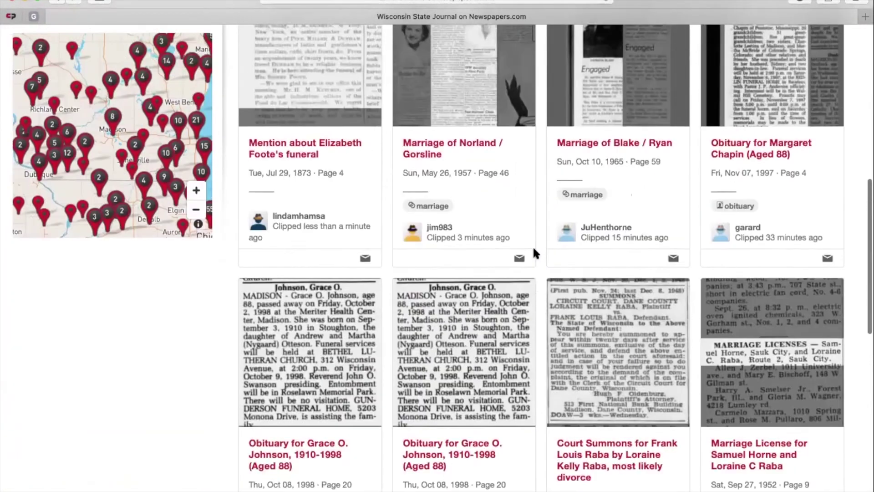
scroll(534, 227, "up", 4)
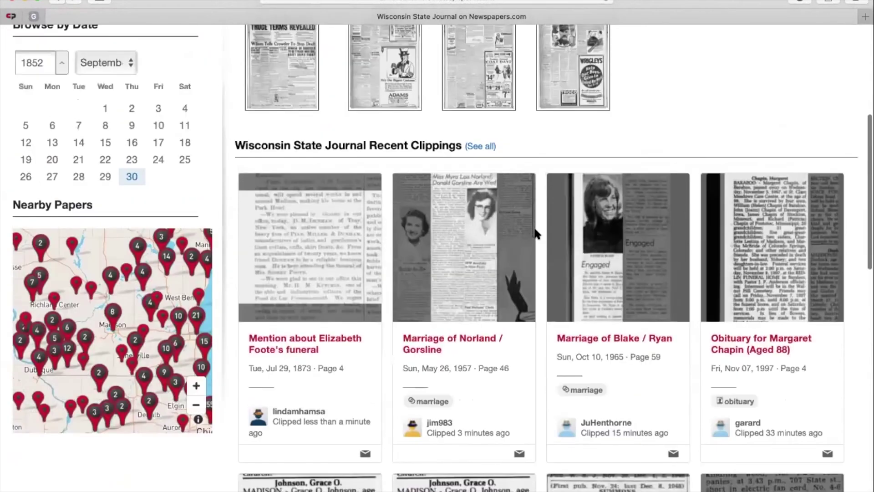
scroll(535, 234, "up", 2)
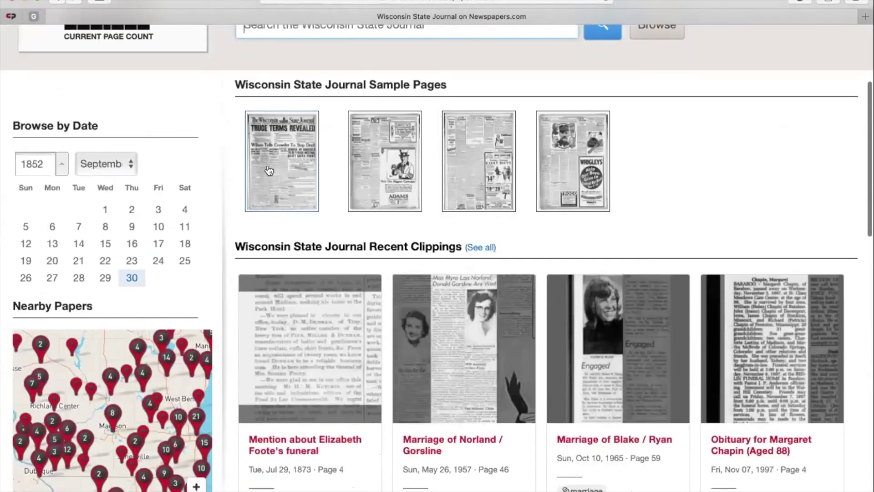
scroll(268, 171, "up", 2)
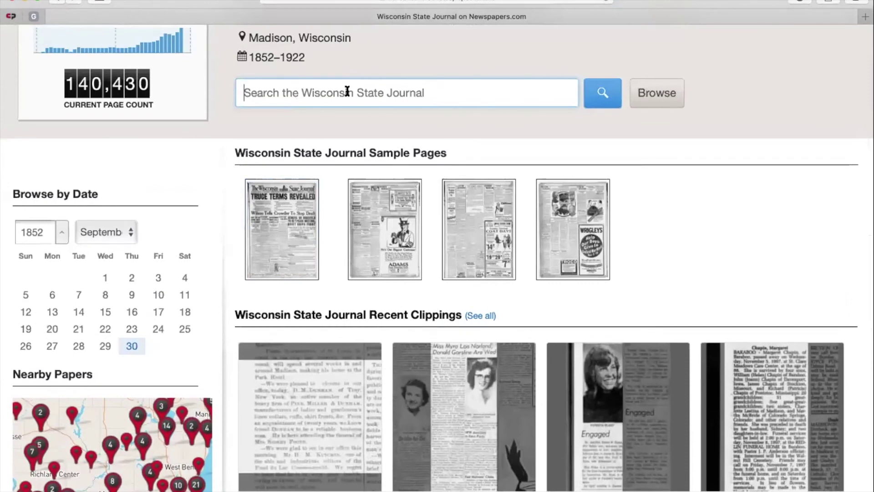
type("Leopol")
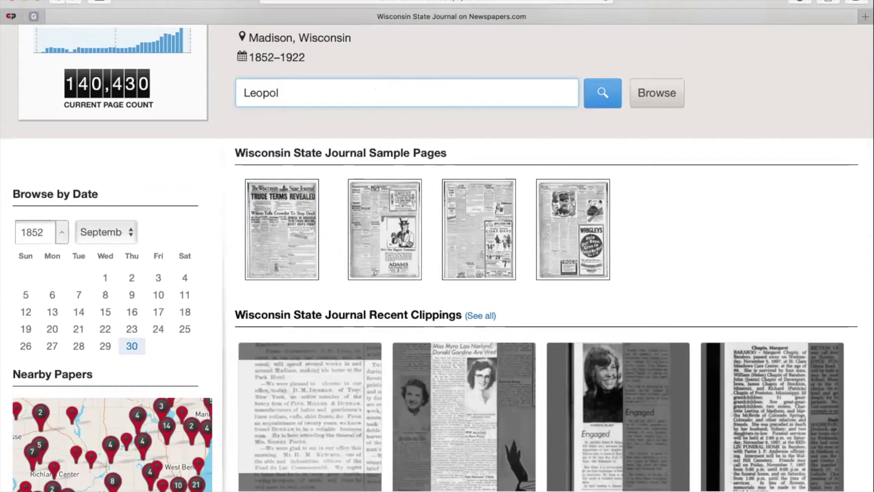
Step: Run the search, browse the 1,783 matching pages, and open the 12 July 1870 page 2
left_click(610, 91)
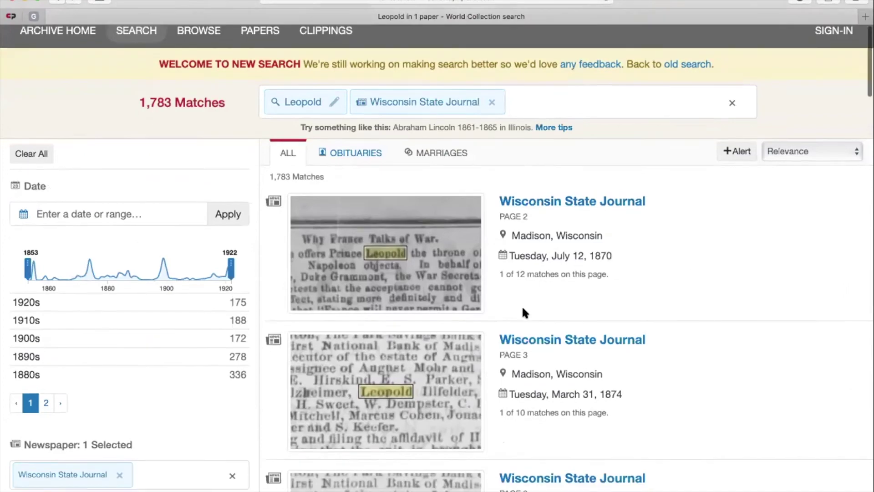
scroll(523, 308, "down", 8)
scroll(525, 313, "down", 6)
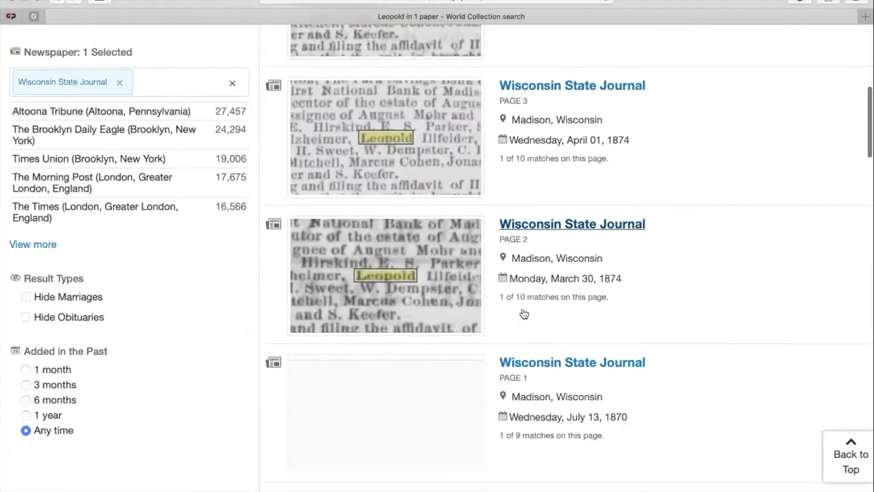
scroll(525, 313, "down", 6)
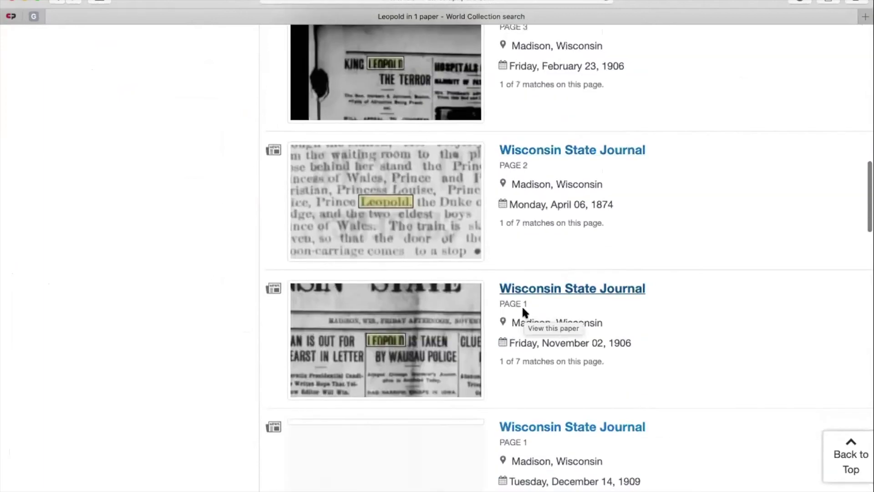
scroll(523, 310, "down", 8)
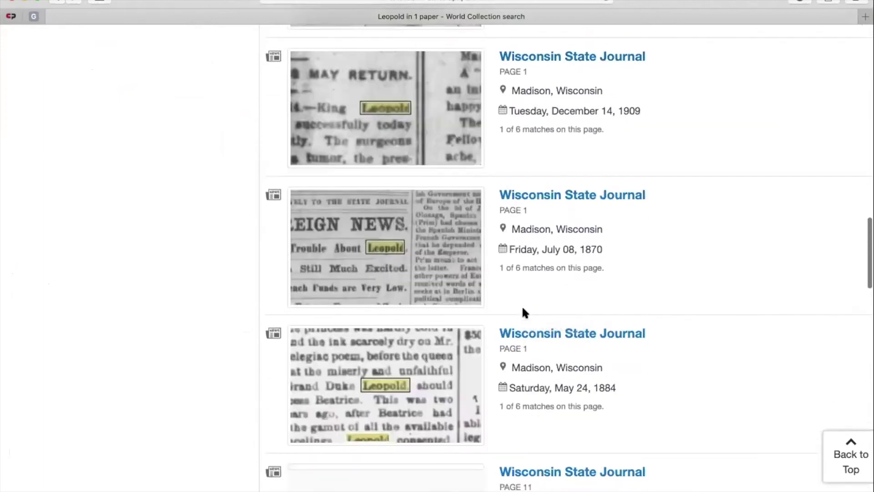
scroll(524, 312, "down", 4)
scroll(540, 246, "down", 8)
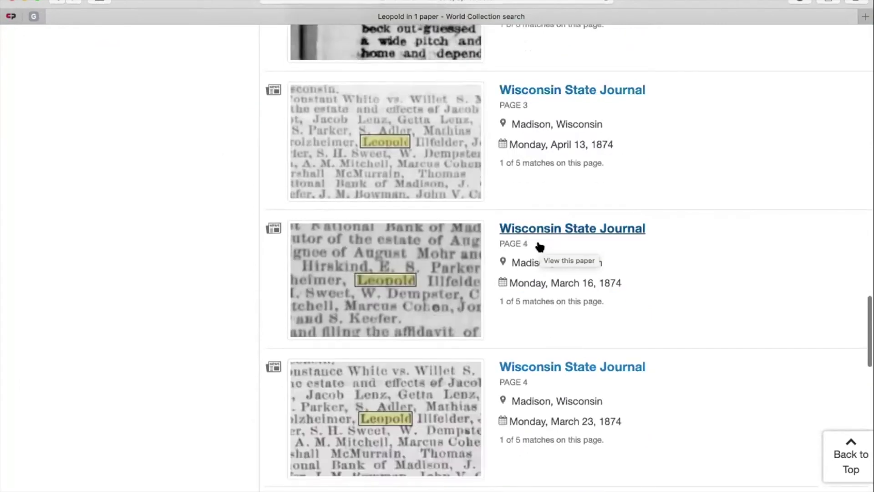
scroll(540, 246, "down", 5)
scroll(539, 245, "down", 5)
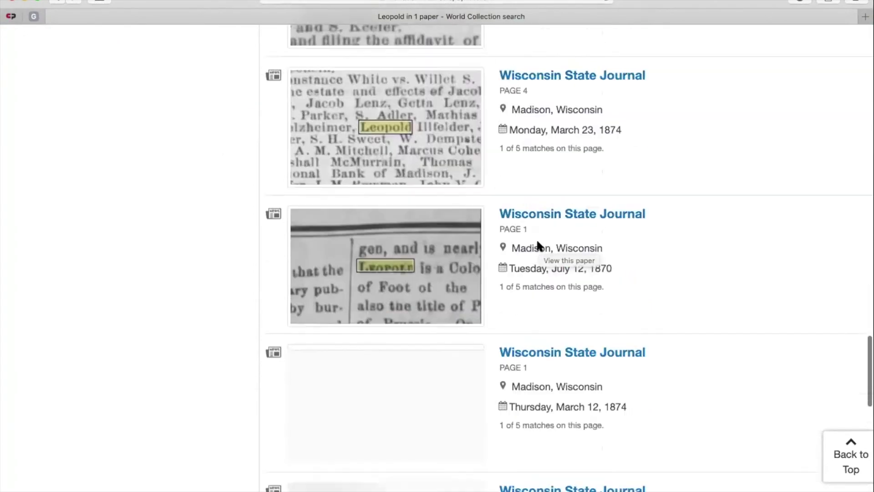
scroll(540, 247, "down", 6)
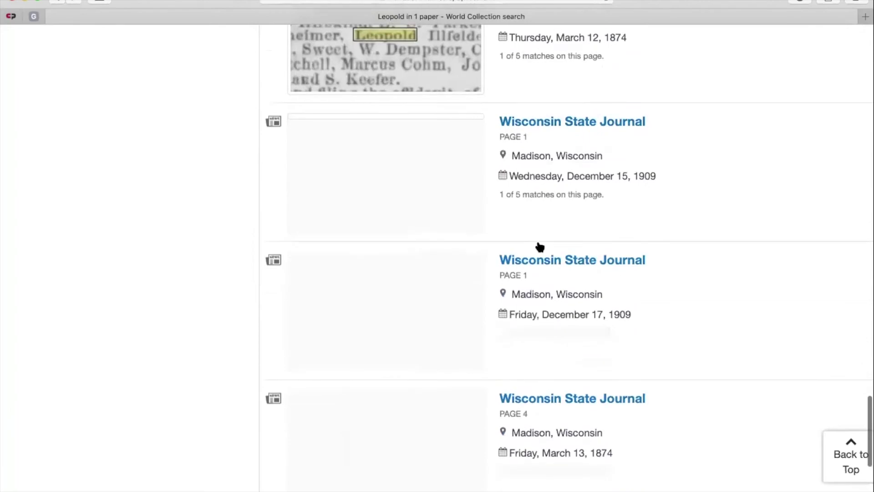
scroll(540, 247, "down", 2)
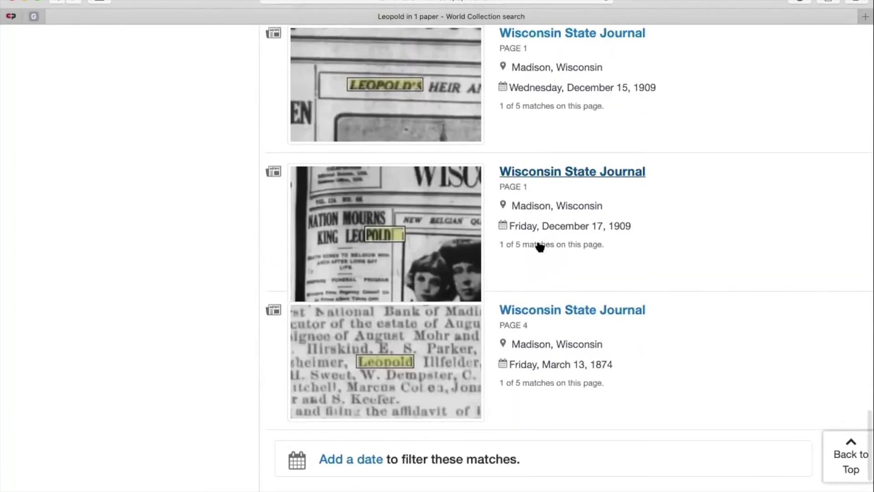
scroll(540, 246, "down", 4)
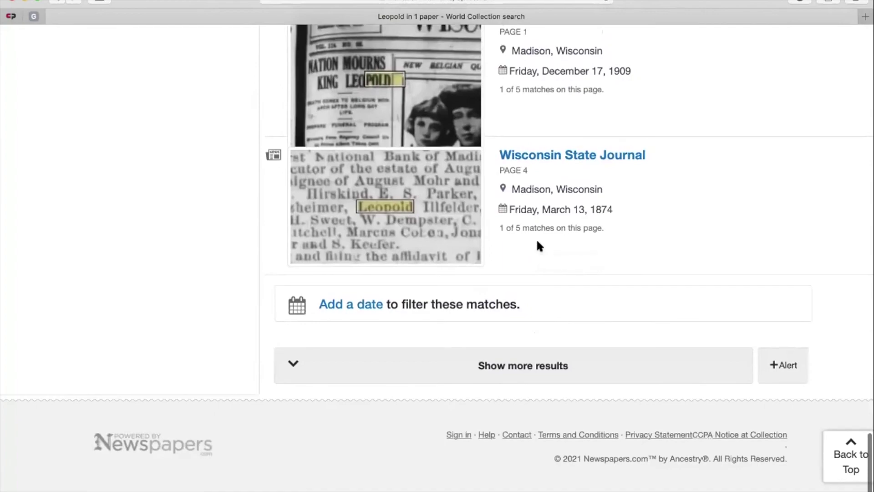
scroll(537, 239, "up", 15)
scroll(540, 247, "up", 6)
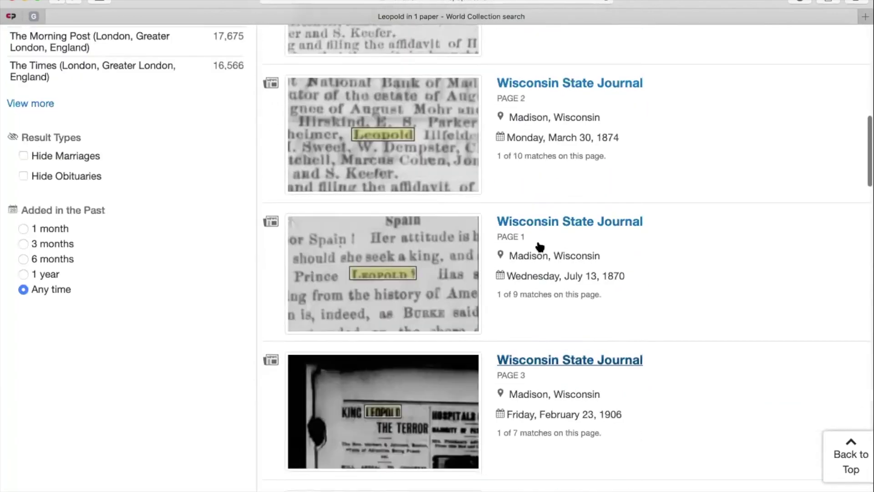
scroll(538, 241, "up", 2)
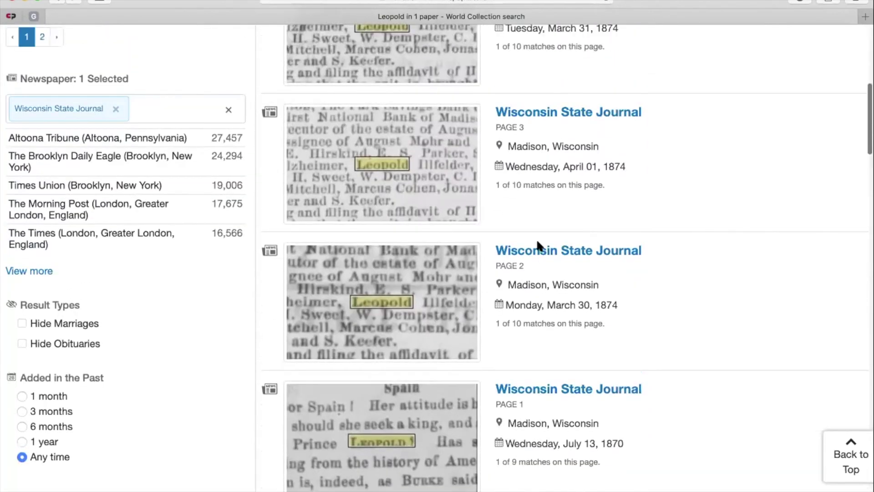
scroll(416, 279, "up", 5)
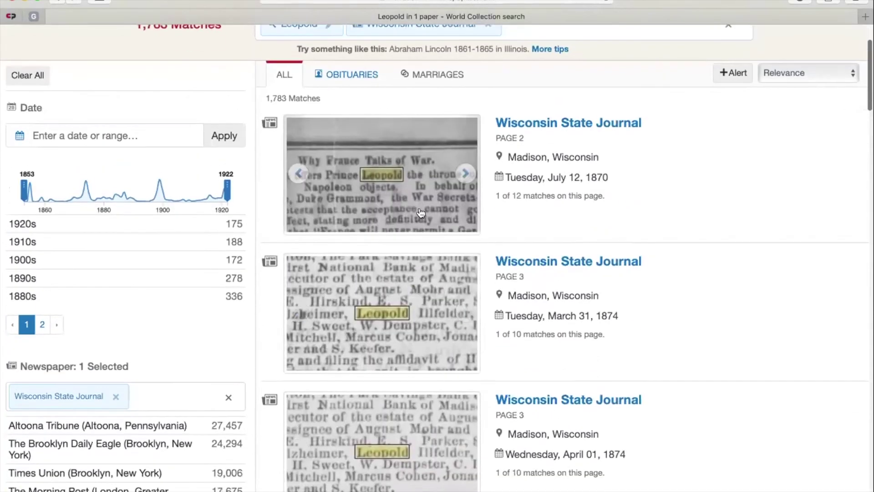
left_click(421, 212)
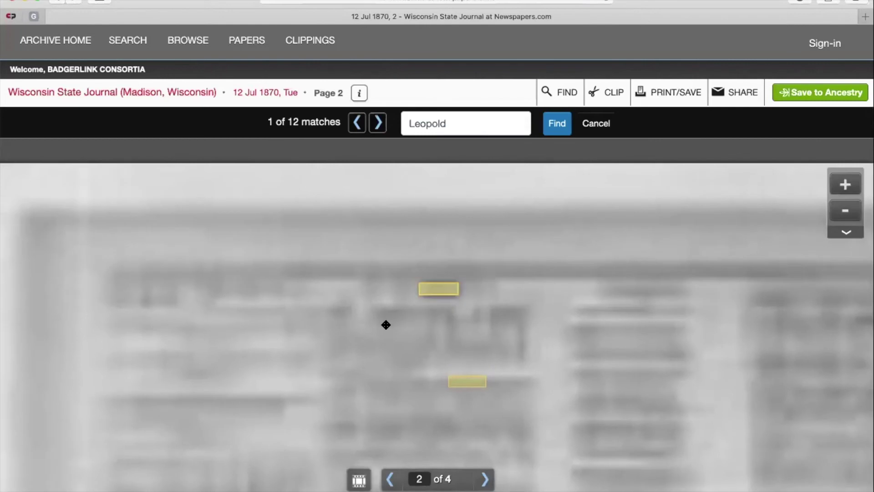
Step: Read down the 12 July 1870 page, show the issue's thumbnails, then return to the 1,783 results
scroll(331, 306, "down", 3)
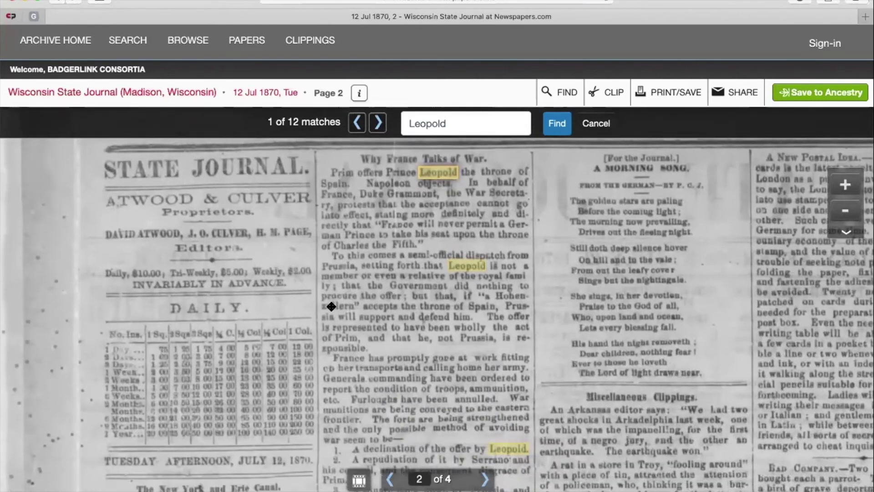
scroll(331, 306, "down", 3)
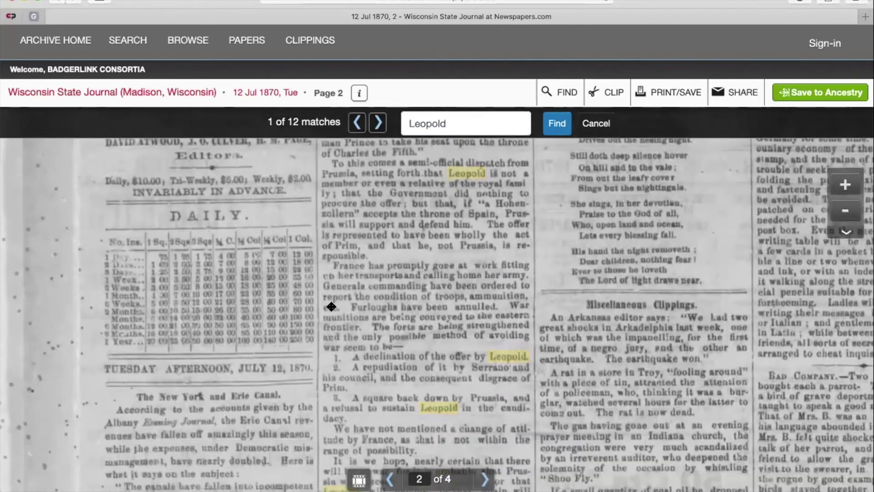
scroll(331, 306, "down", 10)
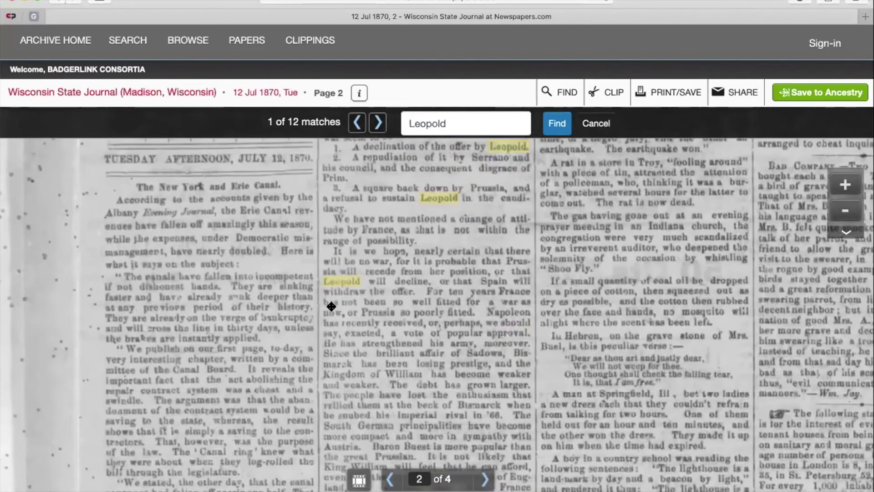
scroll(331, 306, "down", 10)
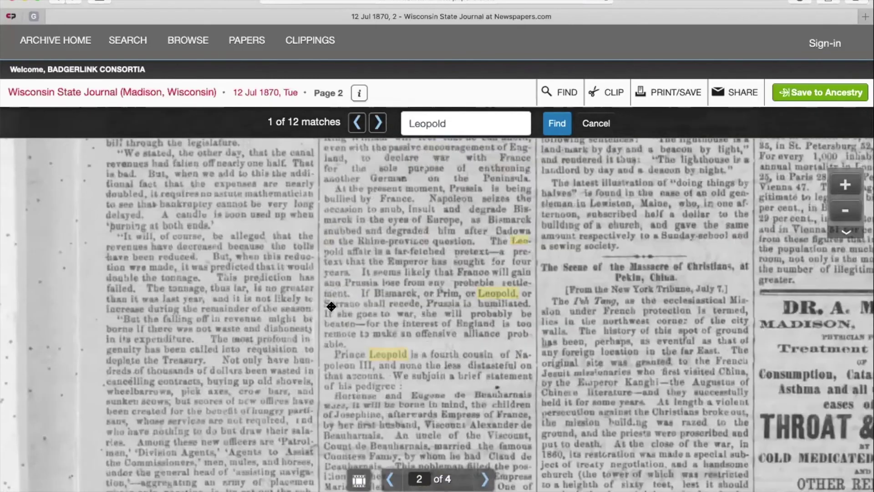
scroll(331, 307, "down", 5)
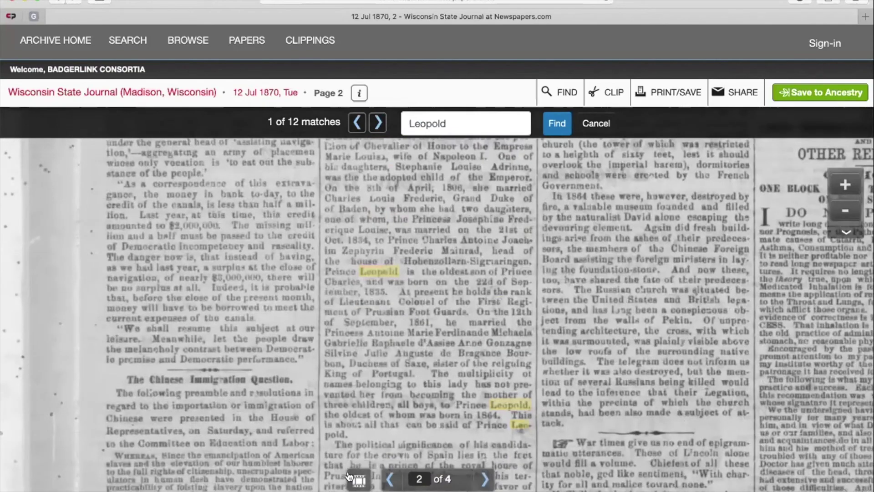
left_click(360, 481)
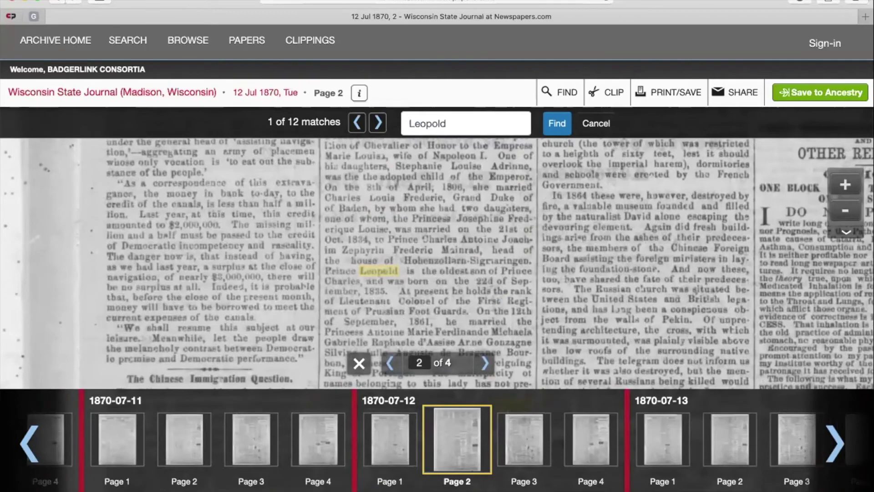
key("super+bracketleft")
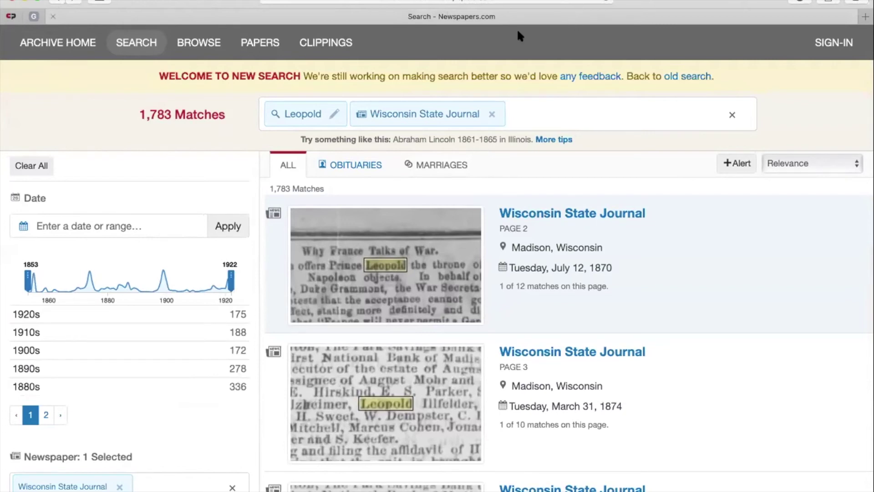
Step: Go back four pages to the Middleton Public Library databases list and open U.S. Newsstream
left_click(53, 2)
left_click(53, 1)
left_click(54, 1)
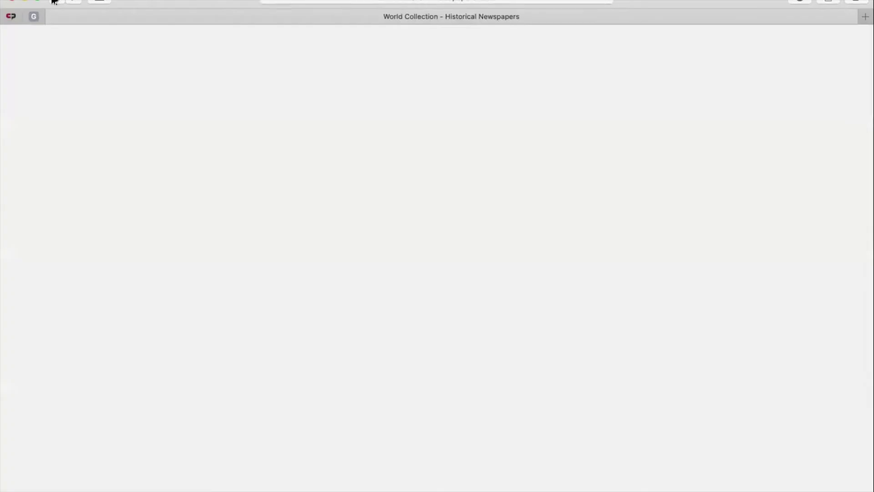
left_click(54, 2)
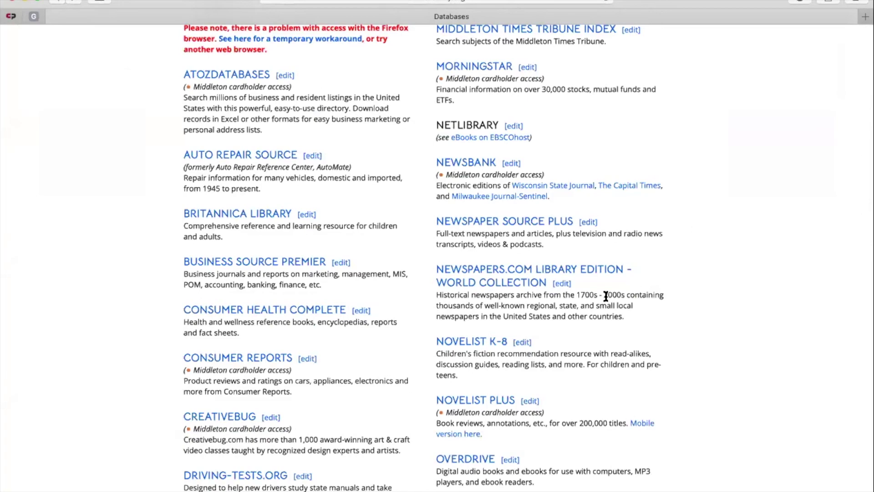
scroll(529, 218, "down", 5)
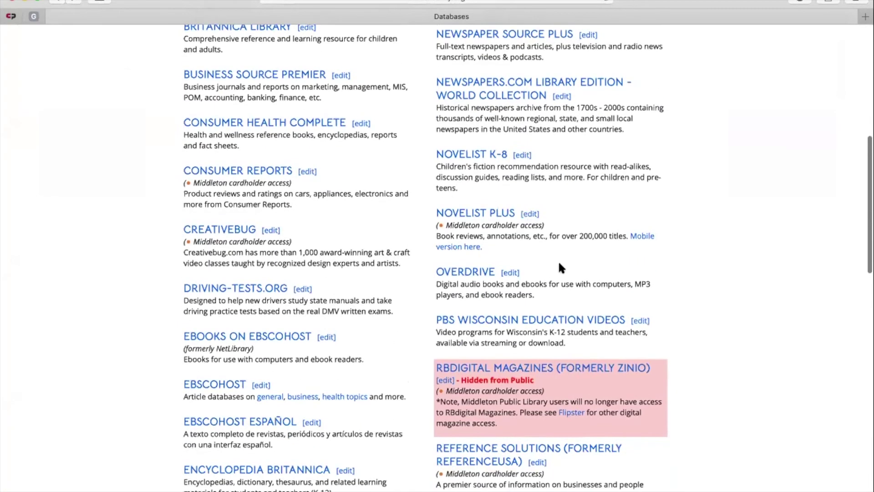
scroll(558, 260, "up", 2)
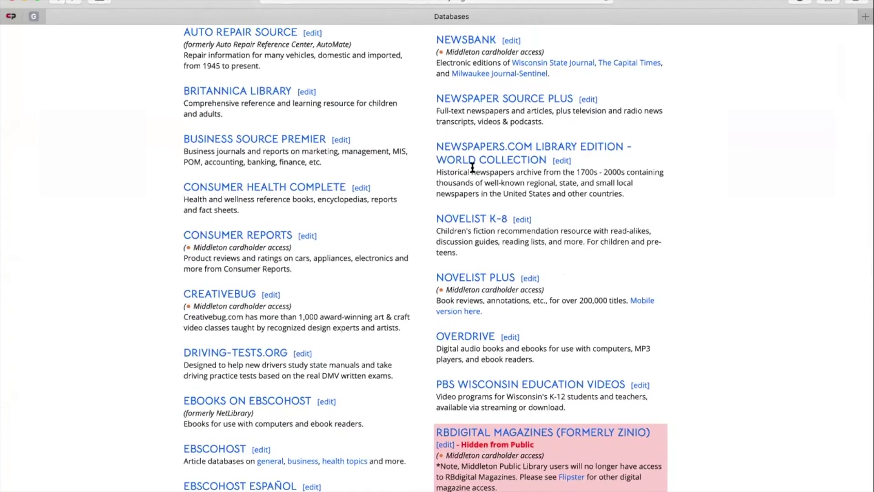
scroll(469, 326, "down", 6)
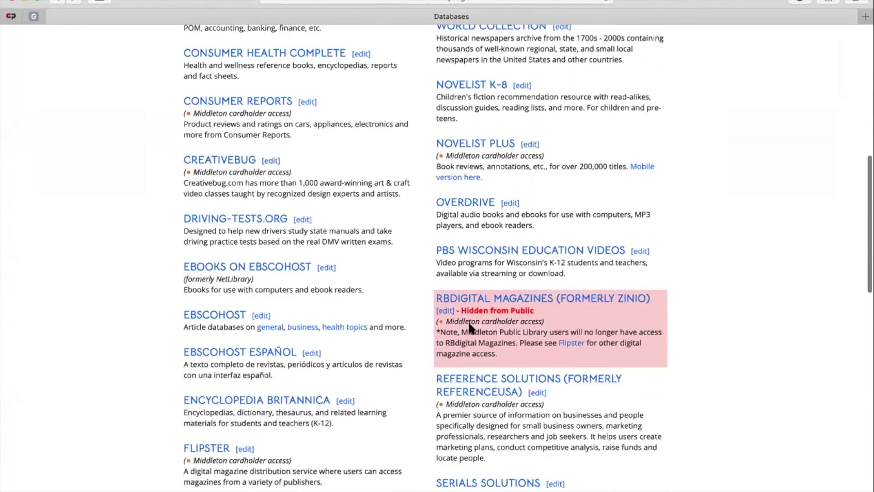
scroll(471, 330, "down", 6)
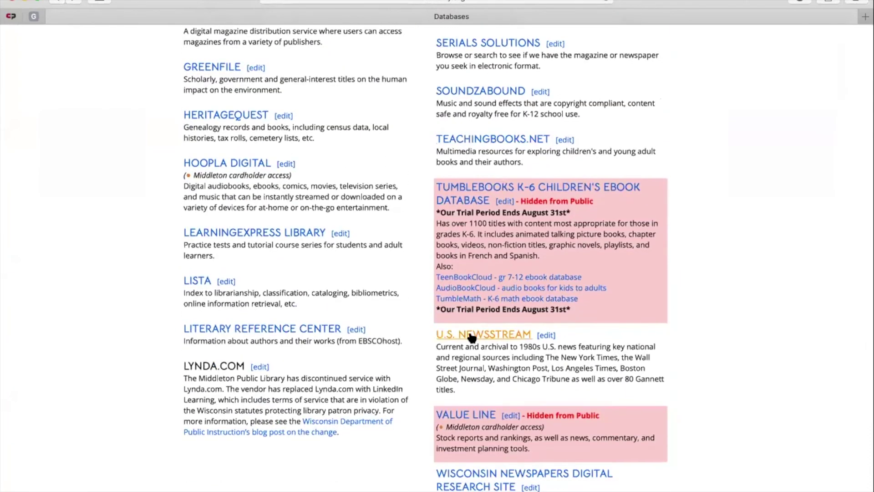
left_click(469, 334)
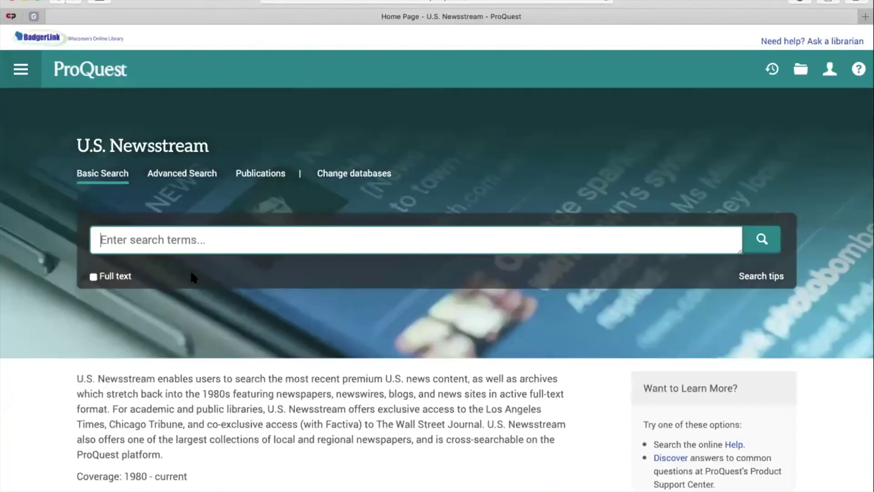
Step: List the database's newspaper publications whose titles start with N
scroll(236, 236, "down", 3)
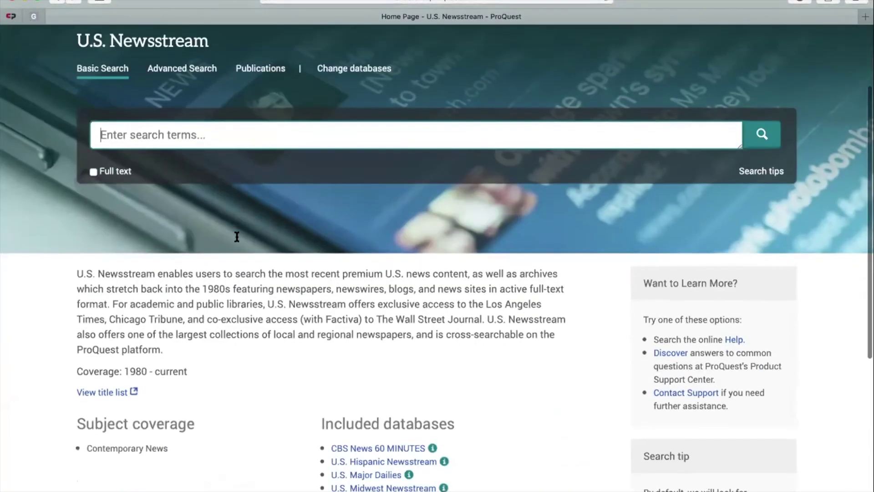
scroll(395, 264, "down", 3)
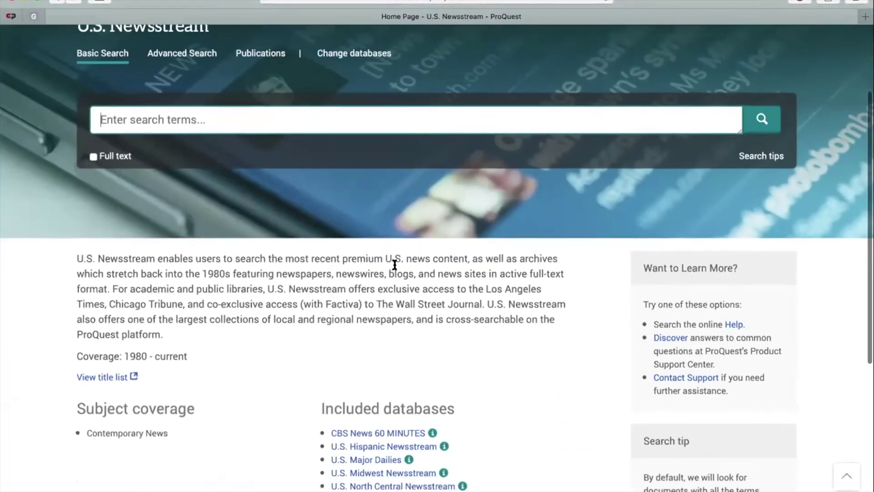
scroll(408, 238, "up", 3)
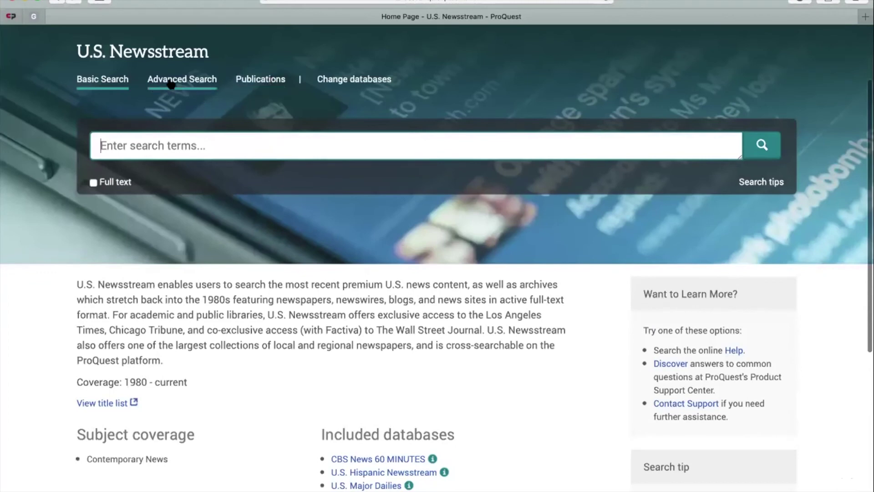
left_click(260, 79)
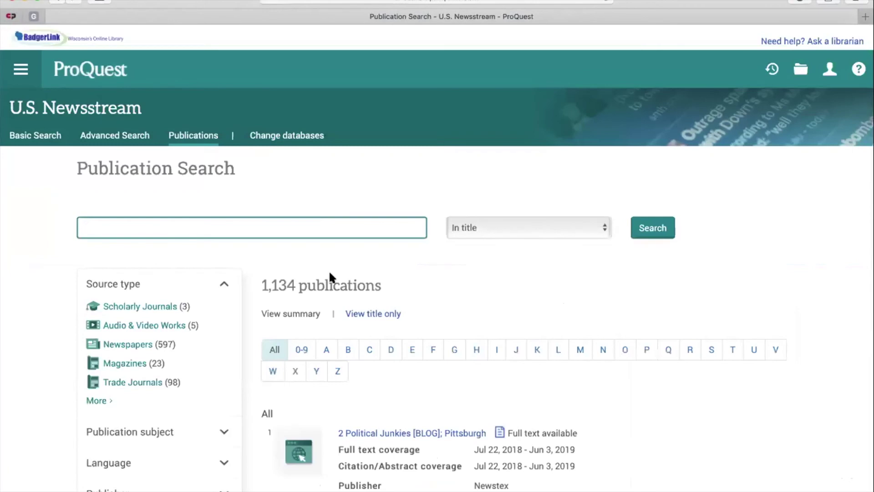
scroll(329, 269, "down", 5)
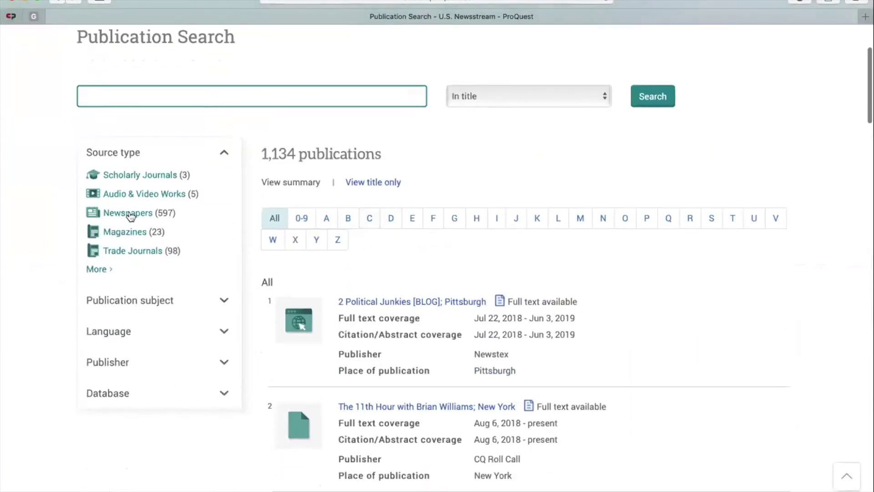
left_click(129, 214)
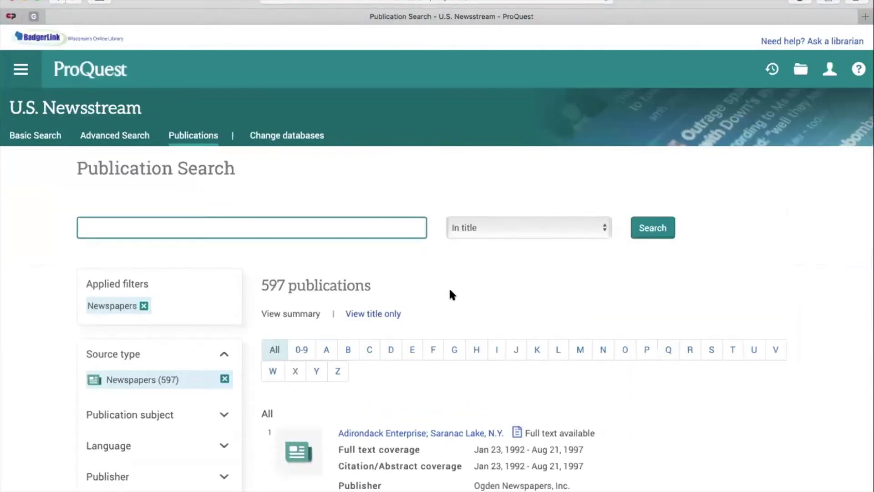
scroll(449, 294, "down", 5)
left_click(600, 149)
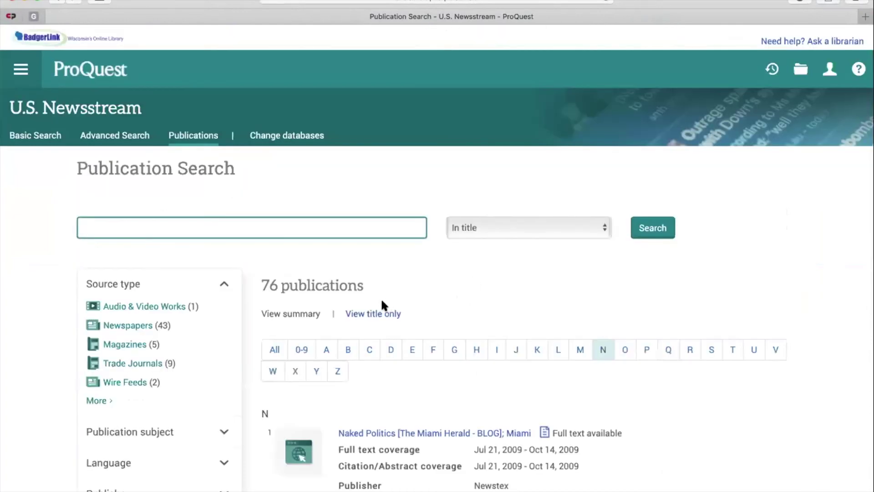
Step: Move to page 2 of the list and open New York Times (Online)
scroll(381, 297, "down", 10)
scroll(381, 297, "down", 10)
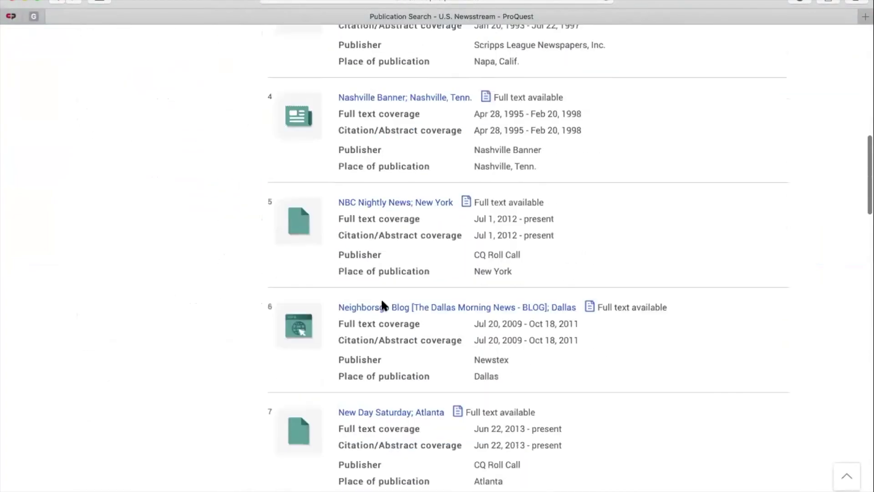
scroll(382, 305, "down", 10)
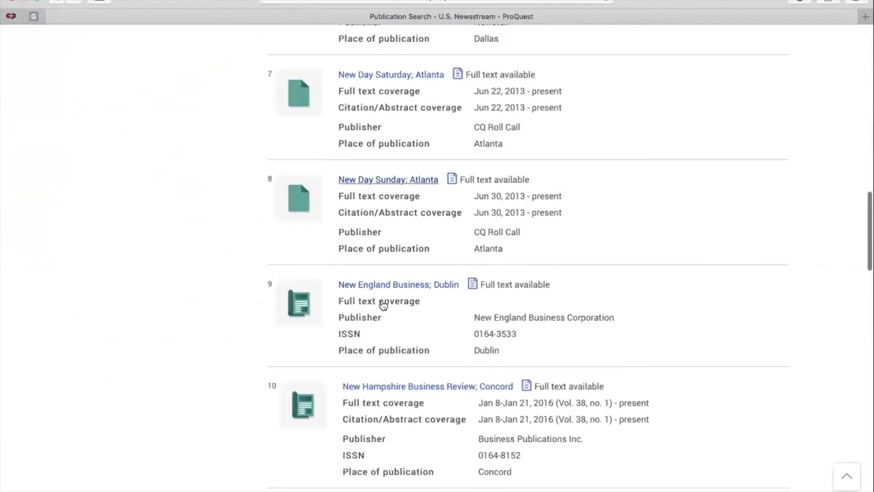
scroll(382, 304, "down", 10)
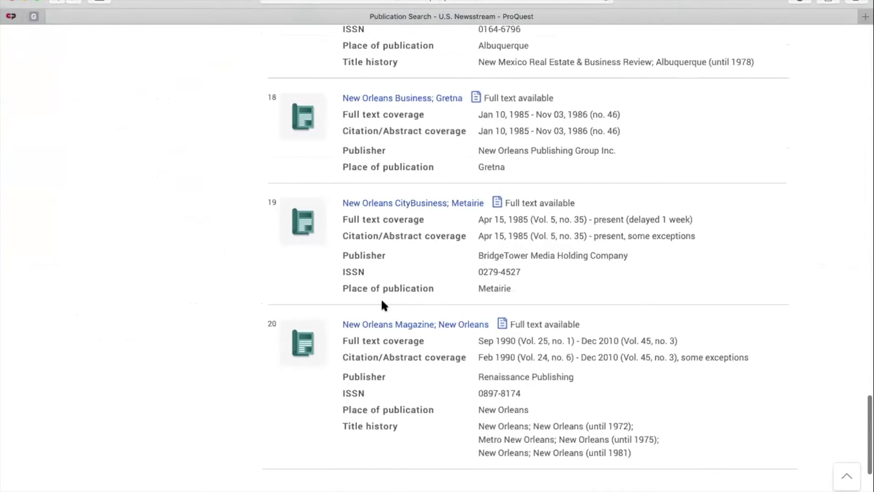
scroll(381, 305, "down", 4)
left_click(399, 336)
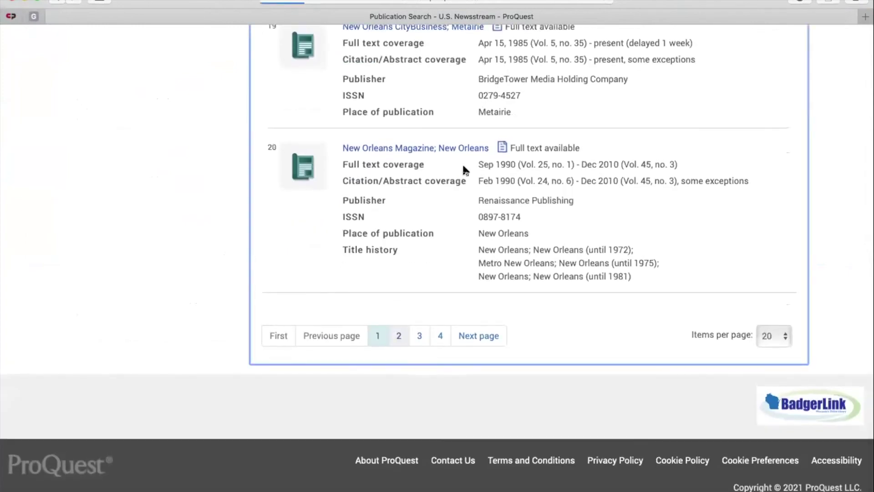
scroll(411, 335, "down", 5)
scroll(410, 334, "down", 12)
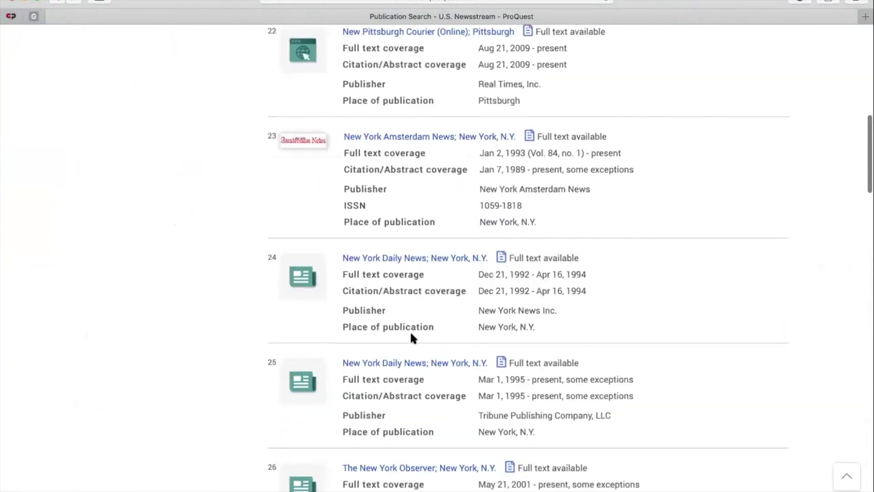
scroll(411, 334, "down", 5)
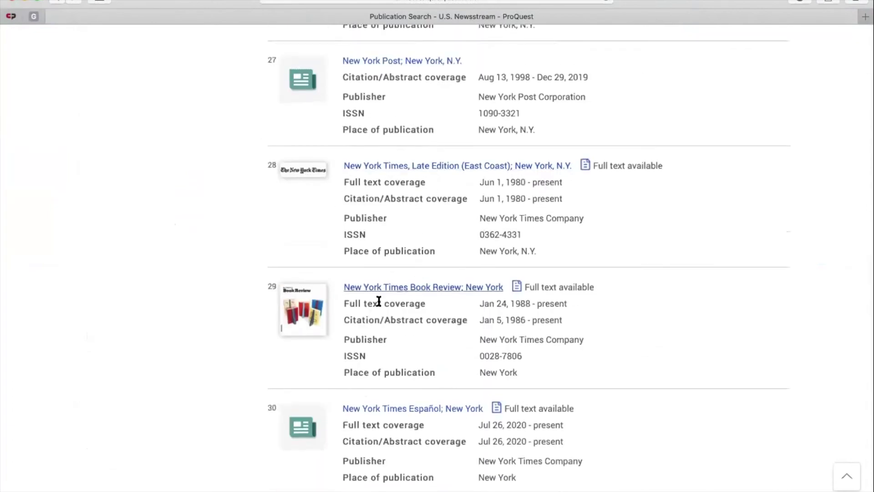
scroll(426, 295, "down", 2)
scroll(425, 295, "down", 1)
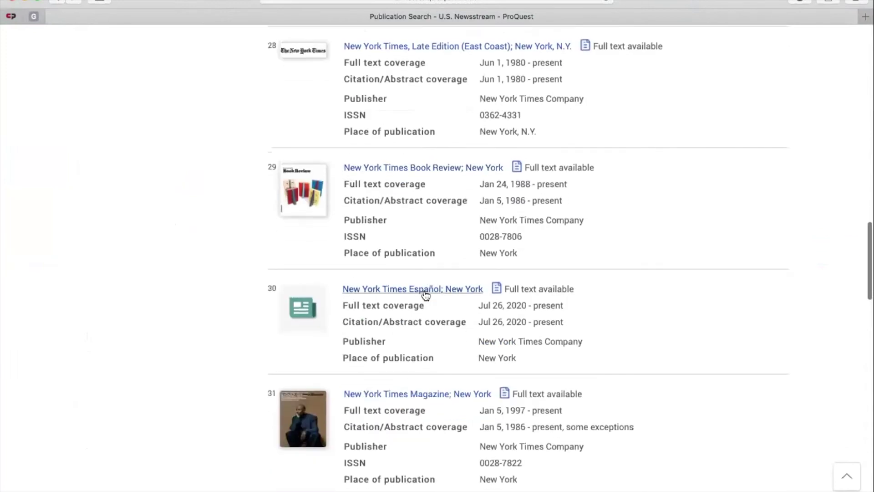
scroll(425, 293, "down", 4)
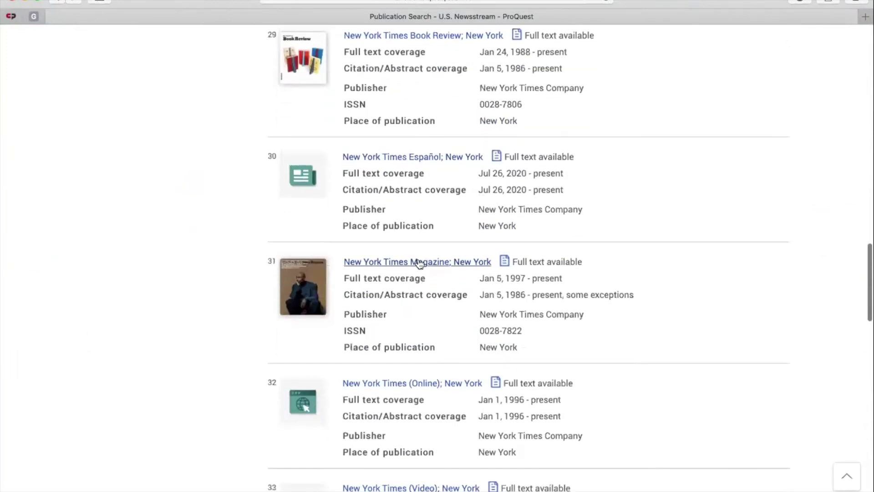
scroll(400, 355, "down", 3)
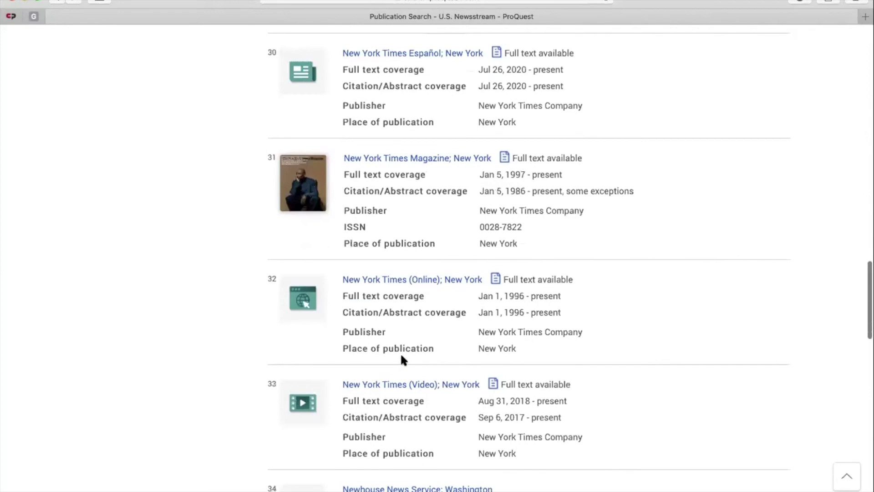
scroll(424, 285, "down", 4)
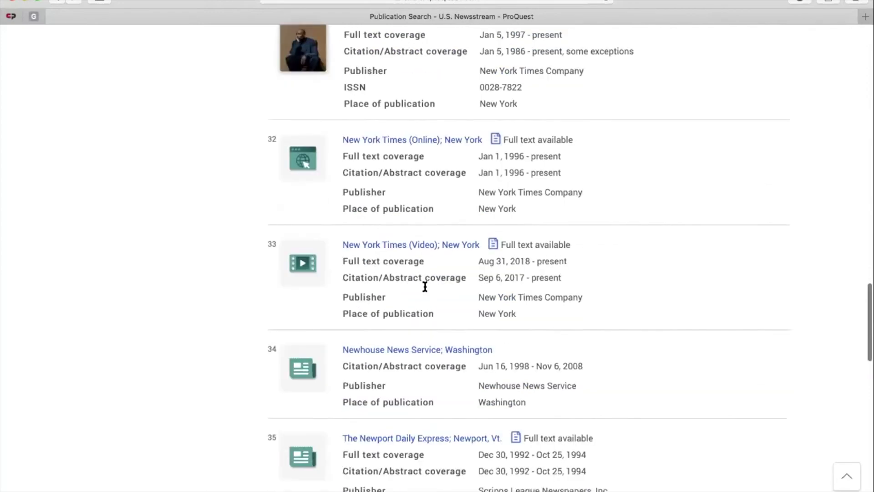
scroll(424, 286, "down", 5)
scroll(424, 286, "up", 6)
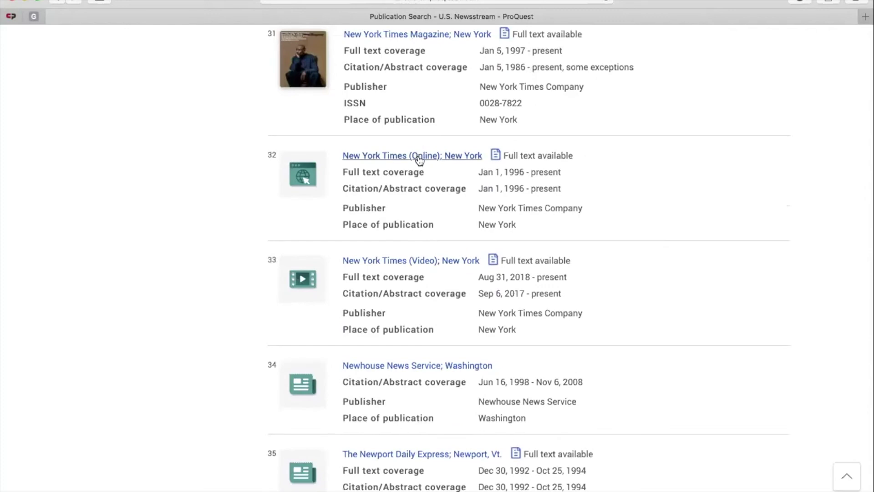
left_click(419, 156)
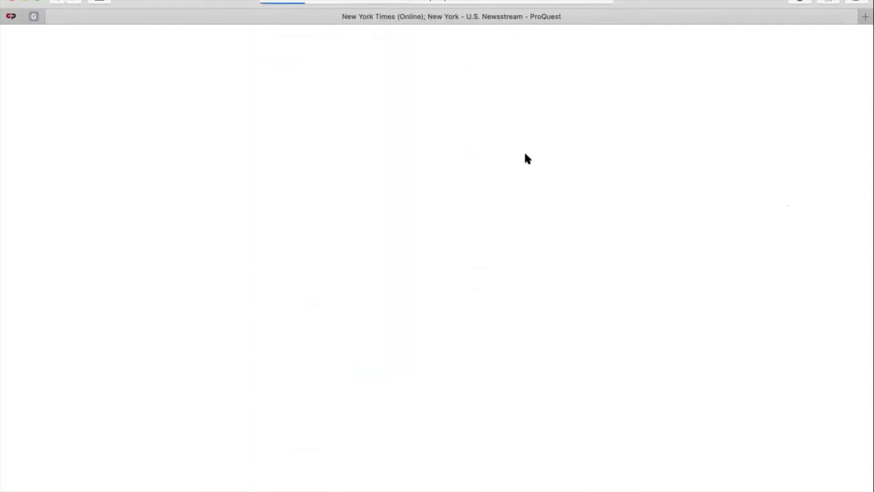
scroll(477, 196, "down", 5)
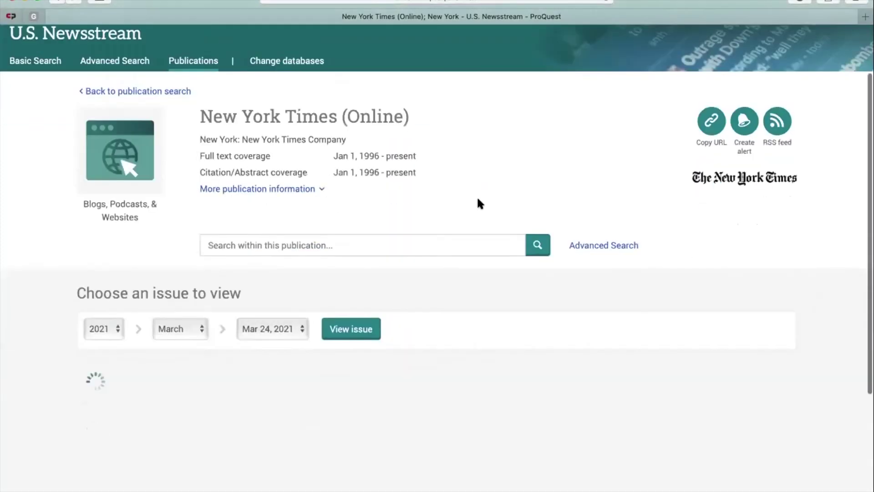
scroll(479, 203, "down", 2)
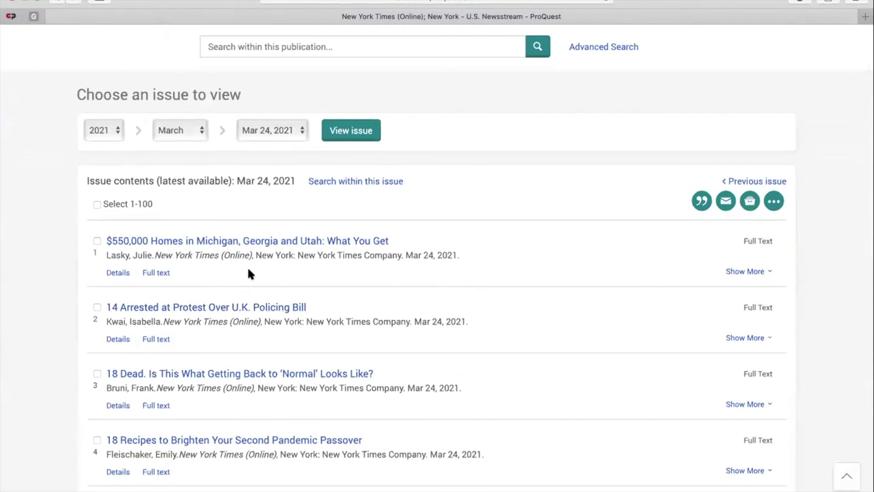
scroll(189, 245, "down", 3)
scroll(189, 244, "down", 1)
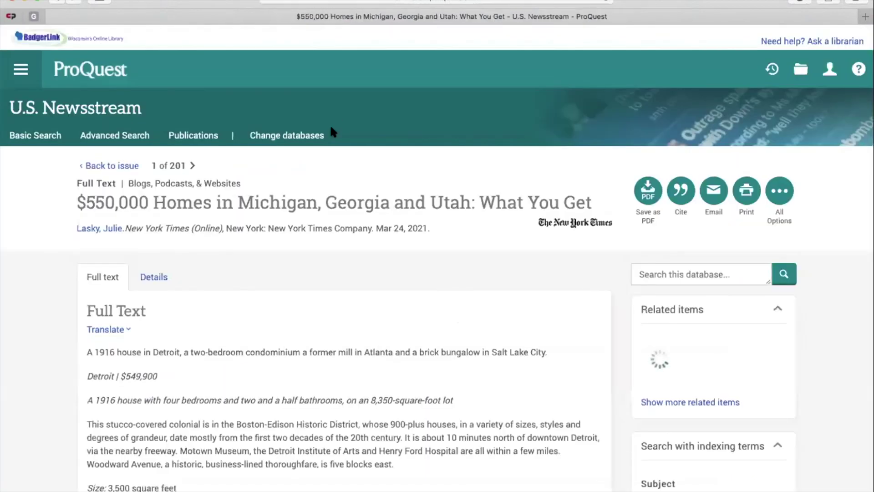
scroll(254, 336, "down", 7)
scroll(255, 337, "up", 4)
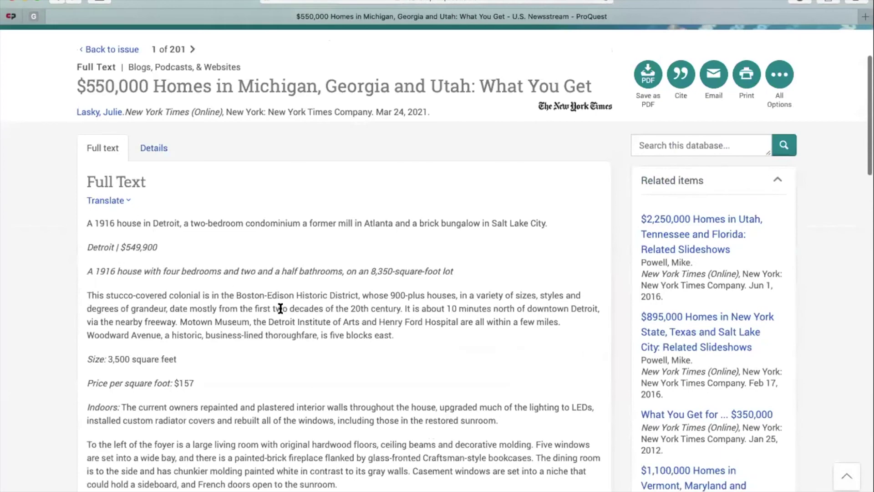
scroll(280, 308, "down", 1)
scroll(280, 309, "down", 20)
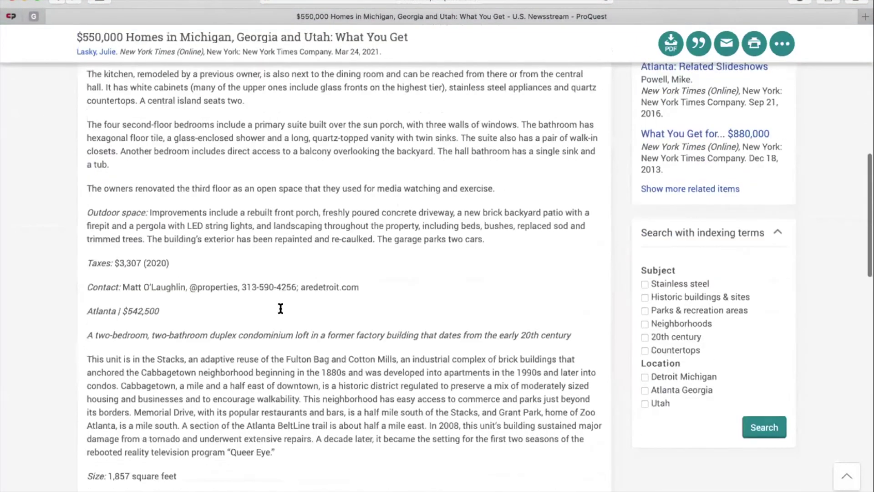
scroll(282, 311, "down", 2)
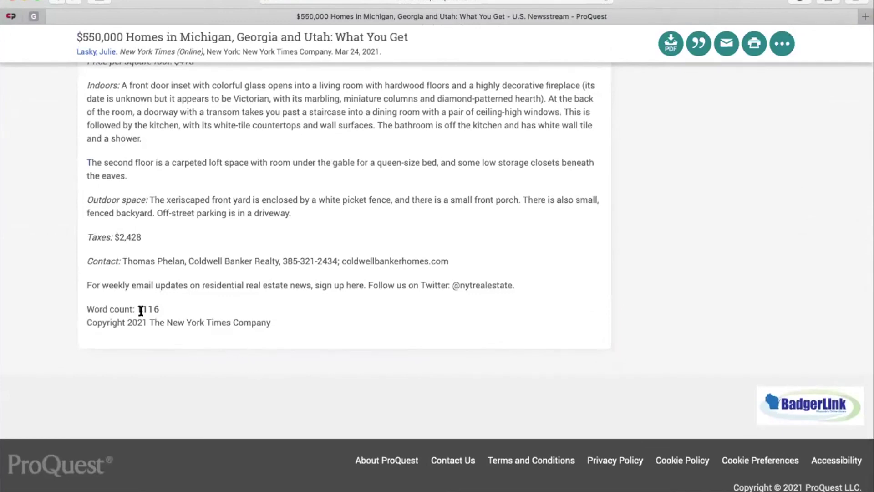
scroll(166, 311, "up", 3)
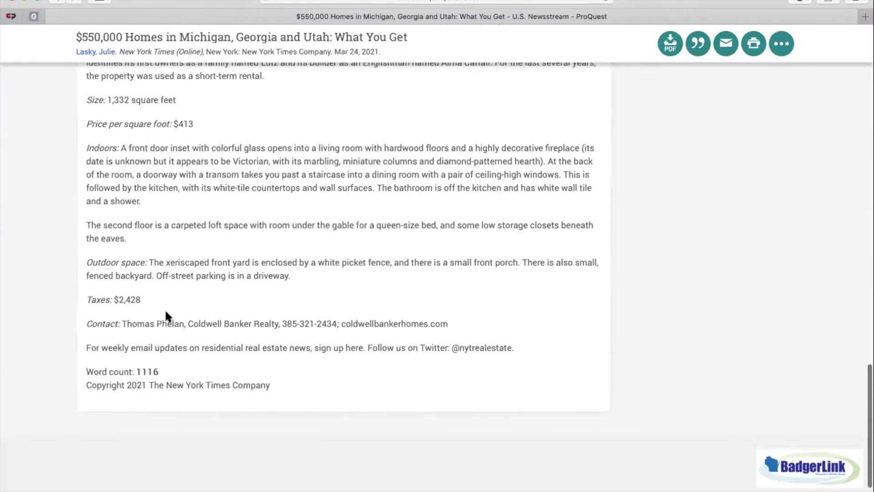
scroll(166, 314, "up", 1)
scroll(166, 313, "up", 15)
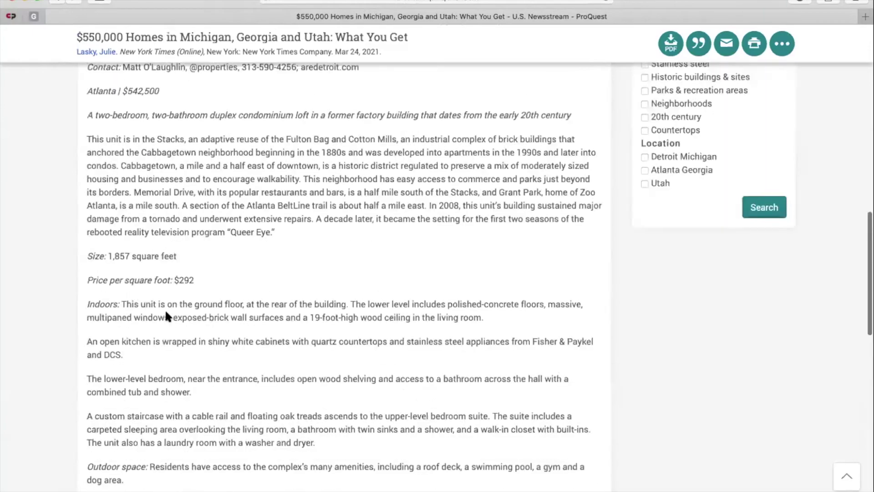
scroll(167, 315, "up", 10)
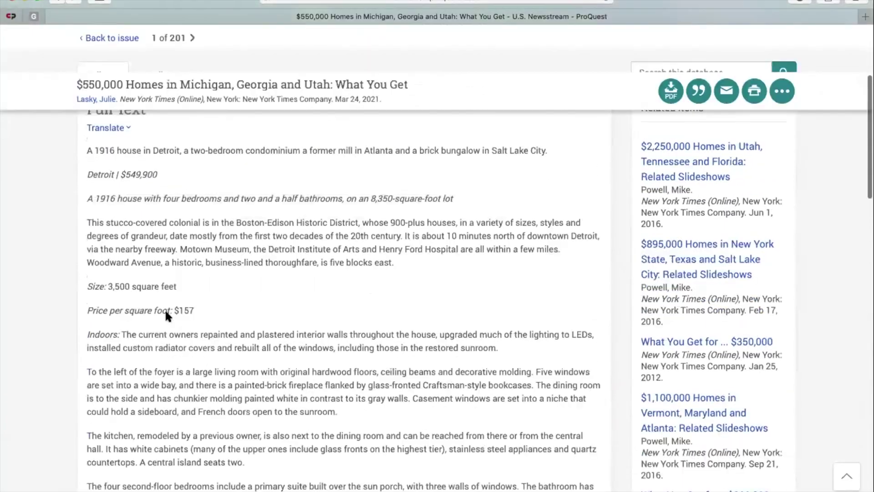
scroll(168, 306, "up", 3)
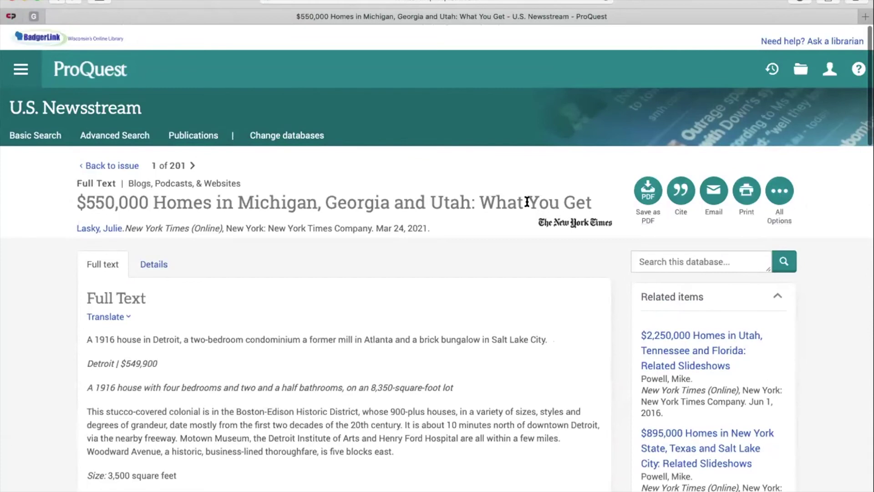
left_click(649, 194)
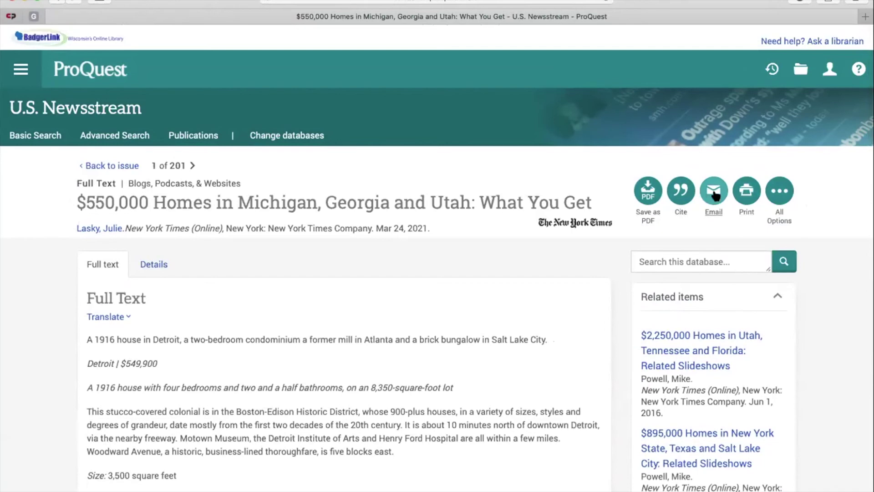
left_click(680, 191)
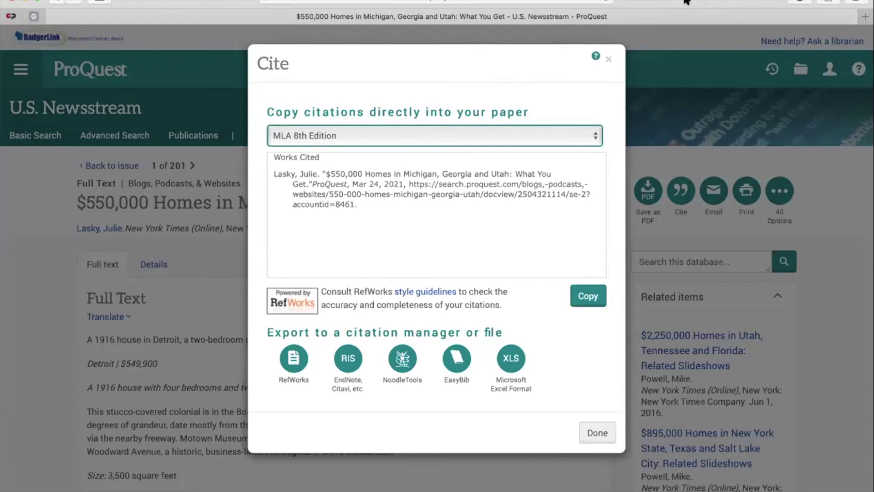
left_click(593, 143)
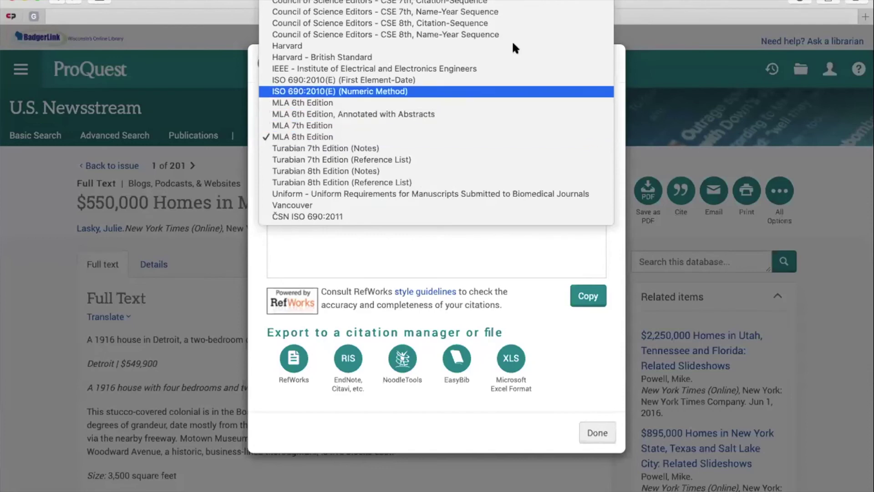
left_click(461, 240)
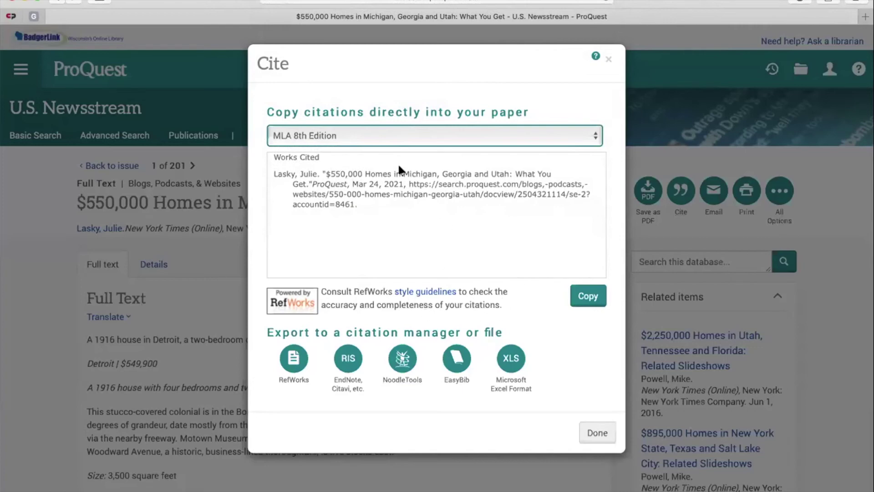
left_click(360, 206)
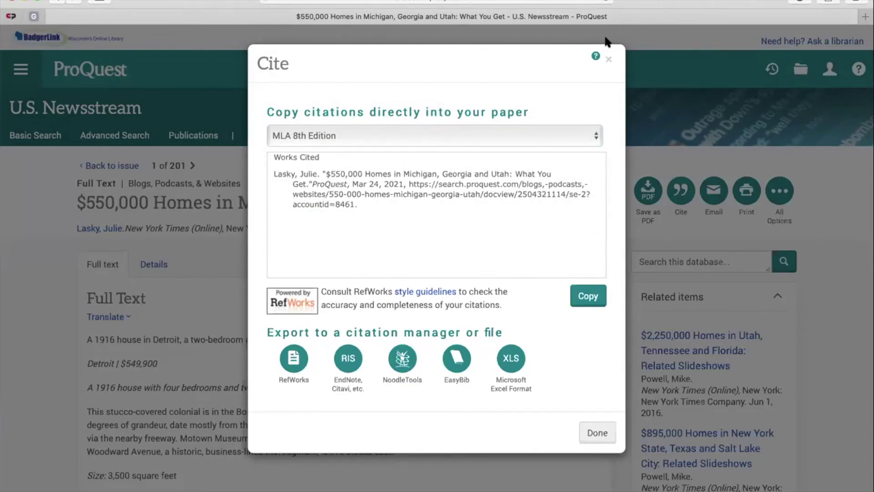
left_click(607, 59)
scroll(607, 59, "down", 3)
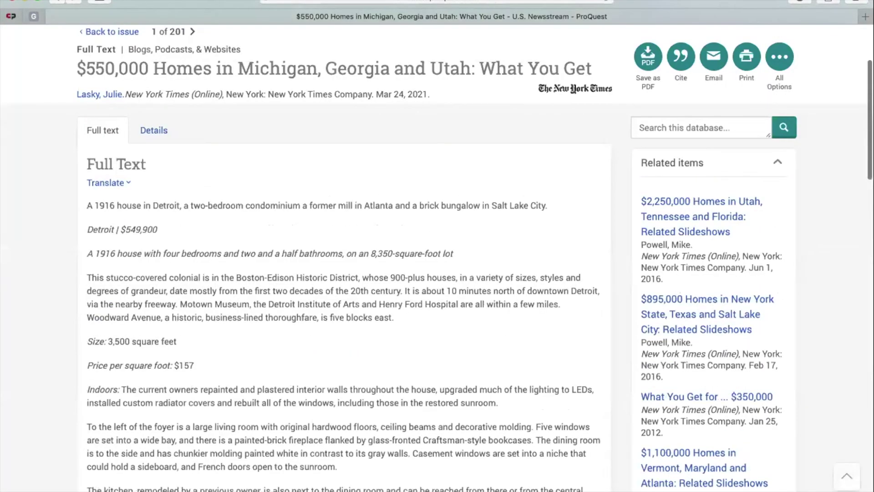
Step: Go back from the article through the issue contents to the publications list
left_click(639, 55)
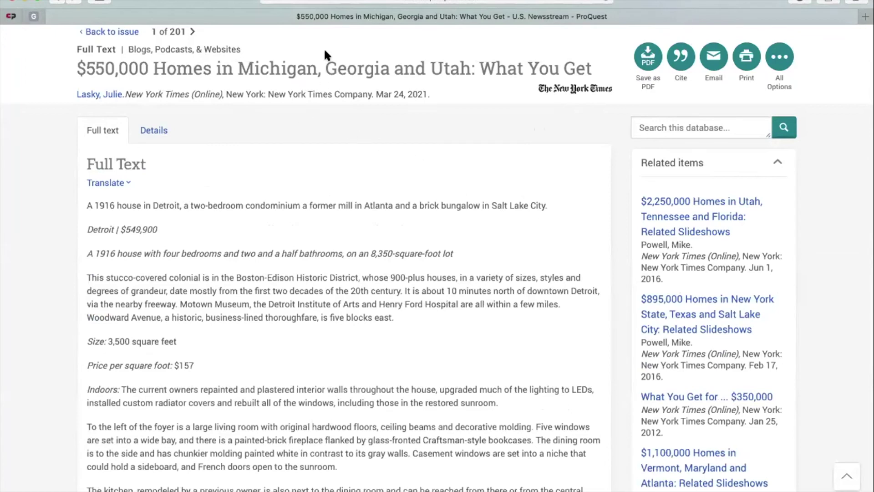
scroll(263, 186, "up", 3)
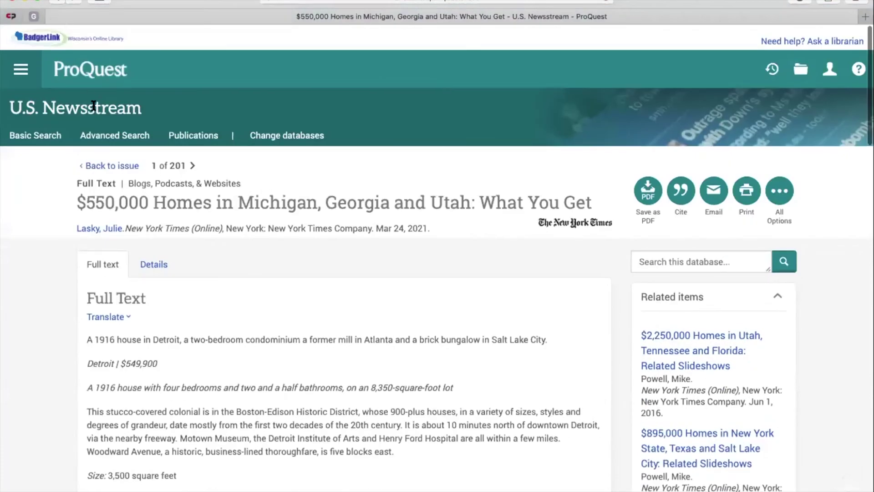
left_click(60, 2)
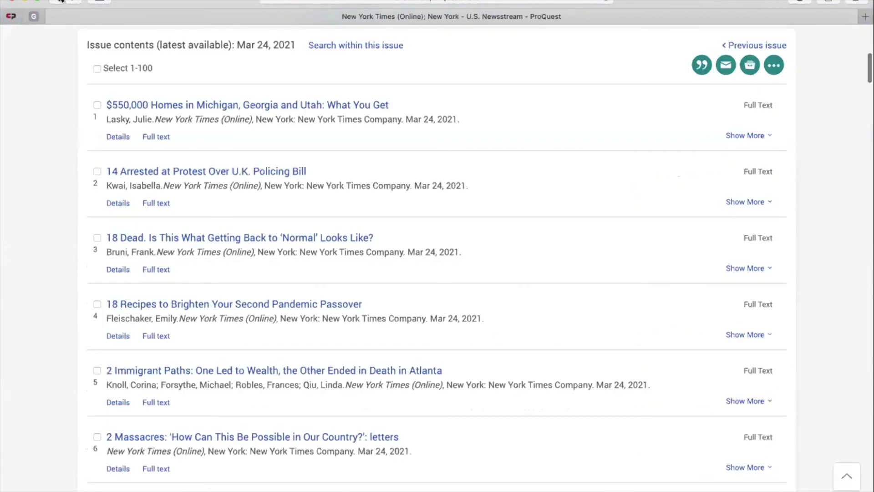
left_click(60, 2)
Step: Scroll to the top and reload the Publication Search showing the 76 N publications
scroll(312, 209, "up", 5)
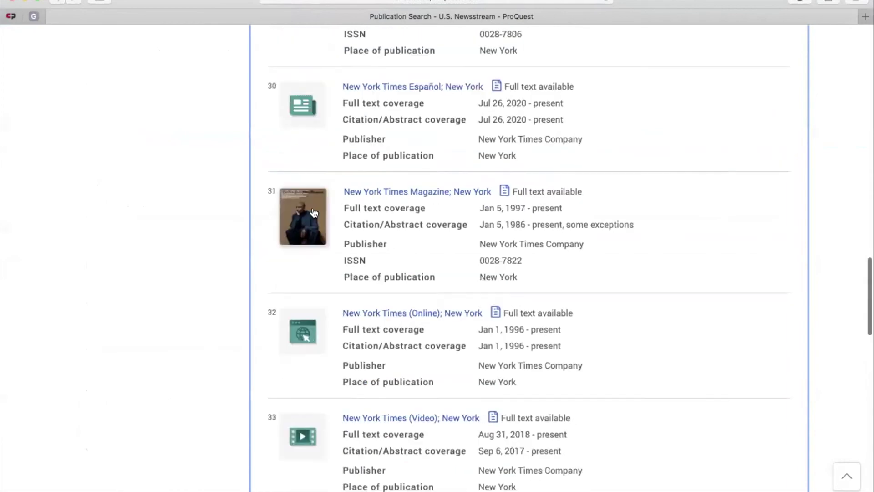
scroll(312, 211, "up", 15)
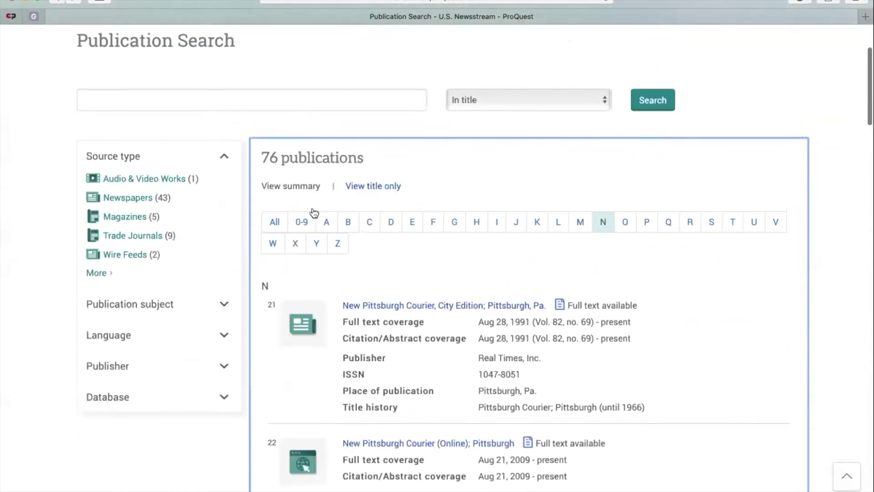
scroll(102, 388, "up", 2)
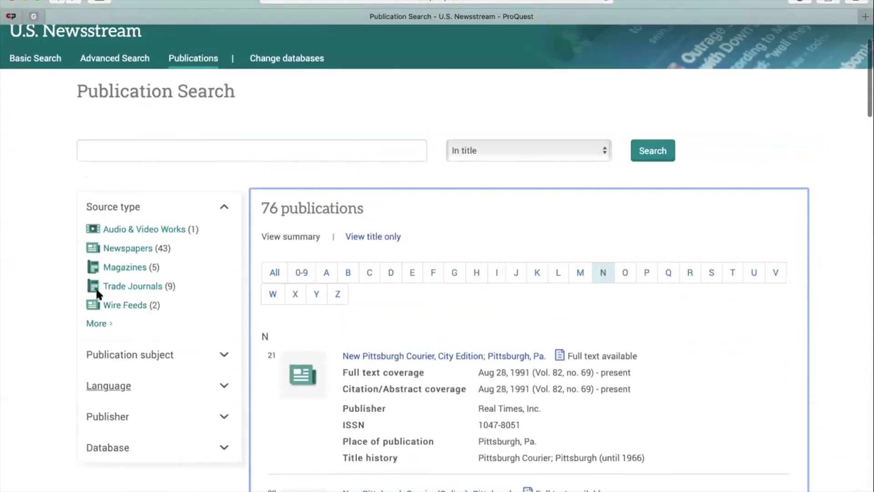
scroll(268, 135, "up", 1)
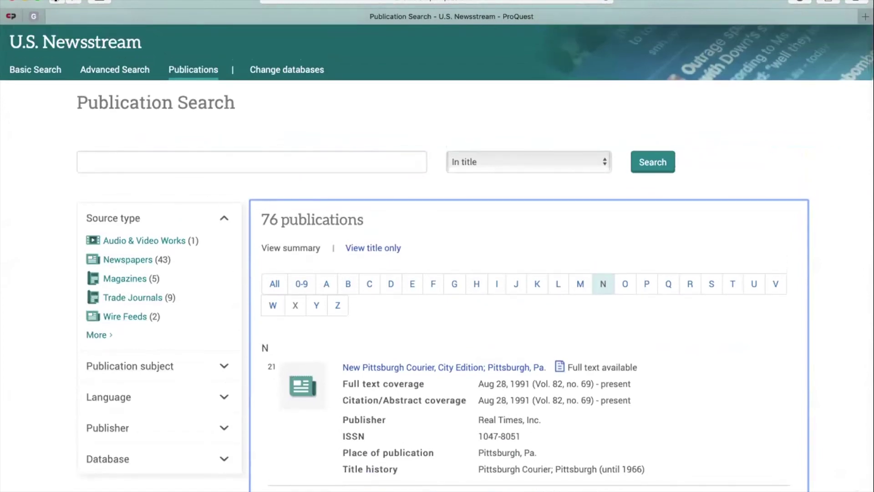
scroll(182, 226, "down", 20)
scroll(186, 241, "up", 15)
scroll(191, 248, "up", 20)
left_click(188, 142)
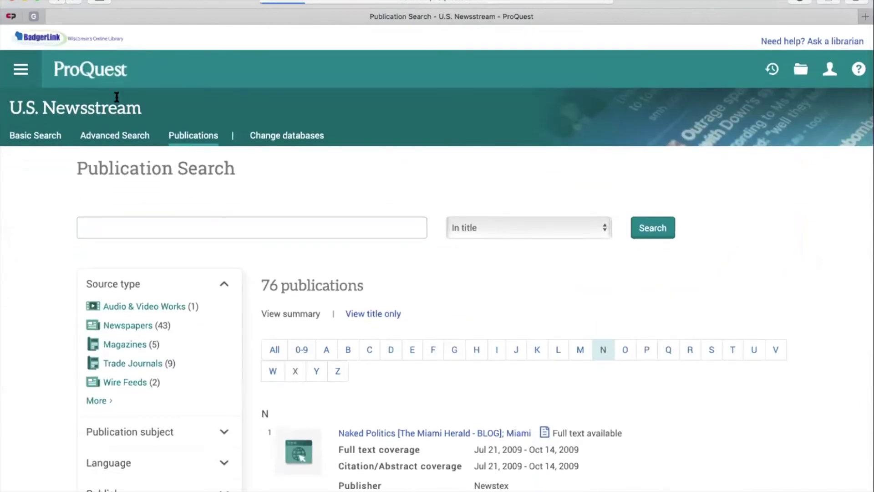
Step: List the publications whose titles begin with C and scroll through the first page
left_click(369, 350)
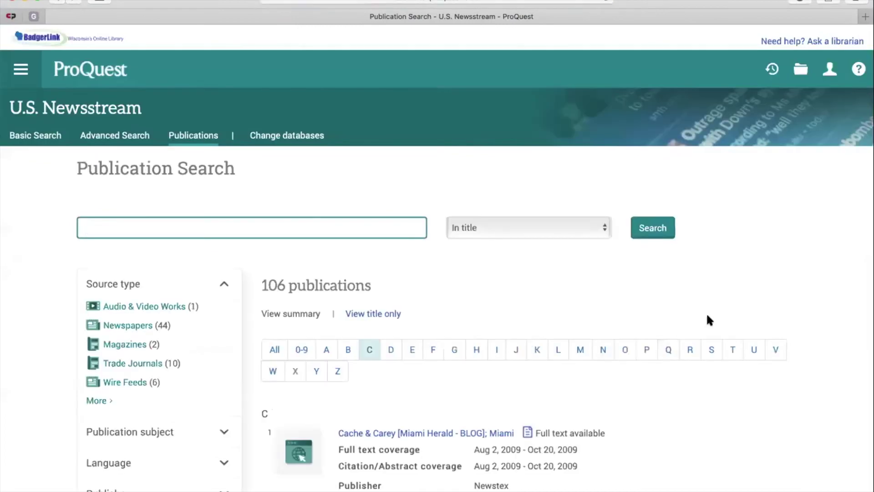
scroll(647, 336, "down", 20)
scroll(647, 337, "down", 20)
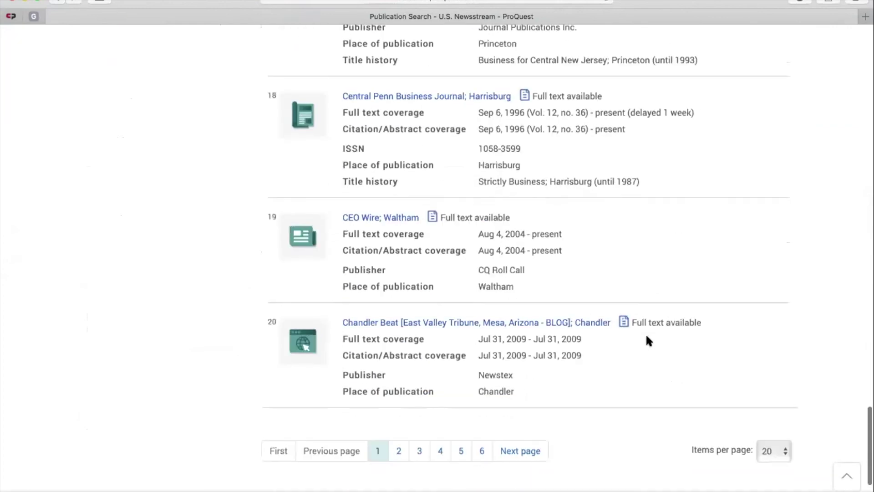
scroll(646, 340, "down", 3)
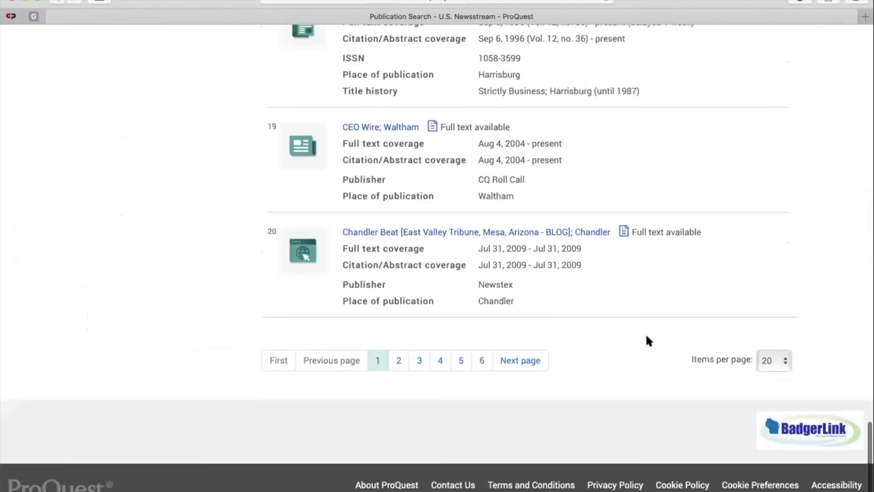
Step: Browse pages 2 and 3 of the C publication results
left_click(399, 360)
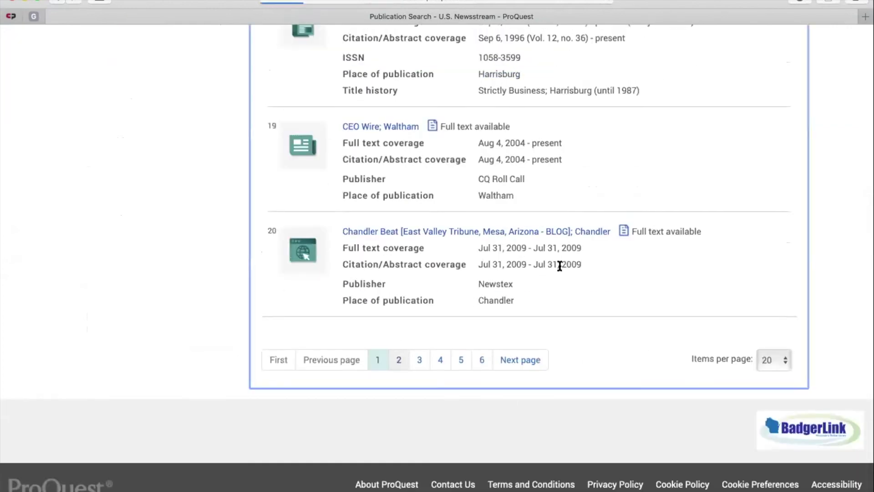
scroll(633, 318, "down", 8)
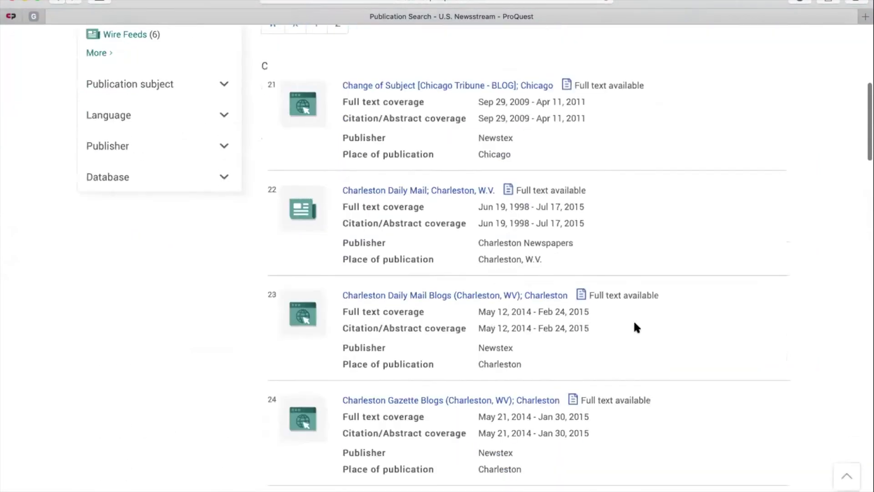
scroll(636, 325, "down", 15)
scroll(636, 326, "down", 15)
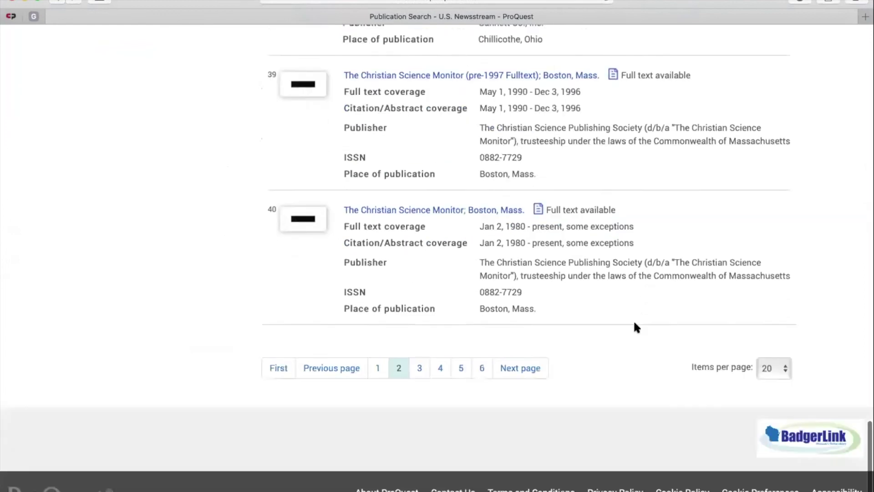
scroll(636, 327, "down", 2)
left_click(420, 336)
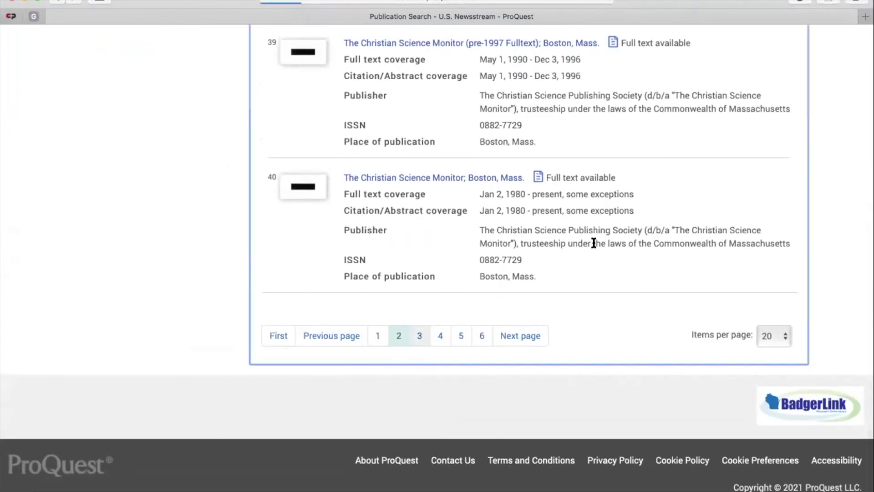
scroll(755, 277, "down", 5)
scroll(755, 278, "down", 18)
scroll(738, 309, "down", 15)
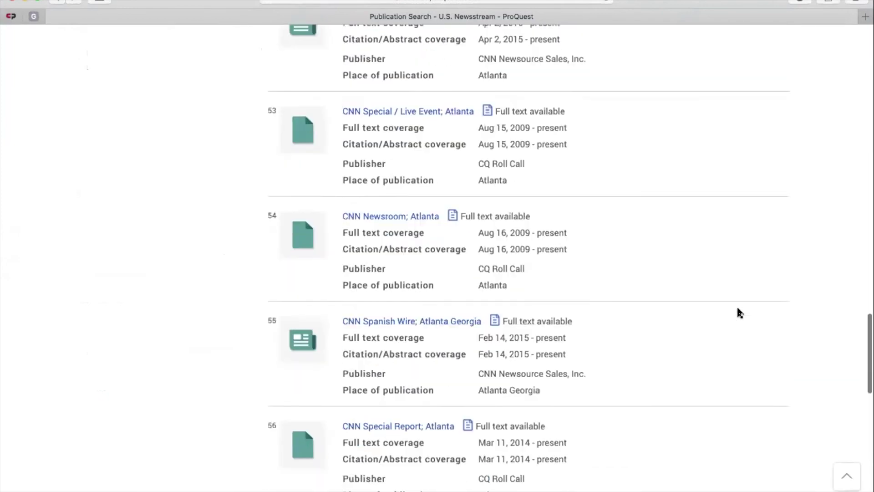
scroll(740, 313, "down", 5)
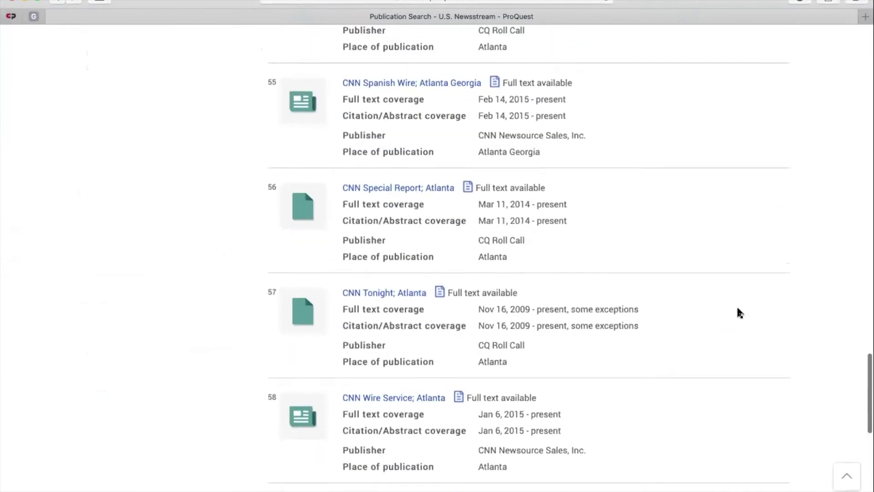
scroll(740, 313, "down", 7)
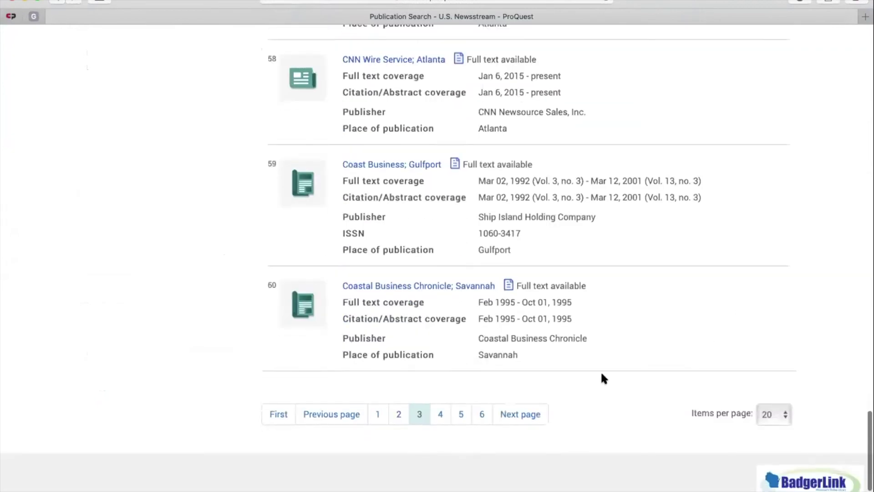
Step: Browse page 4 of the C publication results
left_click(437, 414)
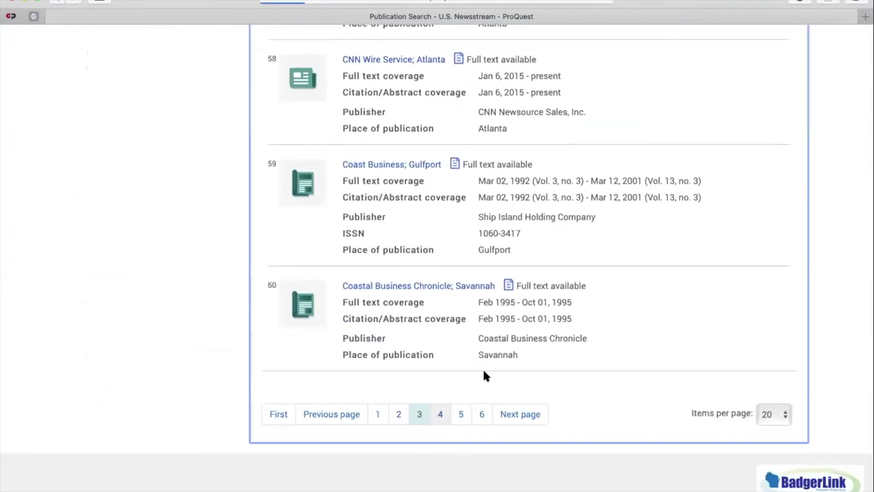
scroll(506, 277, "down", 8)
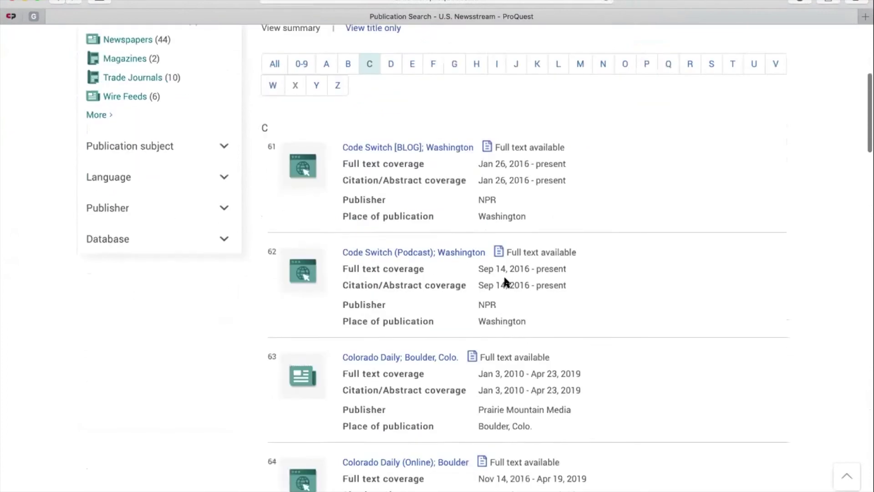
scroll(504, 278, "down", 12)
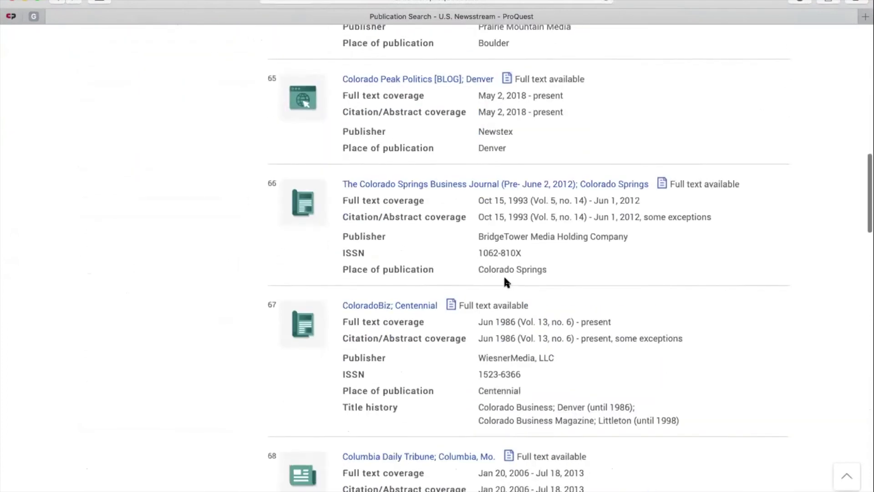
scroll(505, 278, "down", 13)
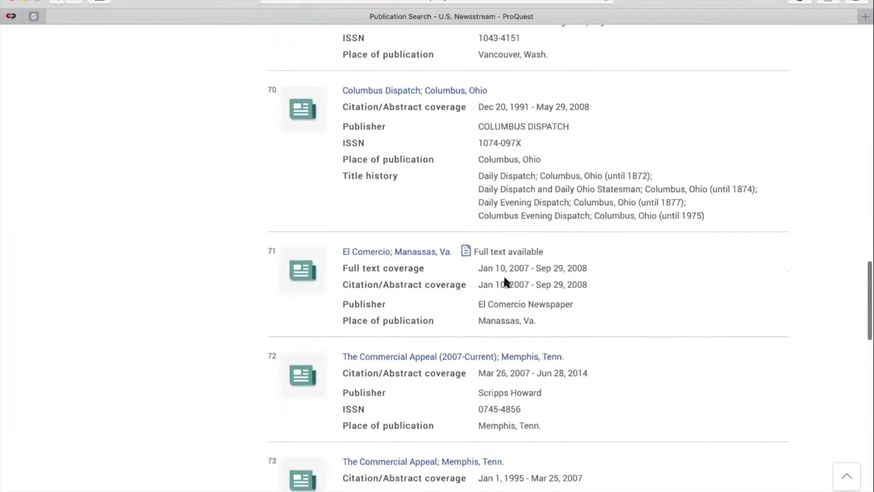
scroll(504, 278, "down", 5)
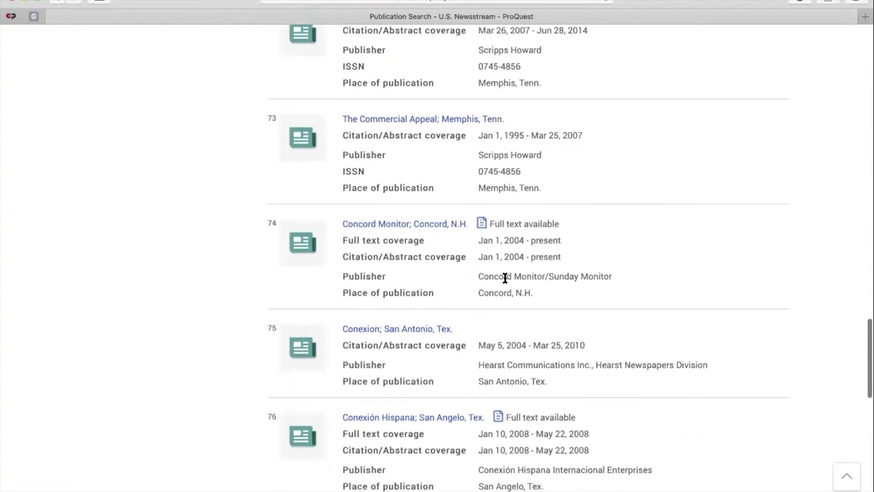
scroll(505, 278, "down", 8)
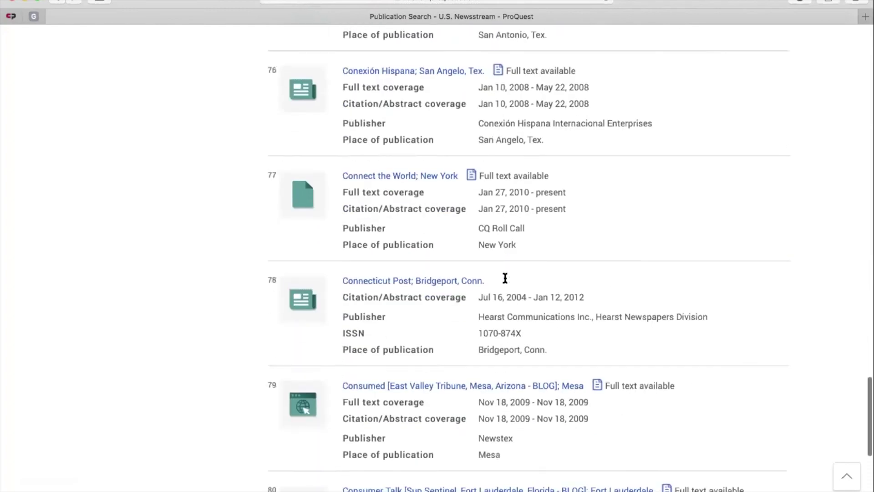
scroll(505, 281, "down", 3)
Step: Review page 5 of the C publications, starting with Contra Costa Times, then return to its top
left_click(460, 469)
scroll(460, 305, "down", 6)
scroll(459, 308, "down", 10)
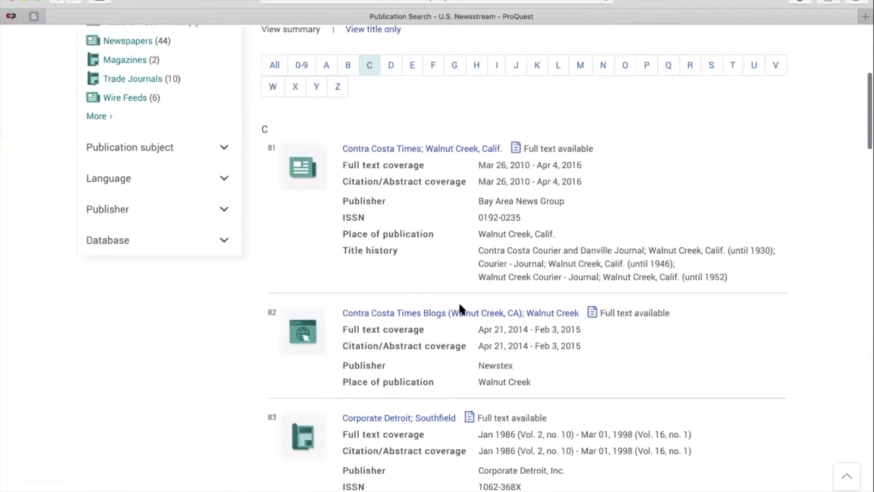
scroll(459, 305, "down", 2)
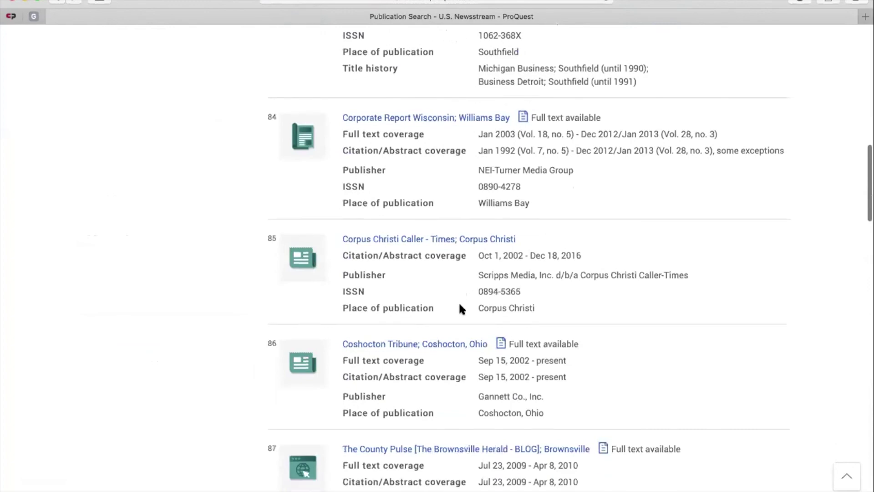
scroll(459, 305, "down", 12)
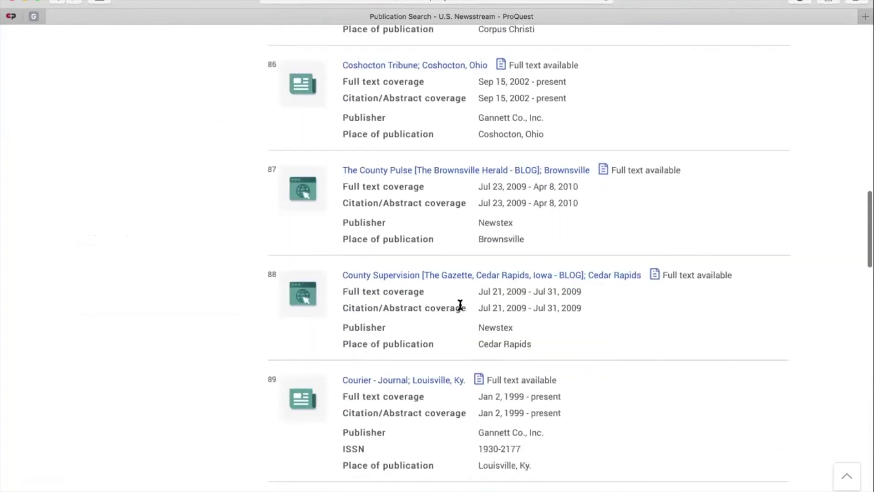
scroll(460, 306, "down", 9)
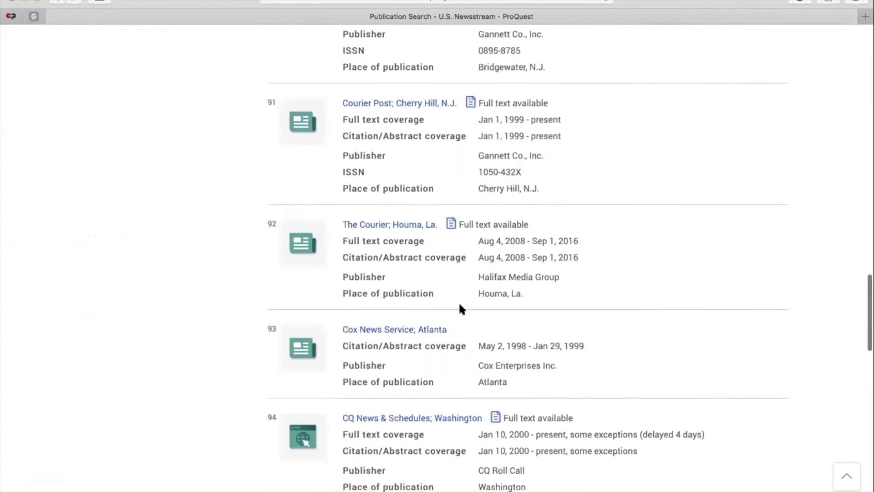
scroll(460, 308, "down", 10)
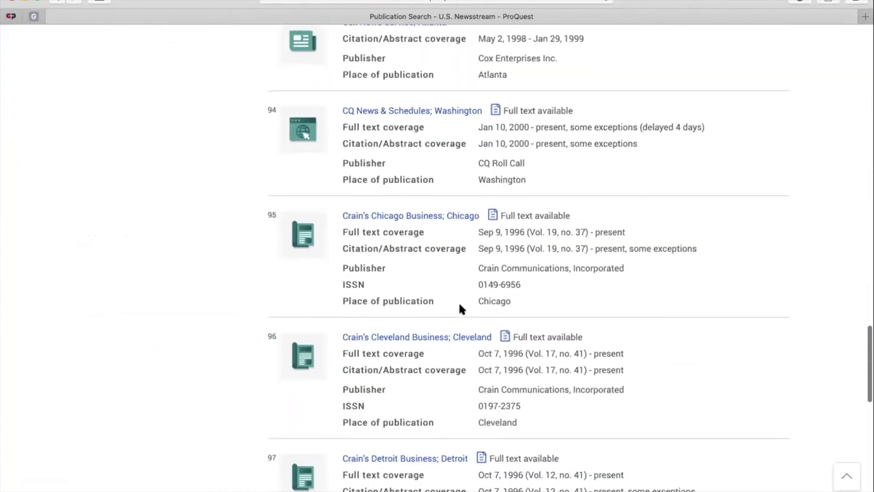
scroll(460, 307, "up", 20)
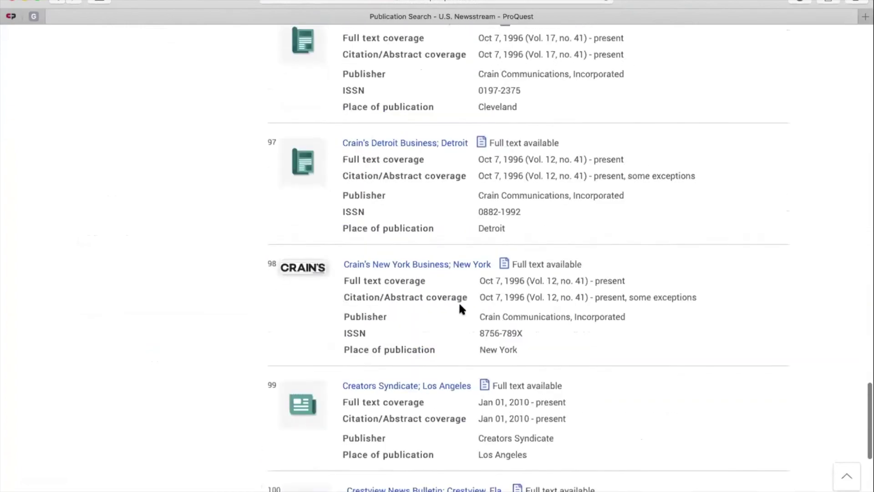
scroll(460, 308, "up", 9)
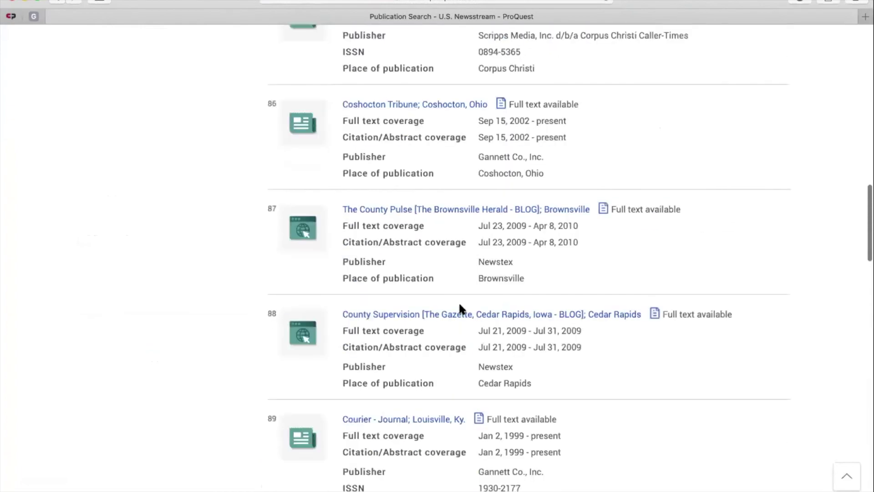
scroll(459, 308, "up", 9)
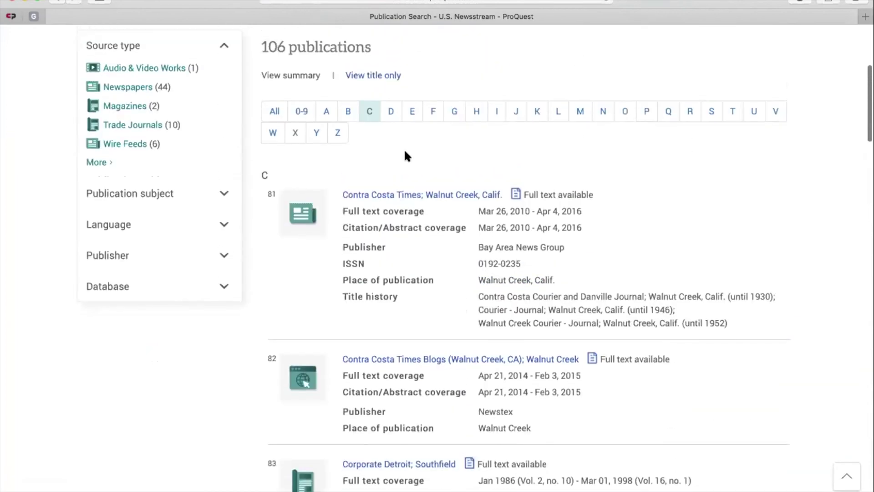
scroll(351, 130, "up", 3)
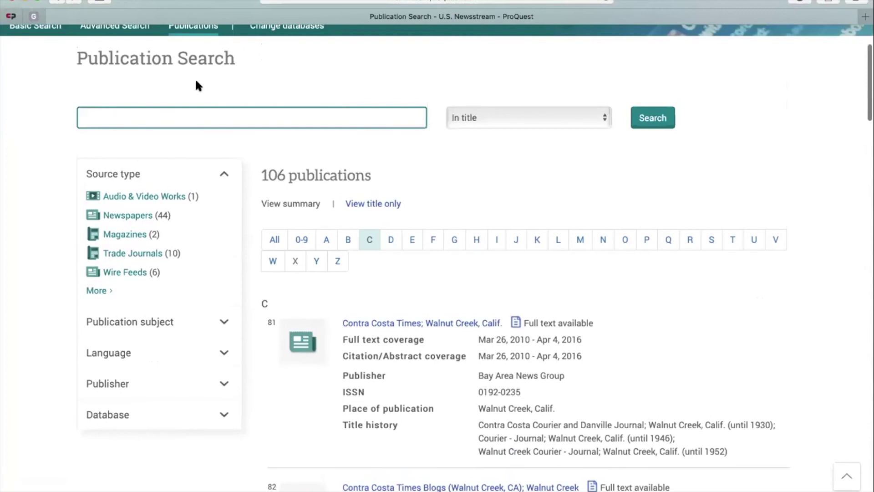
Step: Search publication titles for the 'consumer reports' suggestion, which returns 0 publications
type("consu")
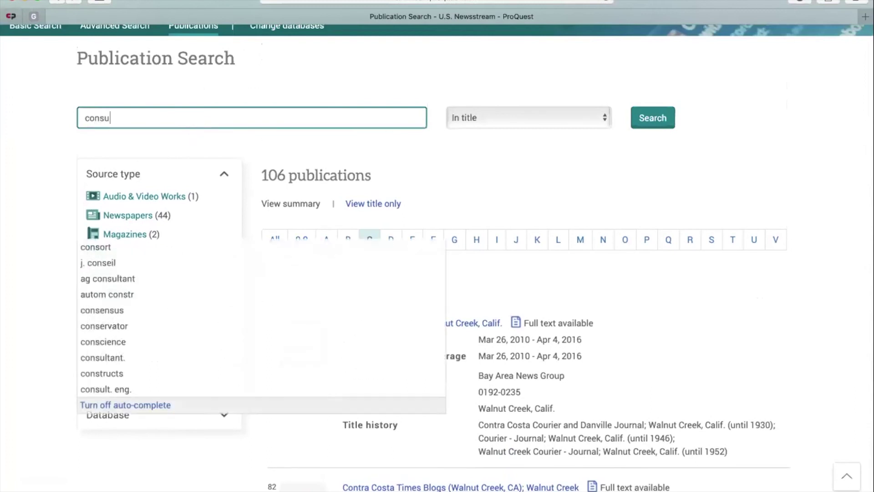
type("mer re")
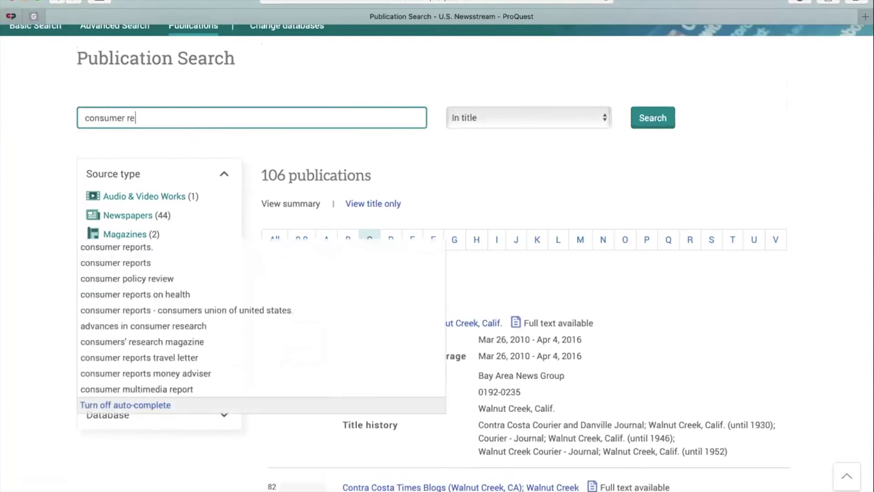
type("ports")
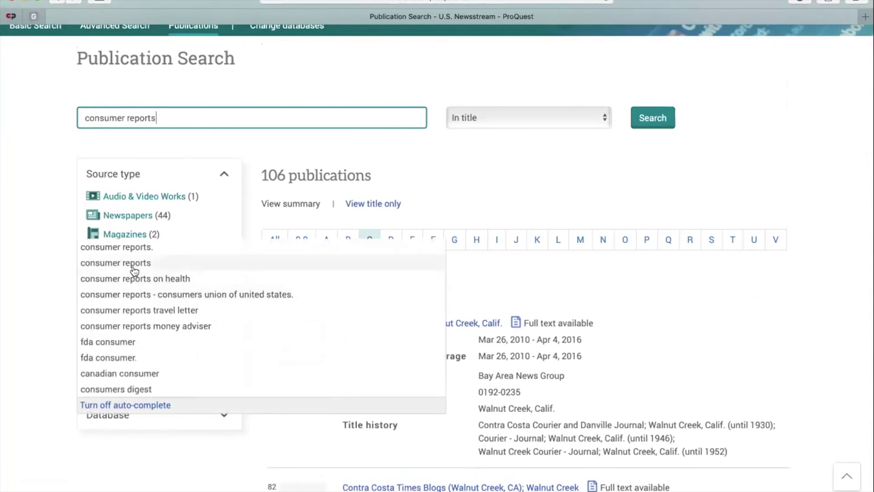
left_click(134, 264)
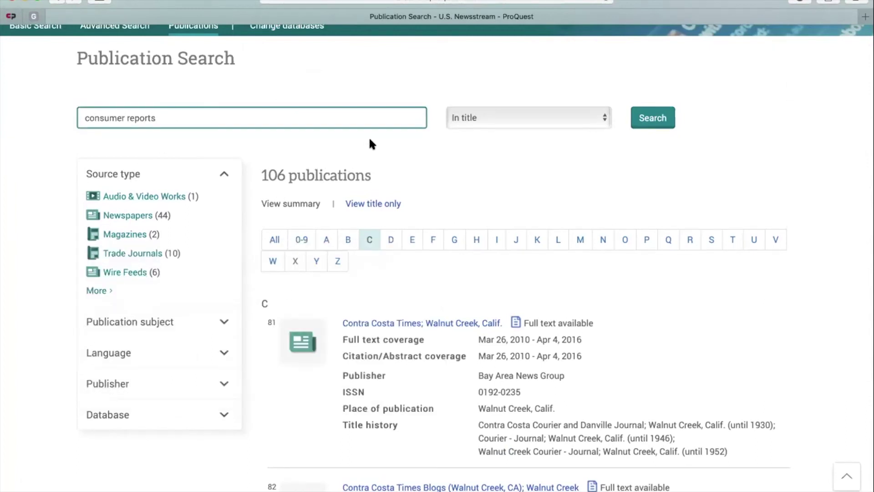
left_click(653, 118)
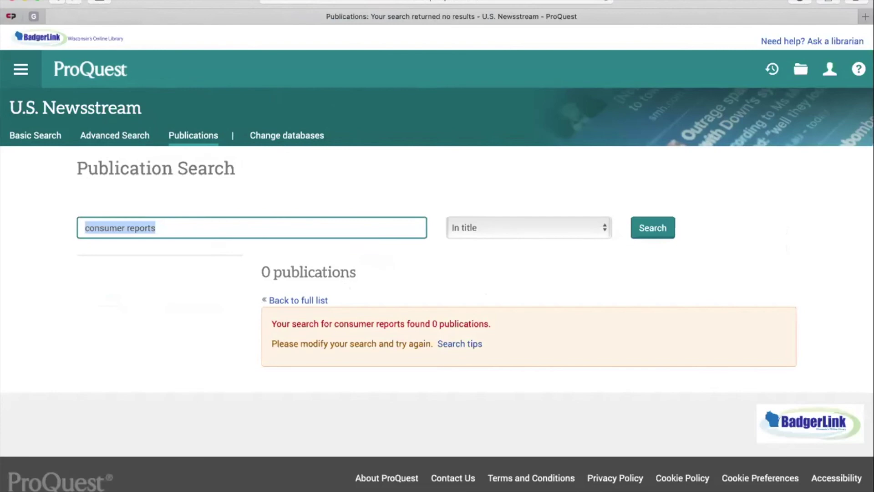
left_click(115, 137)
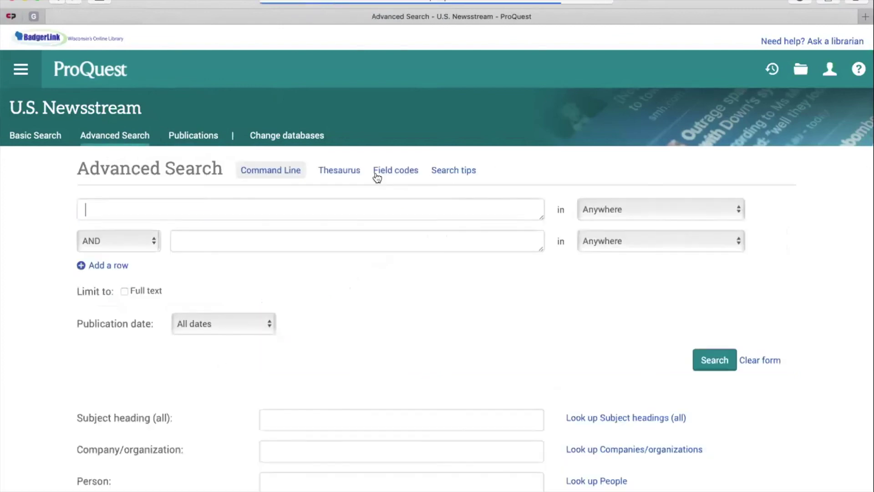
scroll(328, 170, "down", 2)
scroll(328, 172, "down", 5)
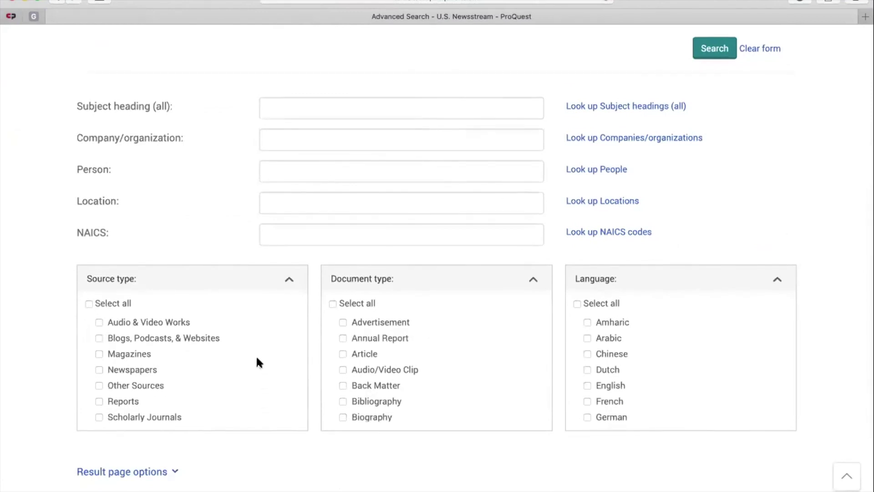
scroll(256, 354, "up", 2)
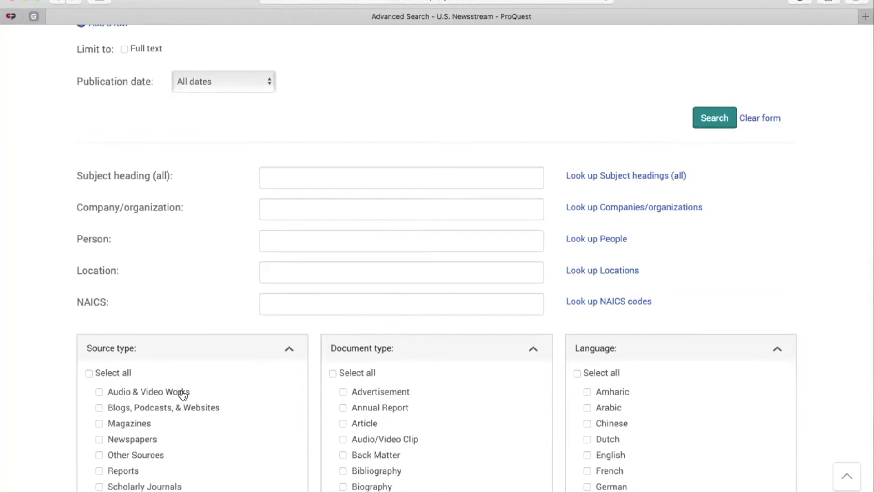
scroll(205, 441, "down", 2)
scroll(204, 437, "up", 3)
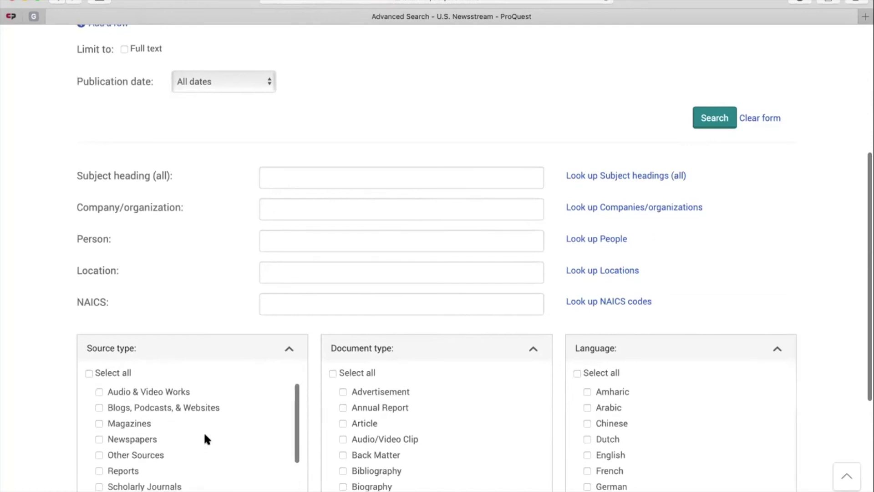
scroll(205, 434, "up", 3)
scroll(204, 434, "up", 3)
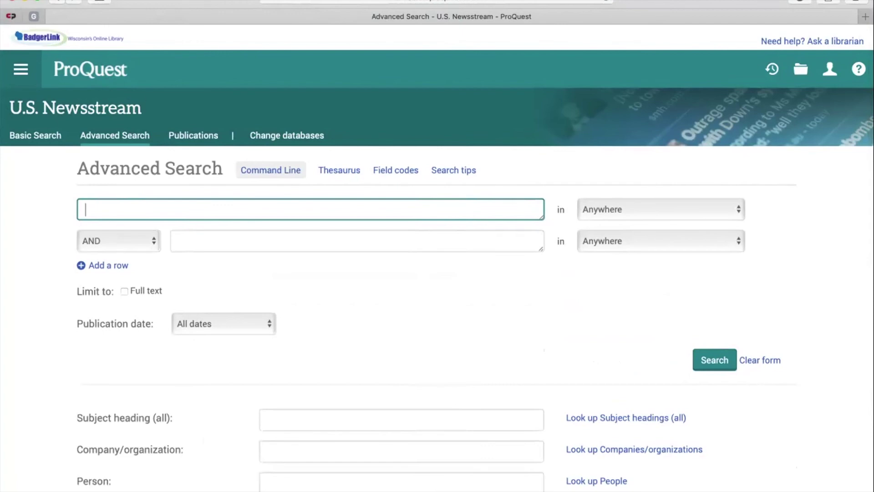
Step: Go back from the consumer reports results to page 2 of the publication list
left_click(57, 1)
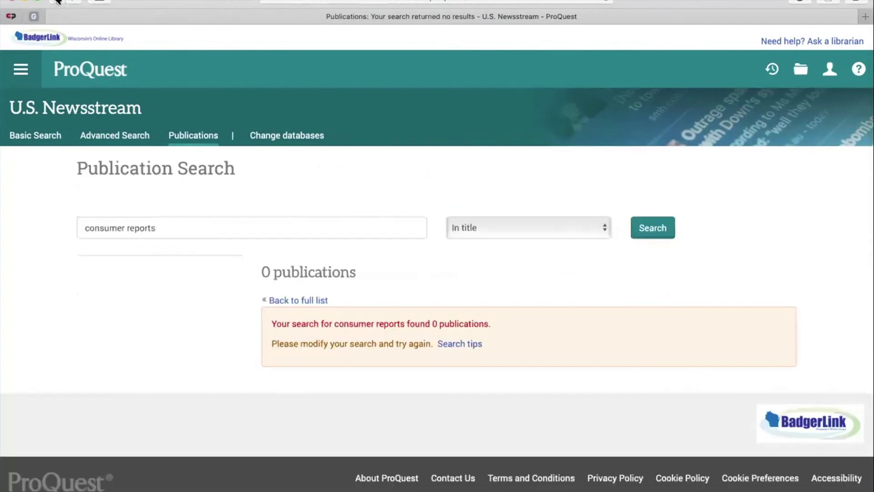
left_click(57, 2)
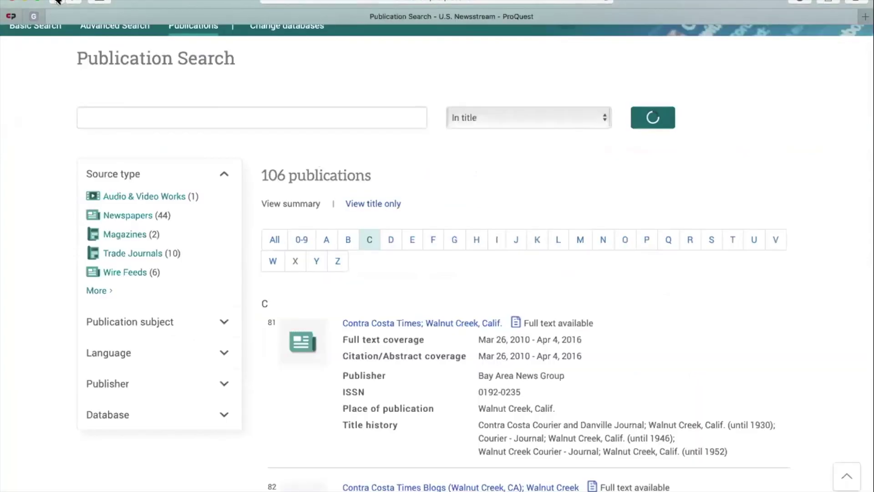
left_click(57, 1)
left_click(57, 2)
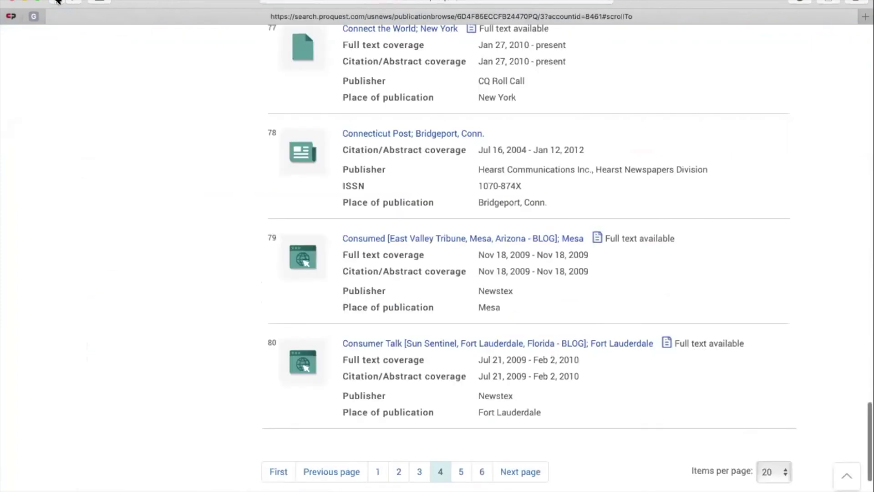
left_click(57, 2)
left_click(57, 1)
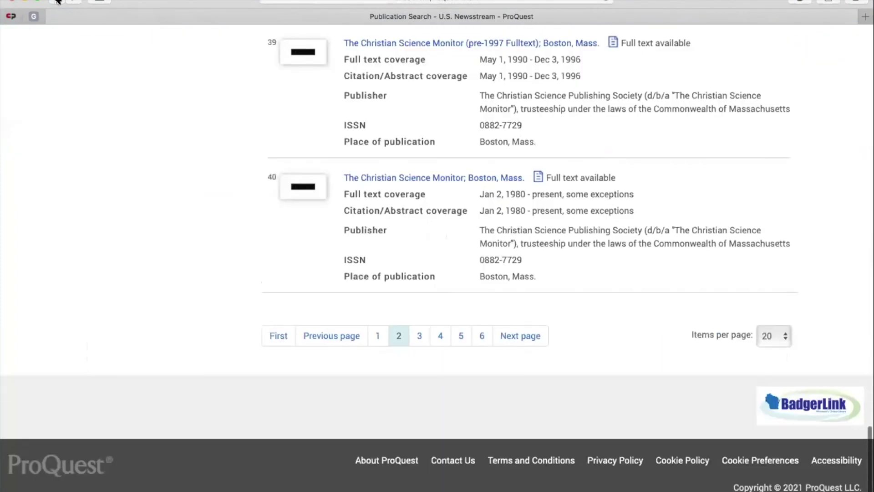
scroll(208, 197, "up", 20)
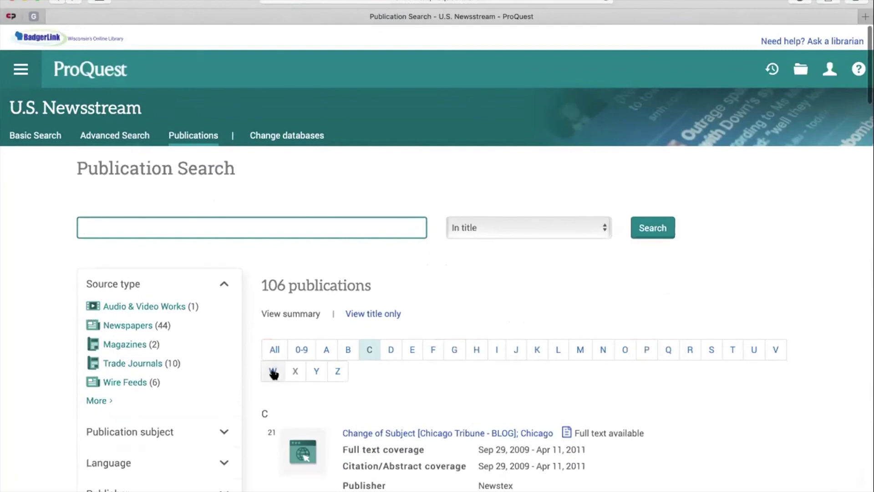
Step: Search titles for 'Wisconsin State Journal' and open its publication page from the 2 results
type("W")
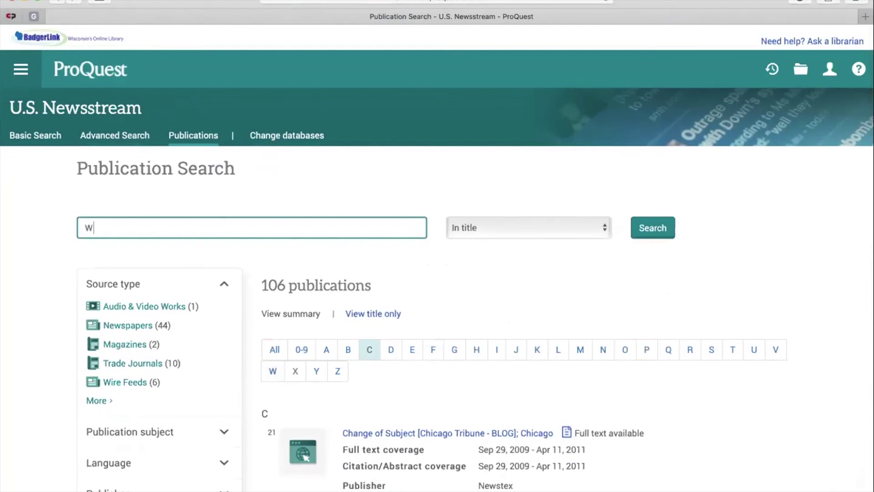
type("isconsin S")
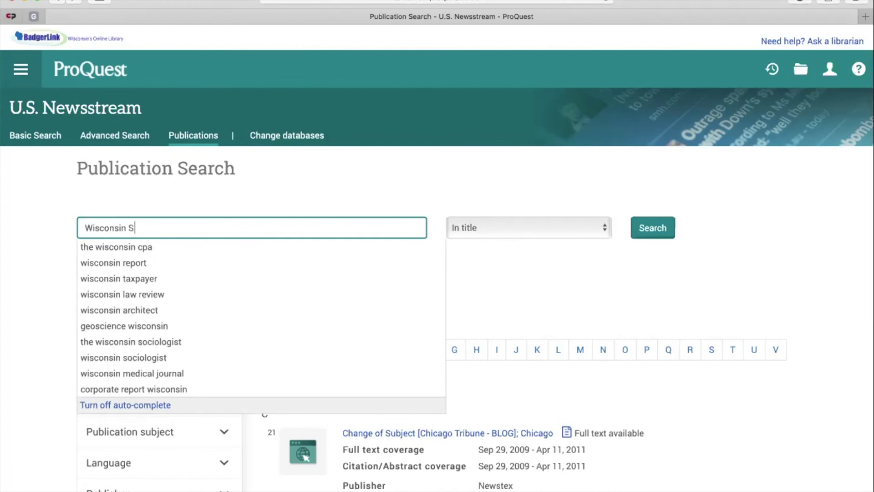
type("tate Journ")
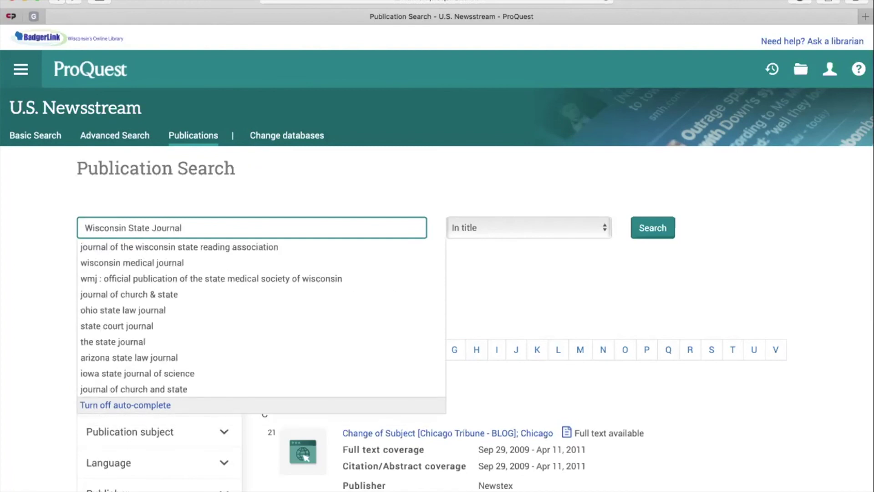
type("al")
key("Return")
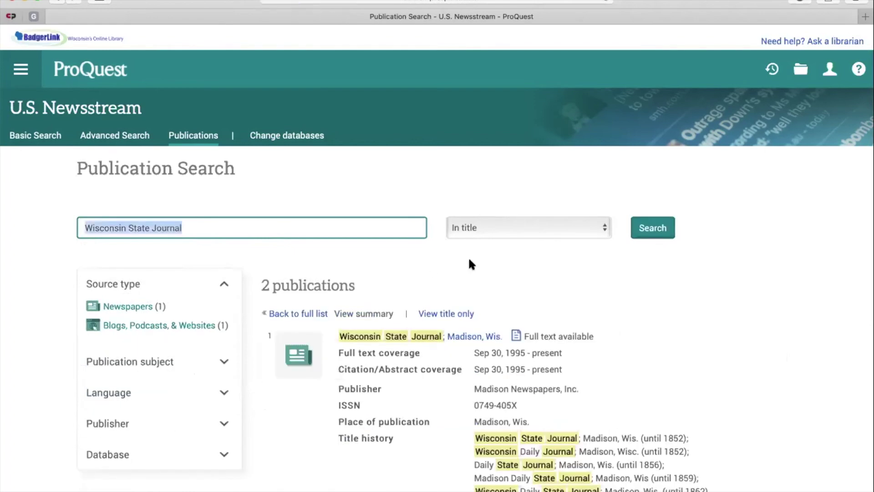
scroll(469, 260, "down", 5)
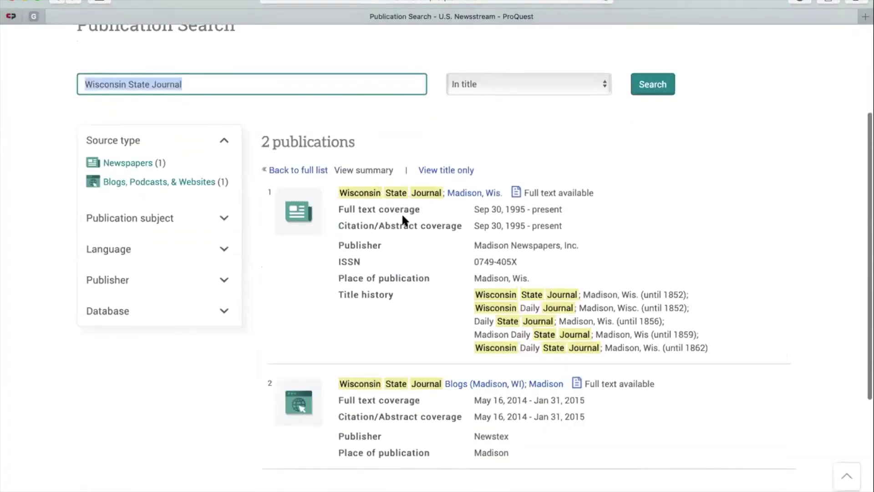
left_click(396, 195)
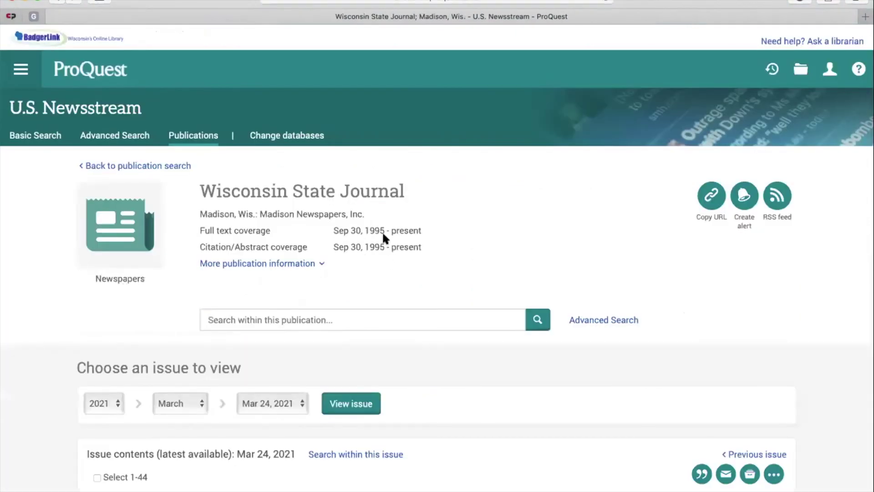
Step: Read the full text of the One City building article in the Mar 24, 2021 issue
scroll(384, 238, "down", 2)
scroll(384, 237, "down", 3)
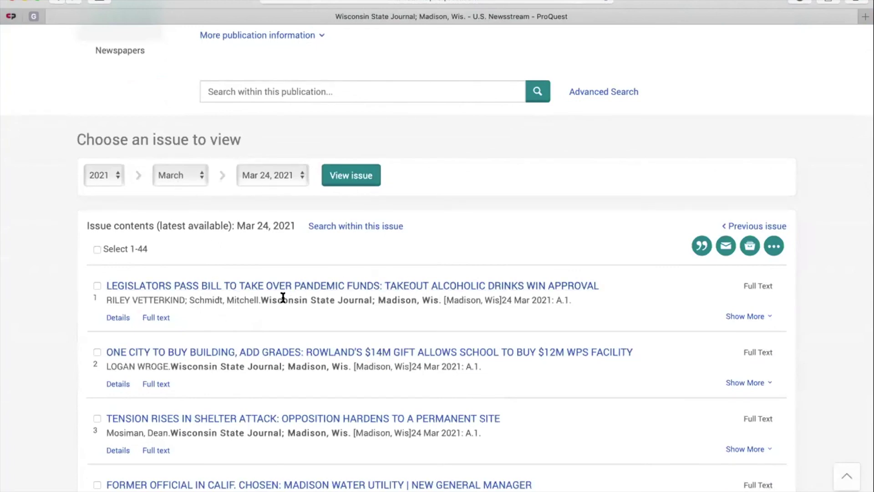
scroll(244, 296, "down", 3)
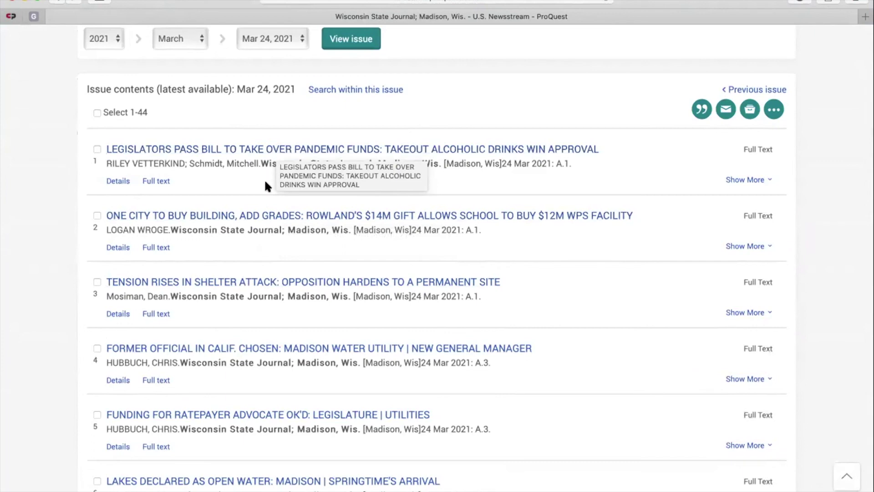
left_click(151, 246)
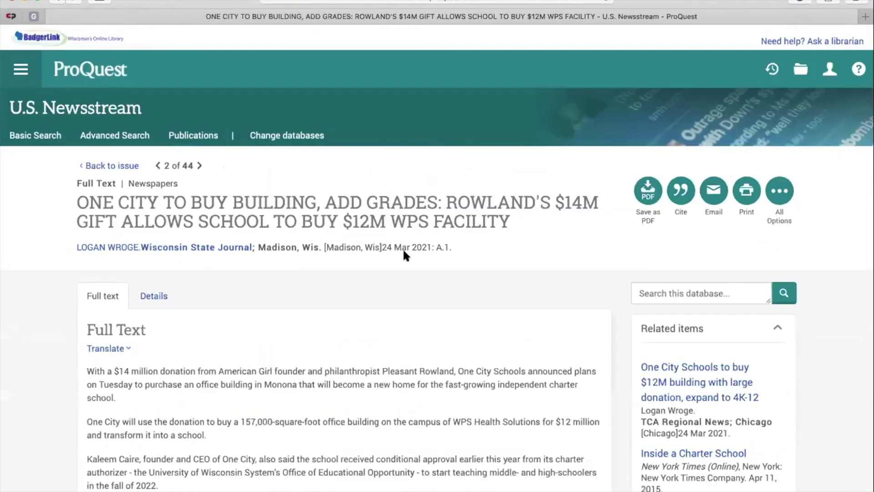
scroll(403, 253, "down", 3)
scroll(403, 253, "down", 1)
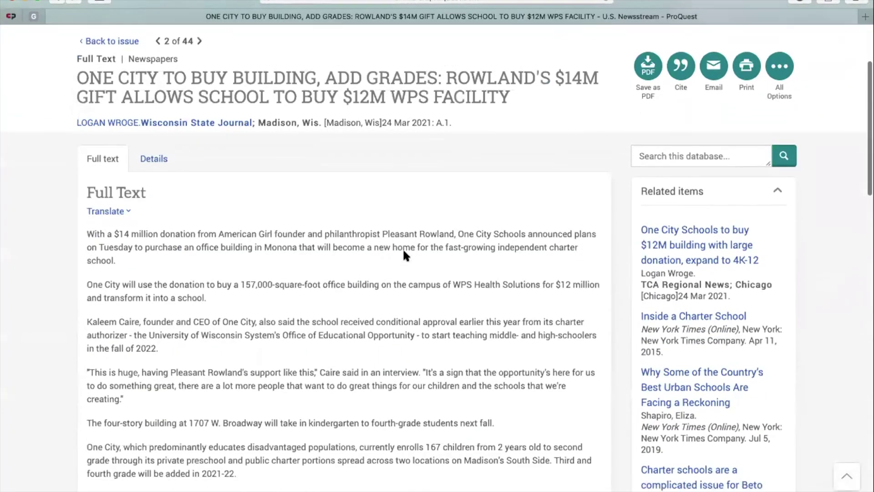
scroll(357, 171, "down", 14)
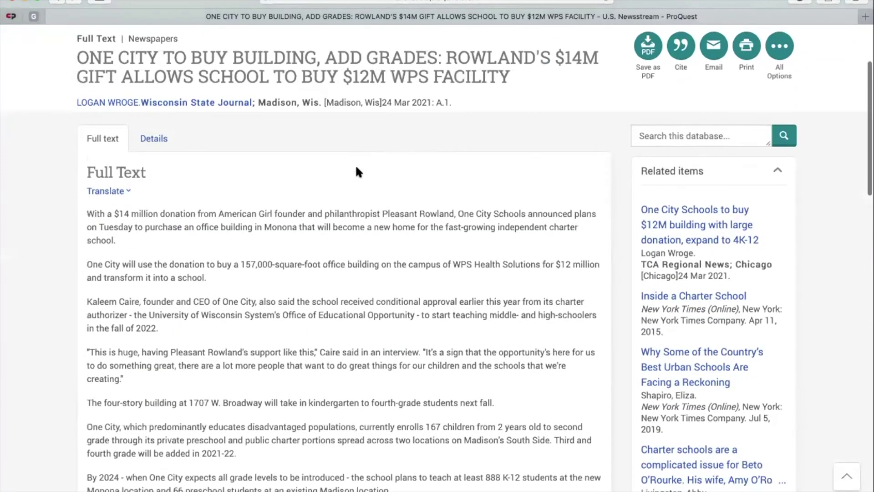
scroll(356, 170, "down", 10)
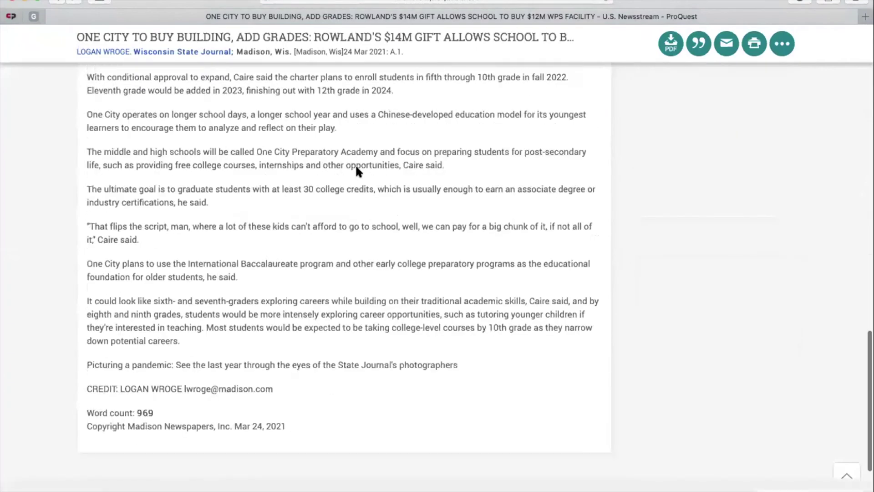
scroll(262, 357, "up", 5)
scroll(261, 357, "up", 20)
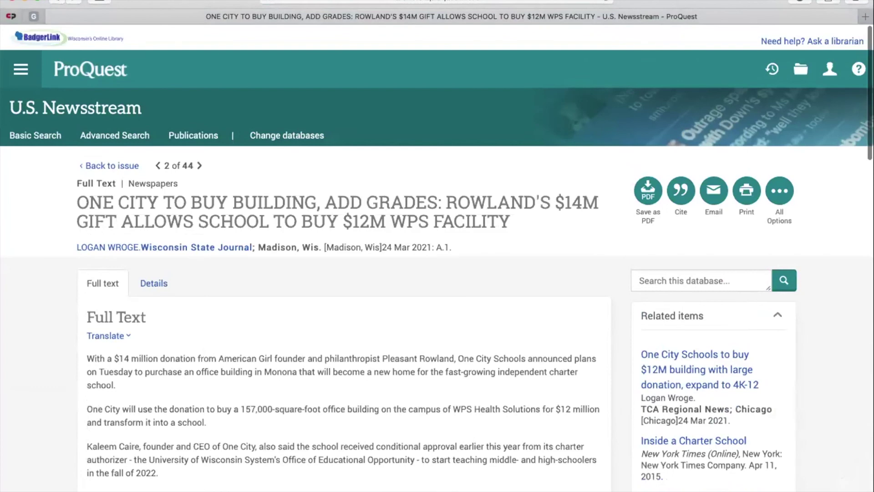
Step: Go back to the 597-publication Newspapers list beginning with Adirondack Enterprise
left_click(57, 1)
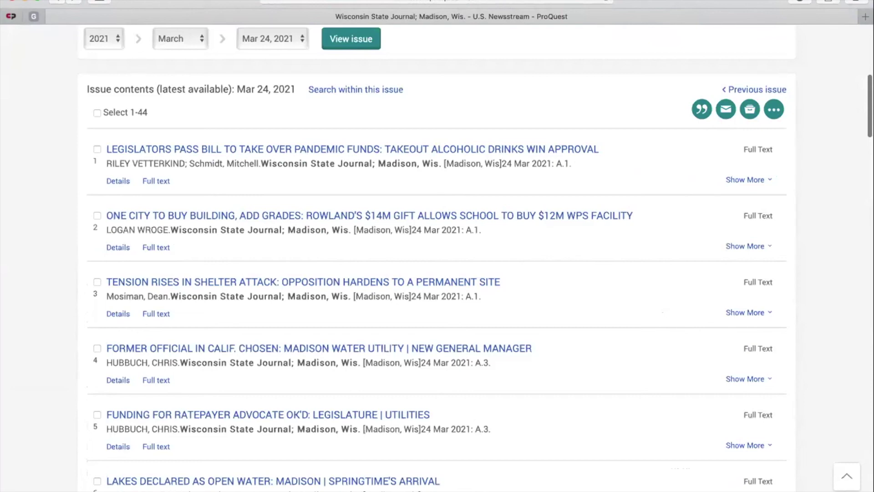
left_click(57, 2)
left_click(55, 2)
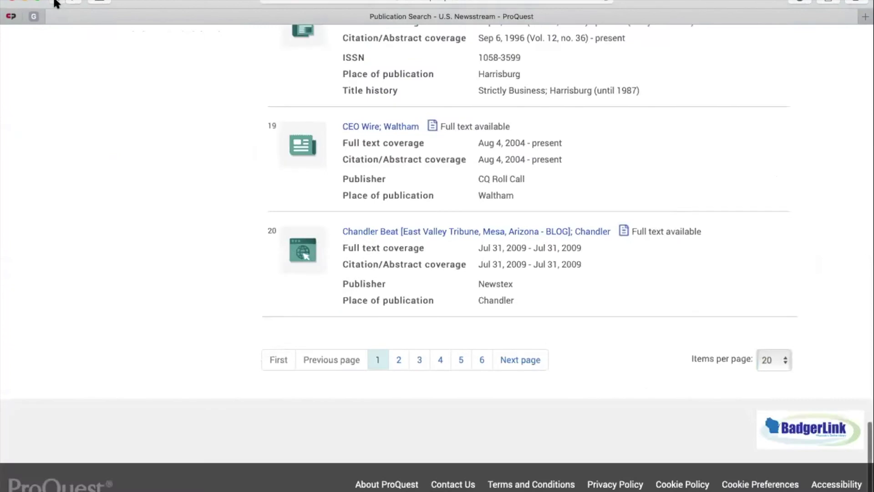
left_click(55, 2)
left_click(55, 3)
left_click(56, 3)
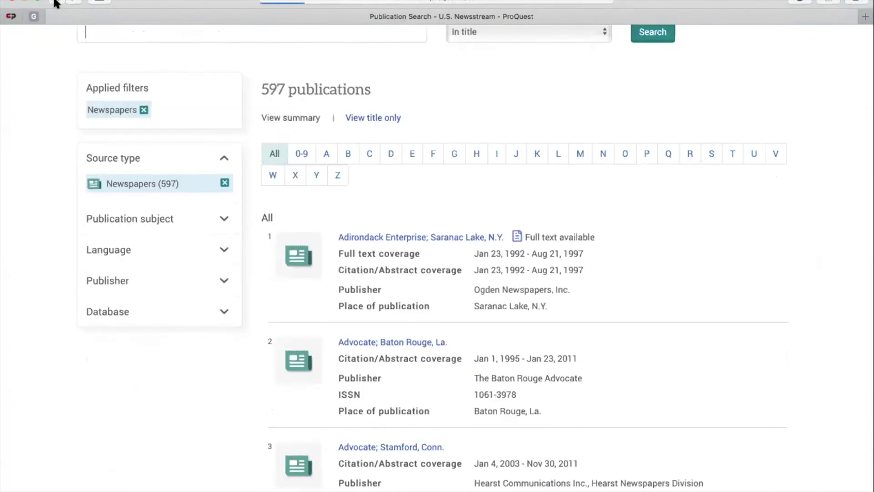
Step: Reach the Middleton Public Library's Online Databases page and scroll to Wisconsin Newspapers Digital Research Site
left_click(339, 2)
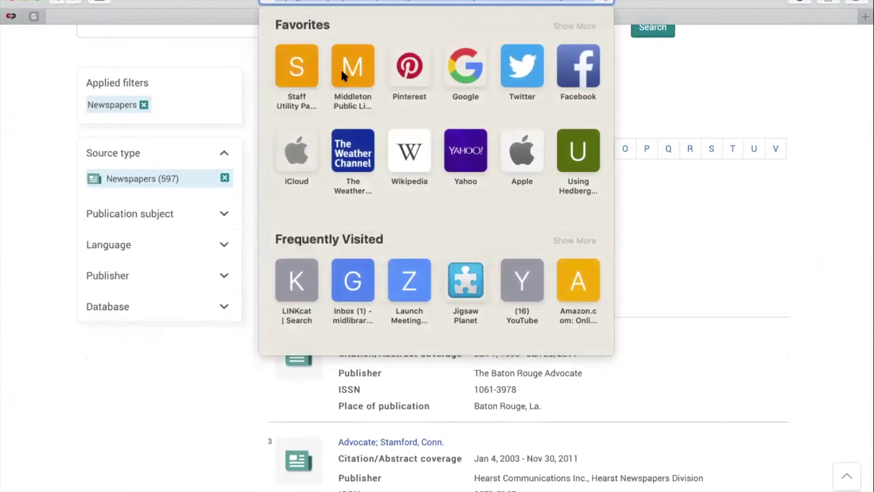
left_click(342, 72)
mouse_move(397, 82)
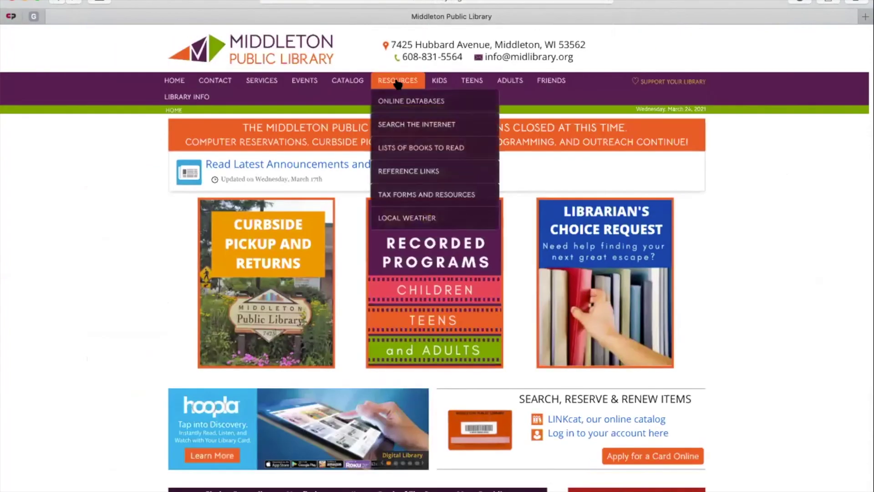
left_click(399, 99)
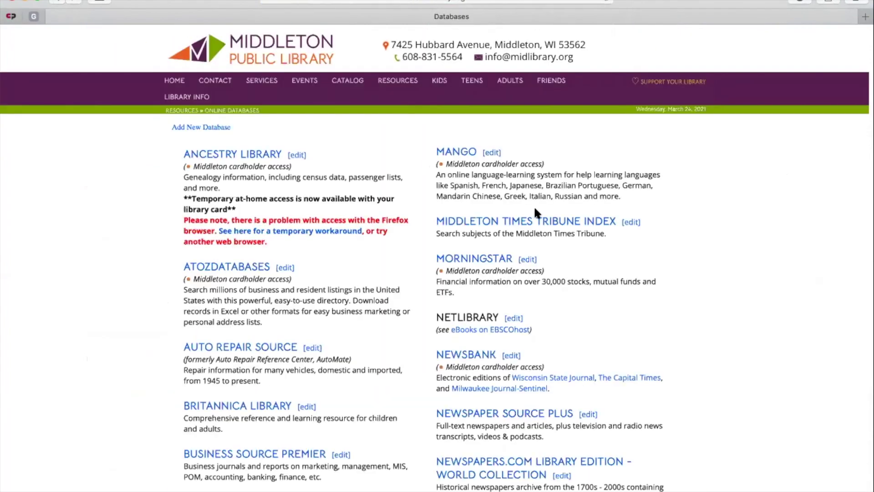
scroll(535, 209, "down", 15)
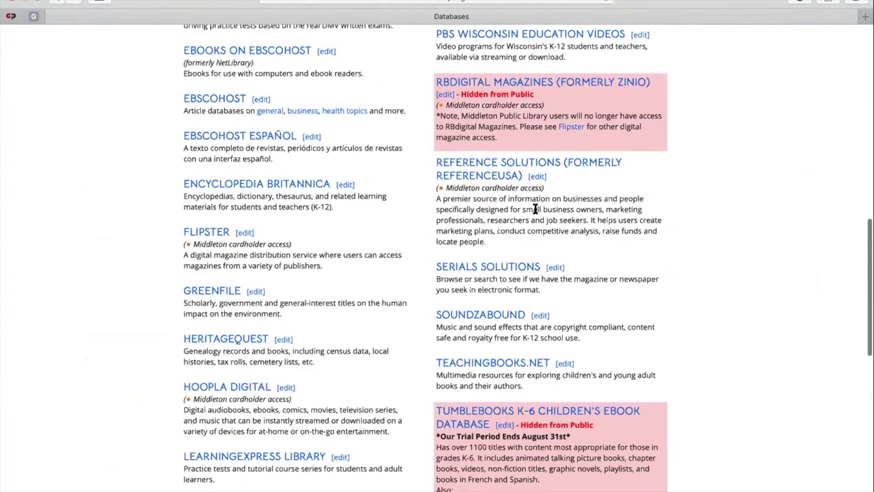
scroll(536, 208, "down", 9)
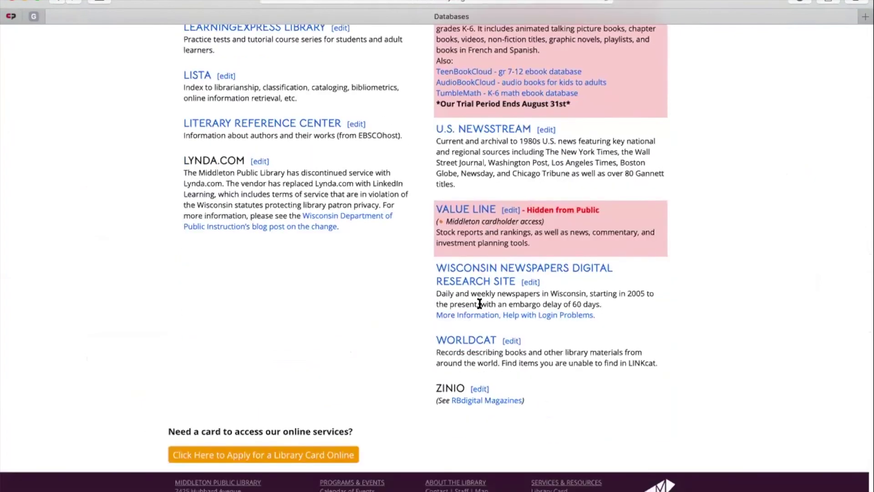
Step: Open the Wisconsin Newspapers Digital Research Site and put the cursor in its Search terms field
left_click(496, 269)
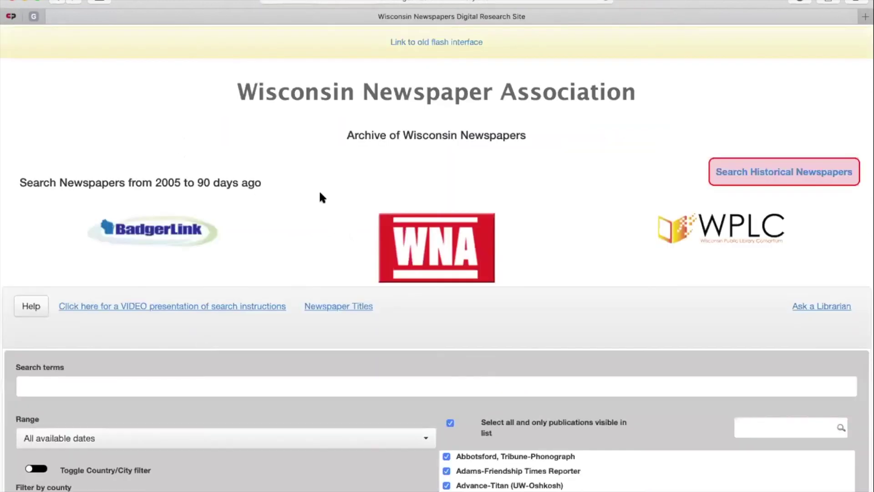
scroll(273, 214, "down", 5)
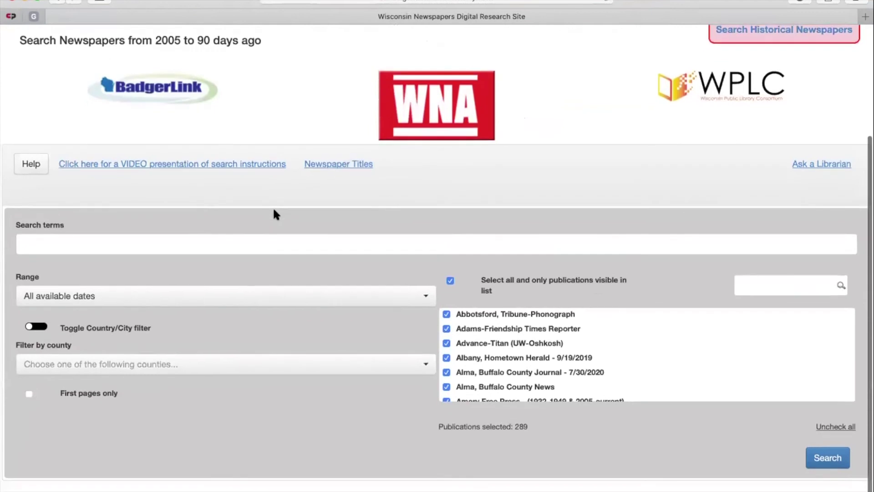
left_click(248, 242)
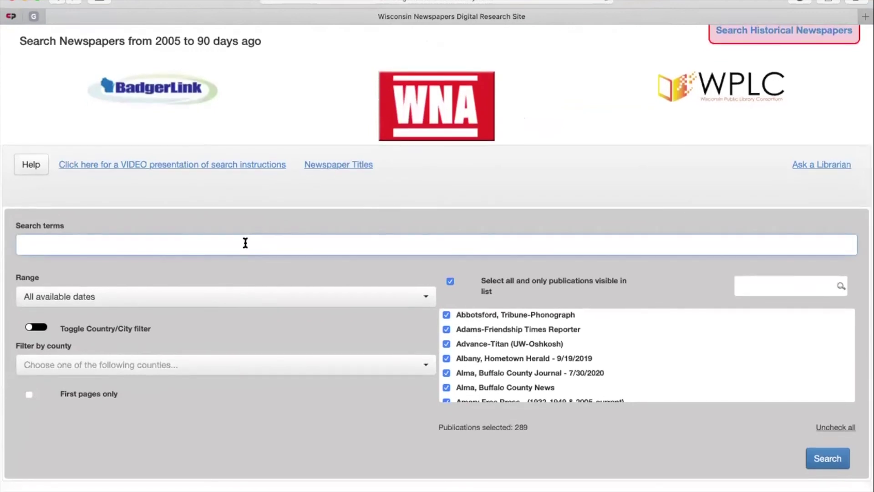